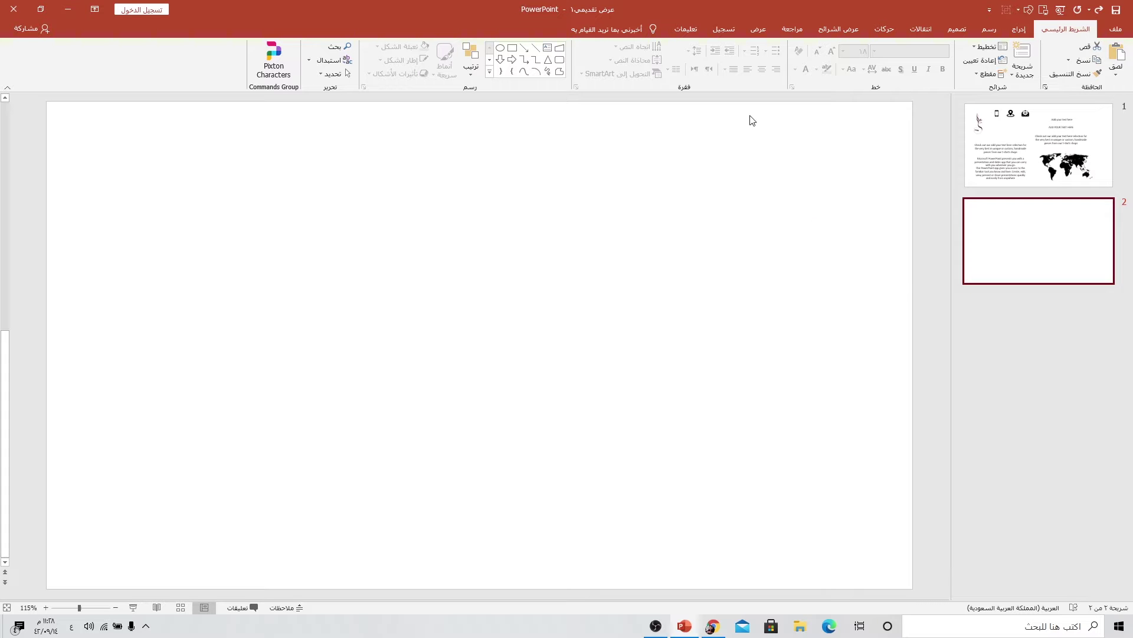
Show the slide rulers and use Calculator to find 34 ÷ 3 ≈ 11.33 for the panel width.
left_click(758, 29)
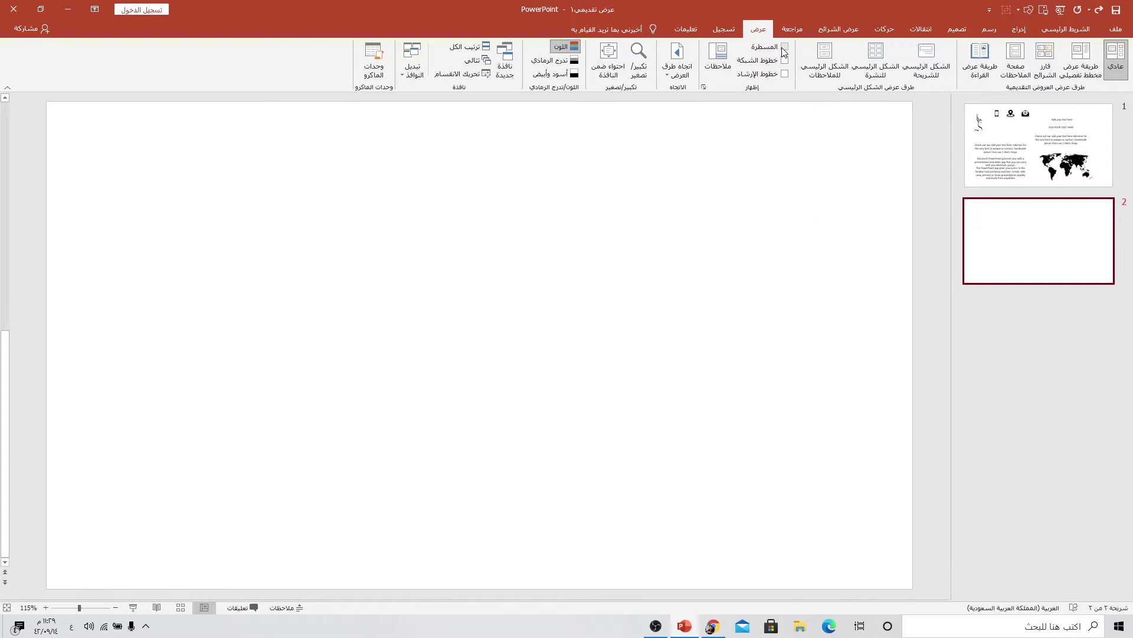
left_click(784, 47)
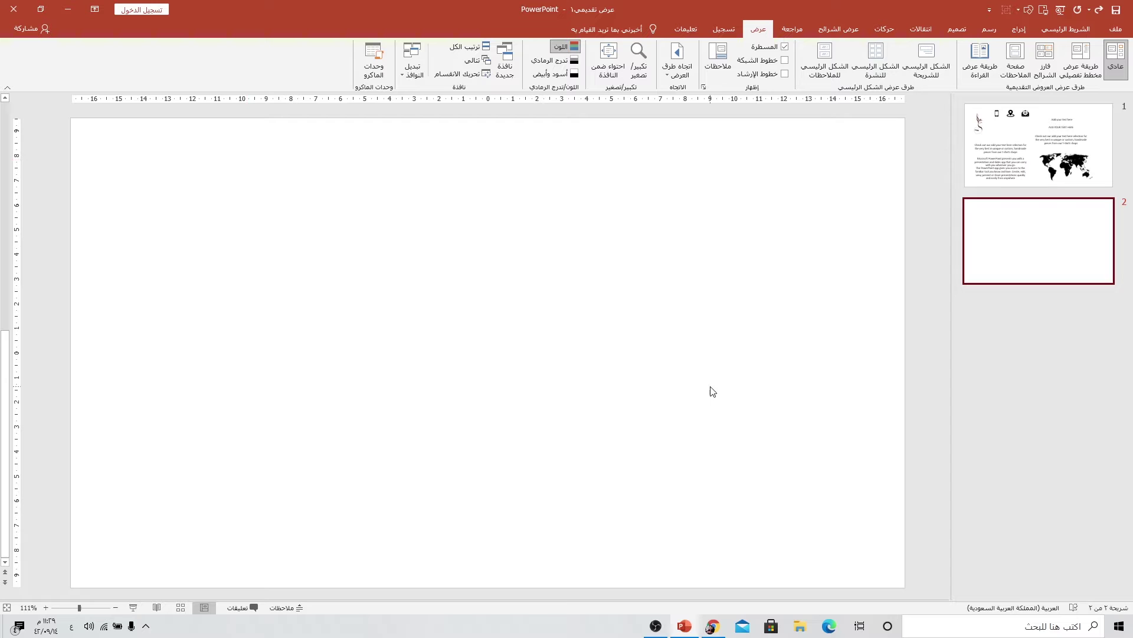
left_click(991, 626)
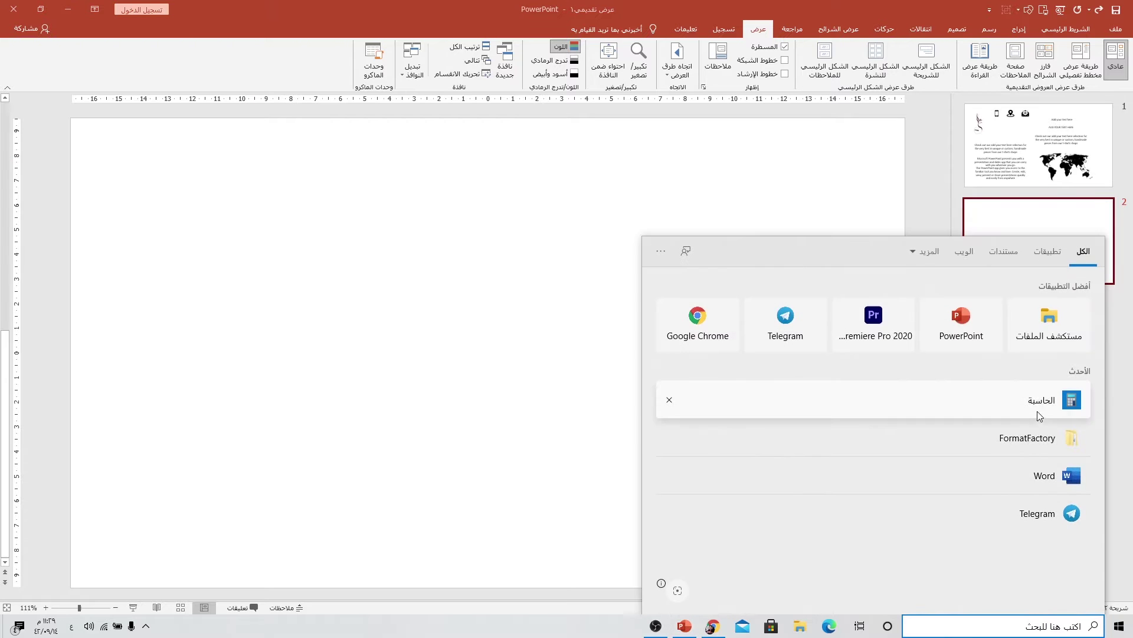
left_click(694, 402)
type("34")
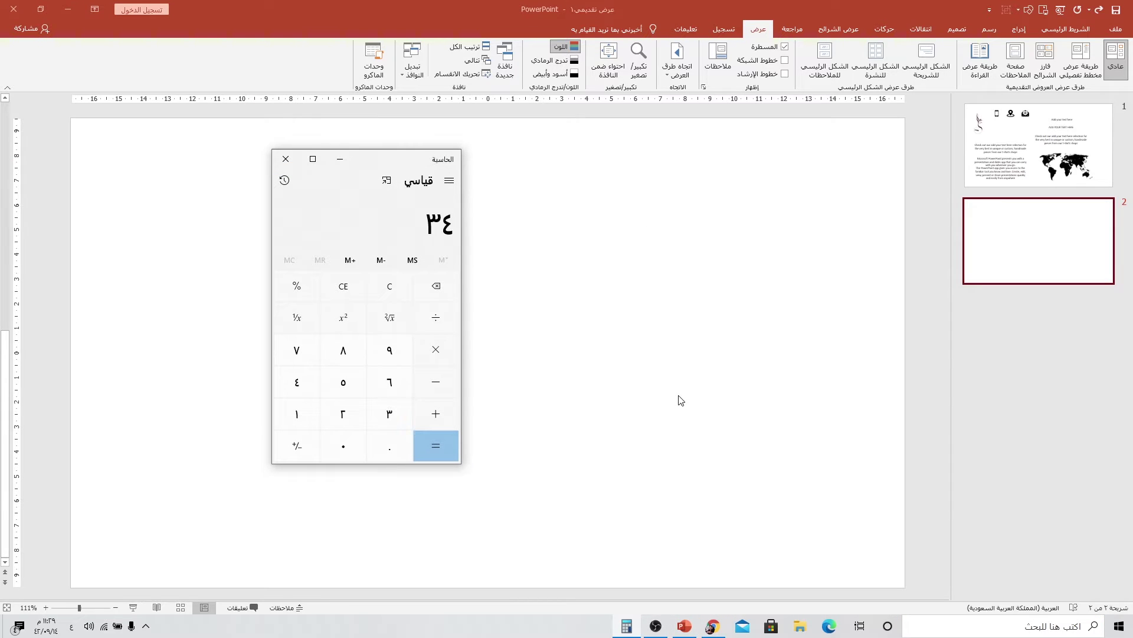
type("3")
key("Return")
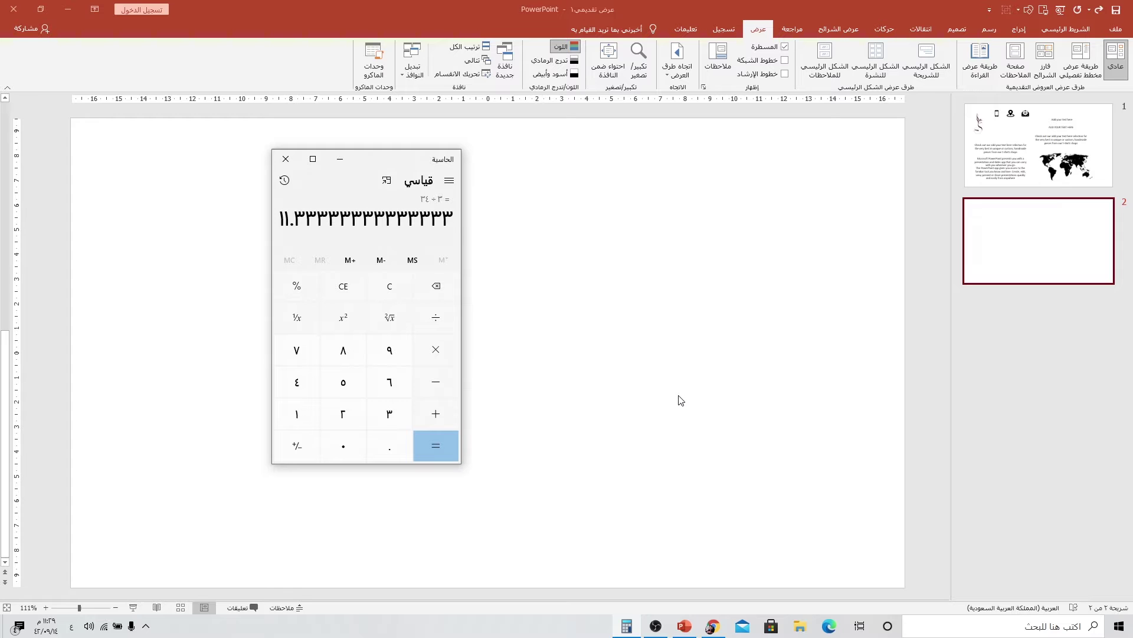
left_click(286, 159)
Draw a rectangle on the slide's right side and set its width to 11.3 cm.
left_click(1019, 29)
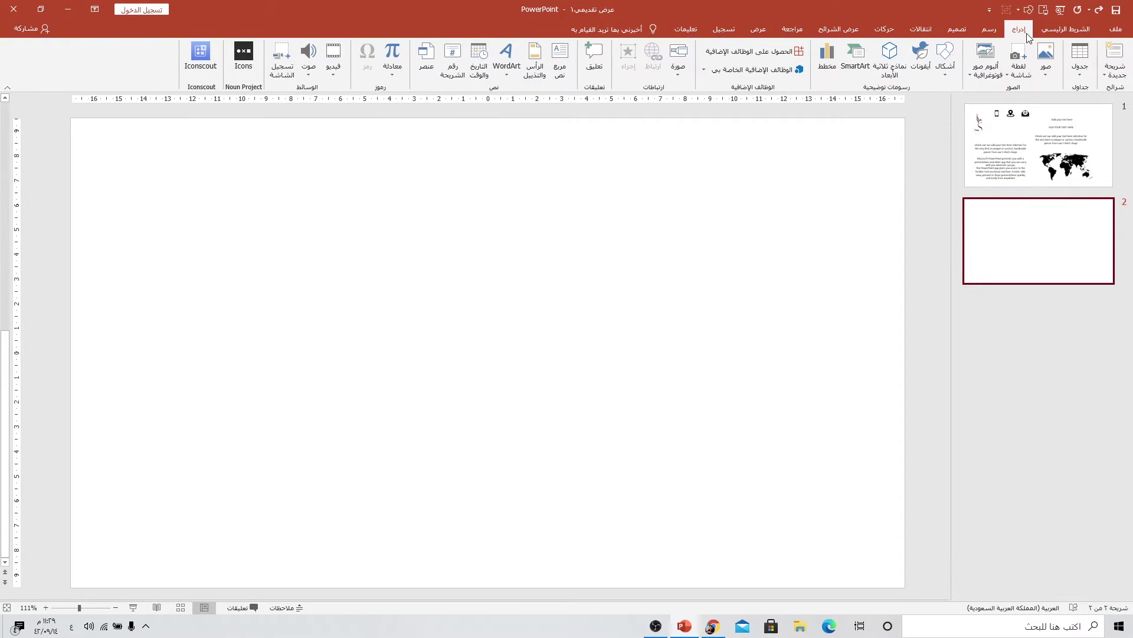
left_click(944, 65)
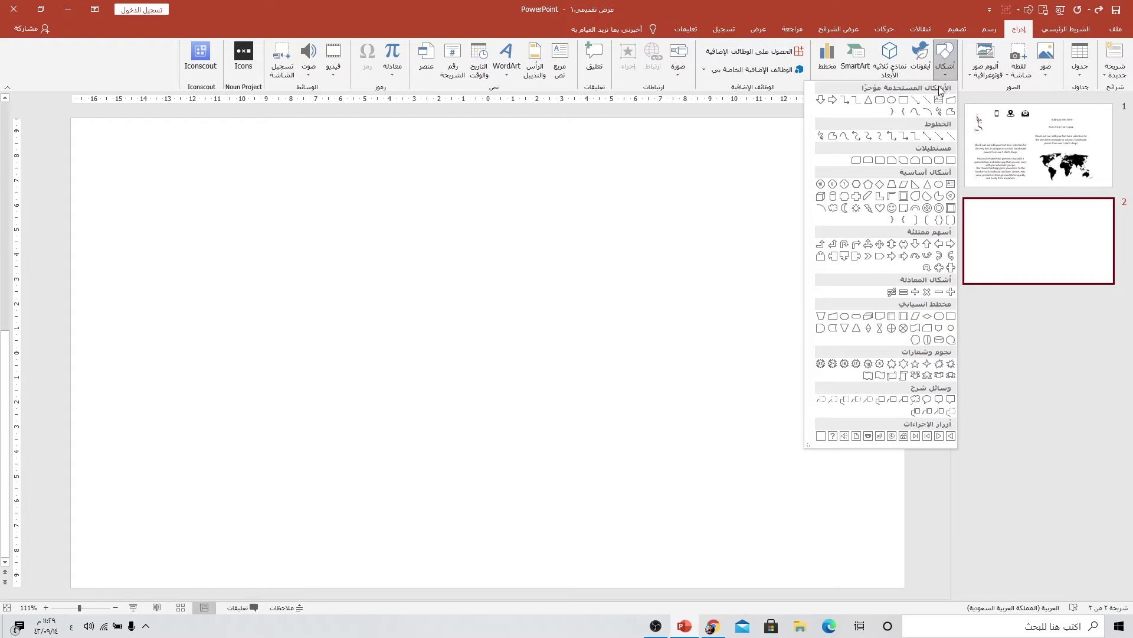
left_click(905, 103)
left_click_drag(645, 155, 874, 491)
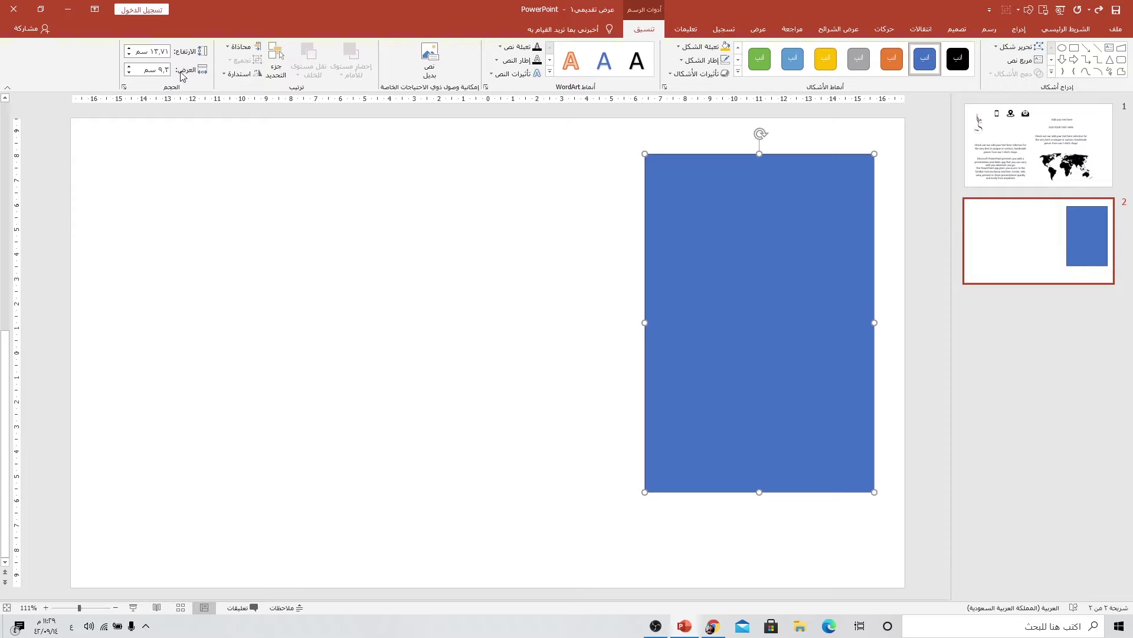
left_click(164, 69)
type("11.3")
key("Return")
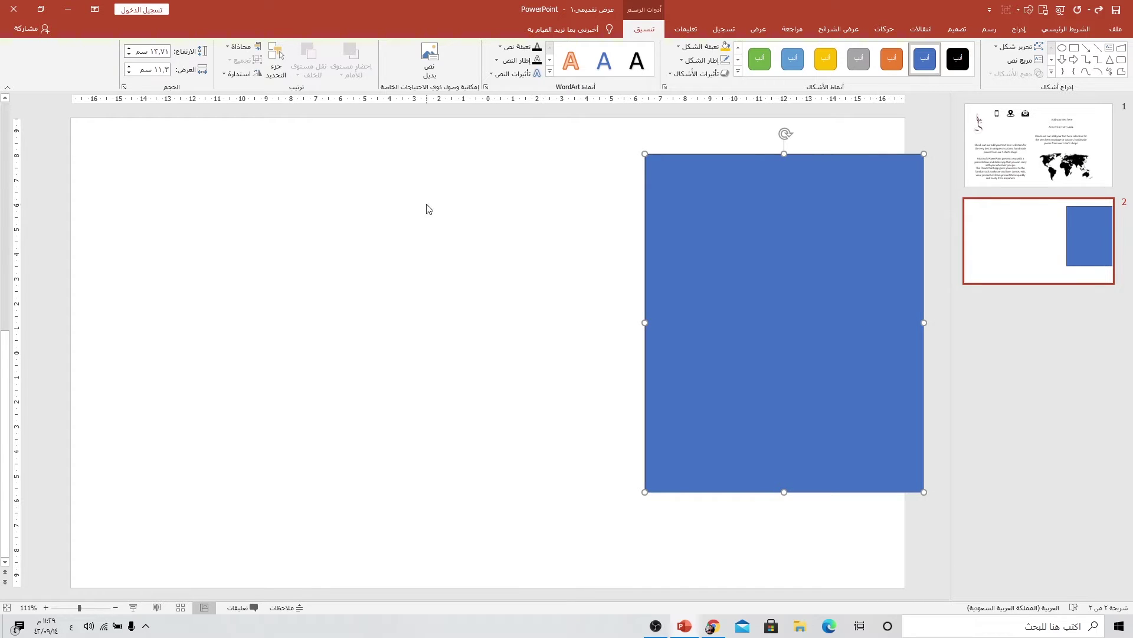
Move it to the top-right, stretch it to full height, remove the outline, and add two copies leftward.
left_click_drag(853, 229, 835, 196)
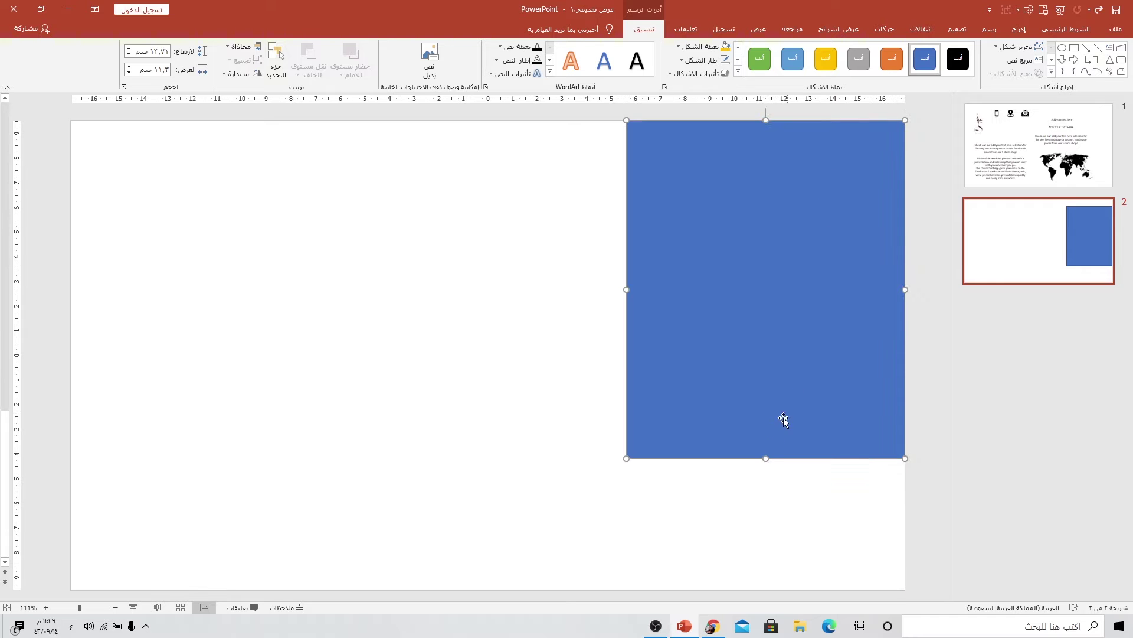
left_click_drag(767, 459, 769, 587)
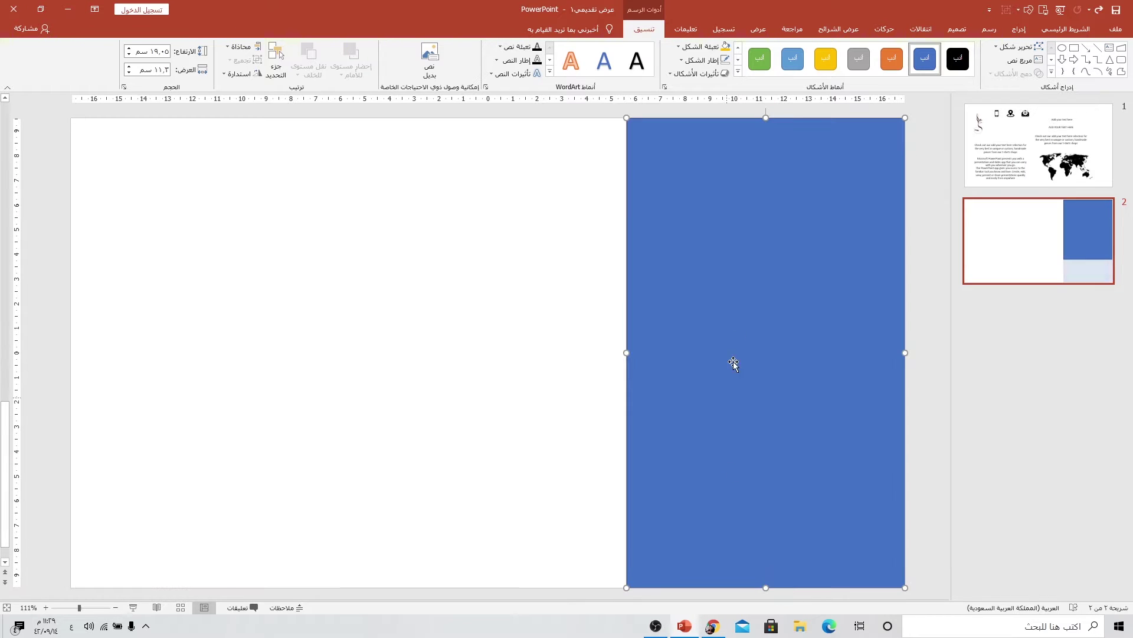
left_click(702, 60)
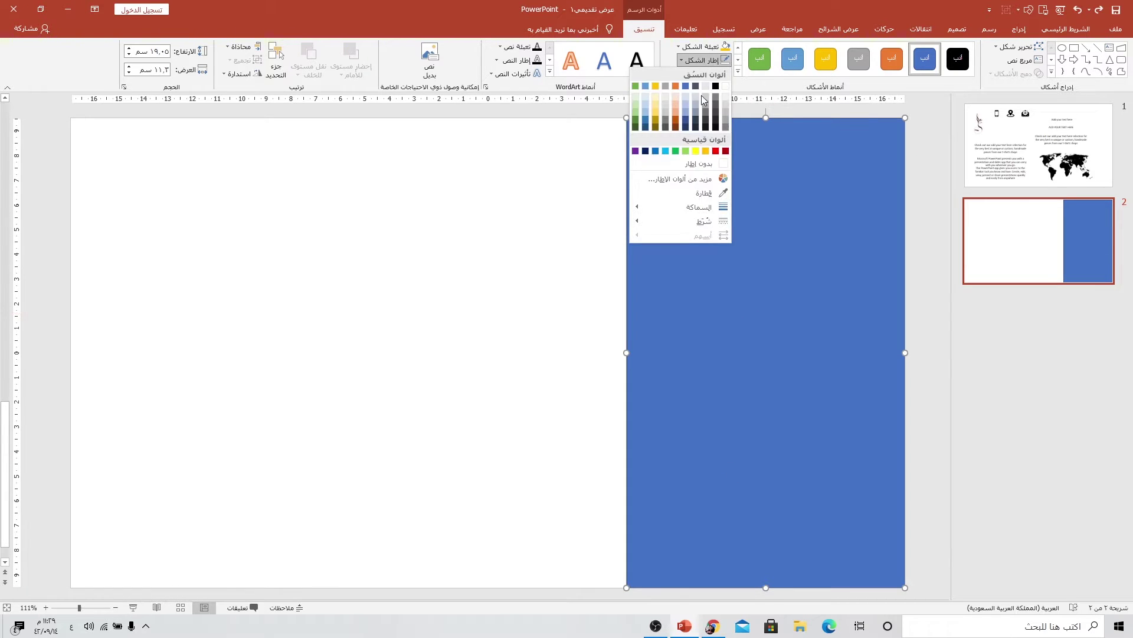
left_click(696, 169)
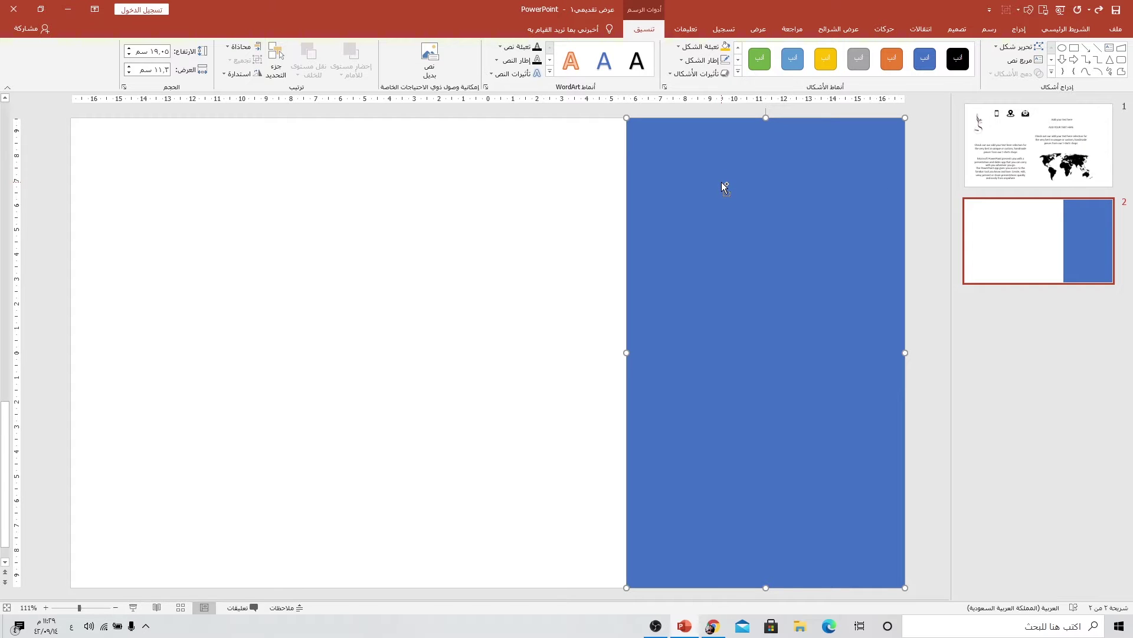
mouse_move(725, 188)
left_mouse_down()
mouse_move(474, 183)
mouse_move(483, 184)
left_mouse_up()
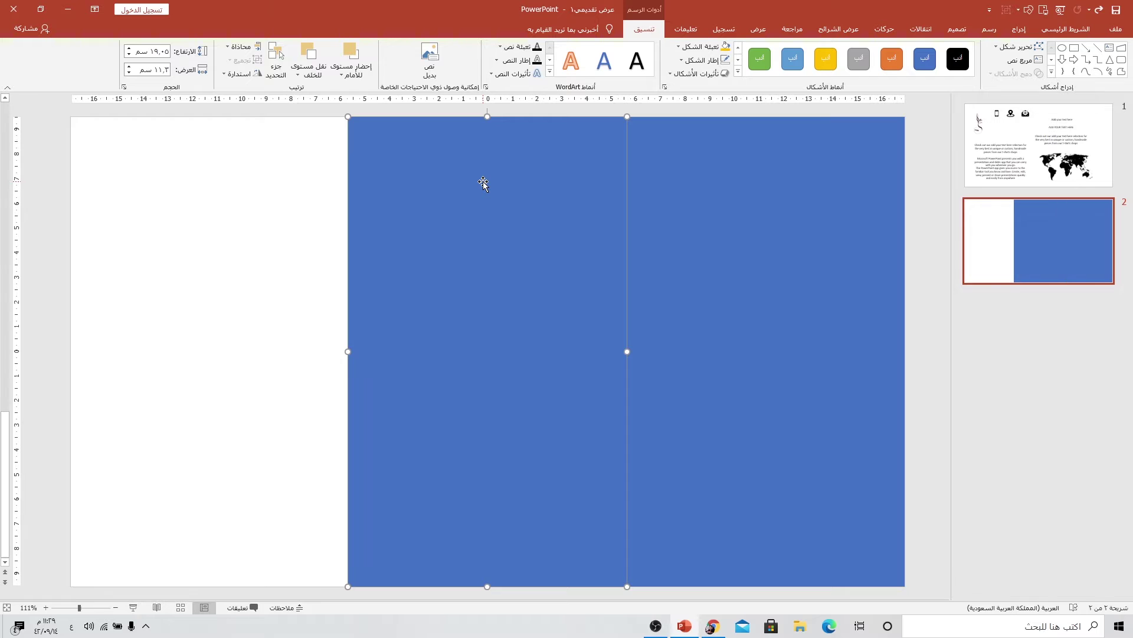
key("ctrl+d")
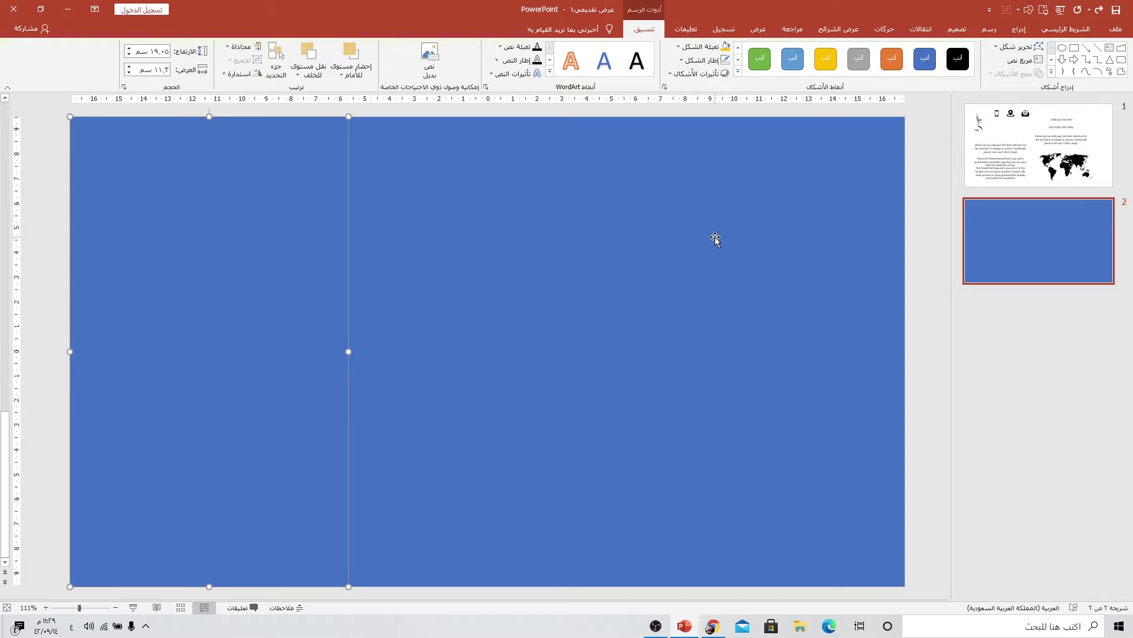
Set the rectangle as the default shape and select all three panels for formatting.
right_click(246, 209)
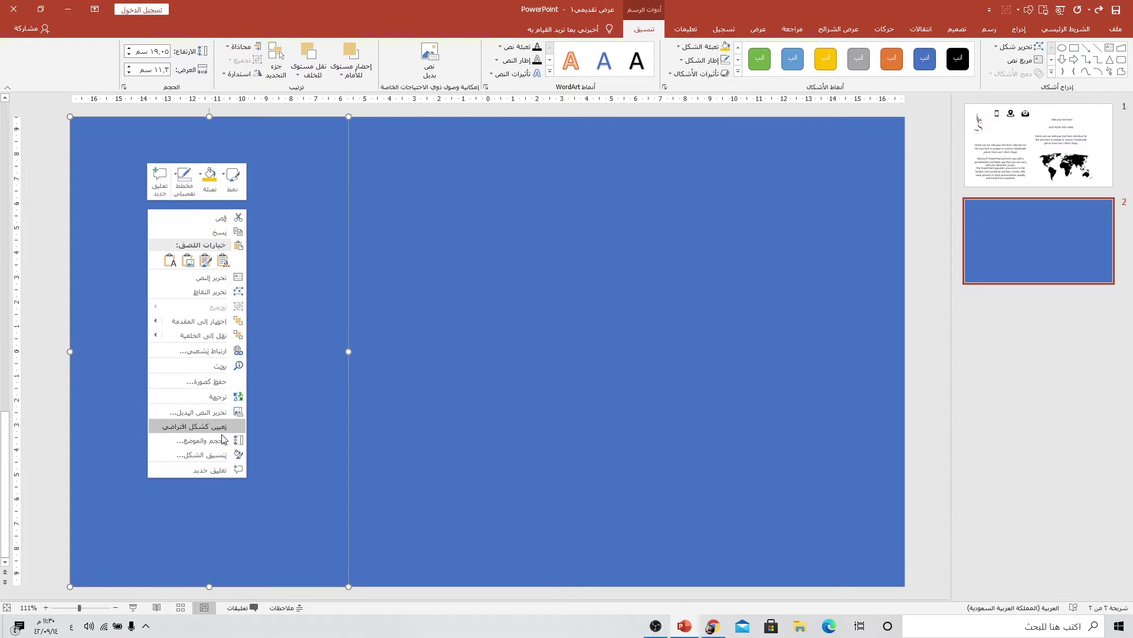
left_click(214, 455)
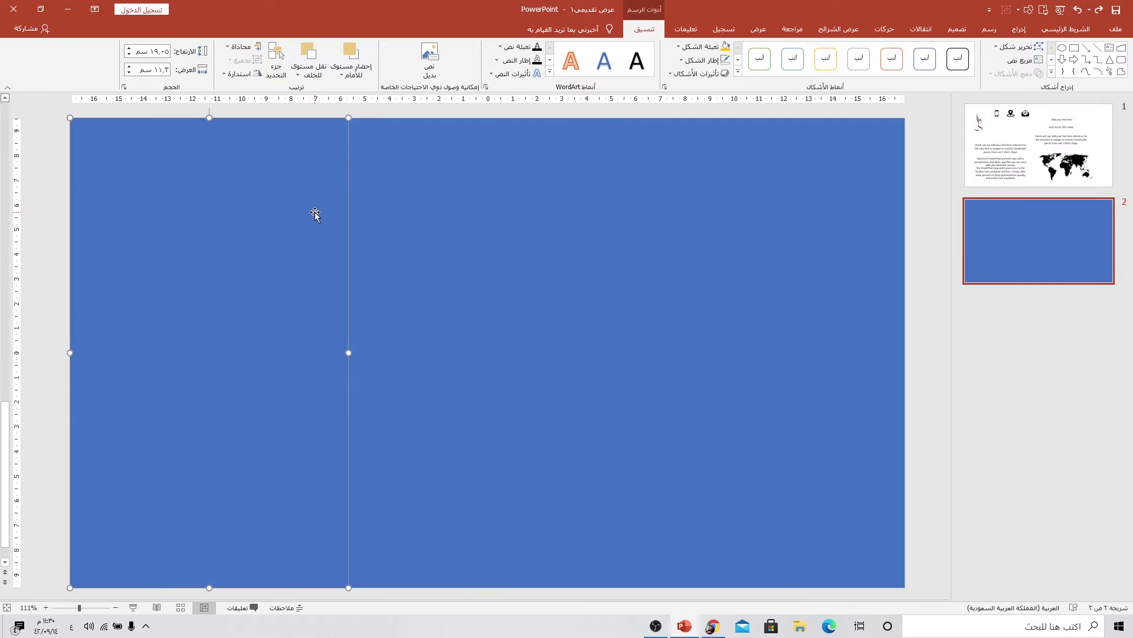
left_click(468, 200, "shift")
left_click(684, 217, "shift")
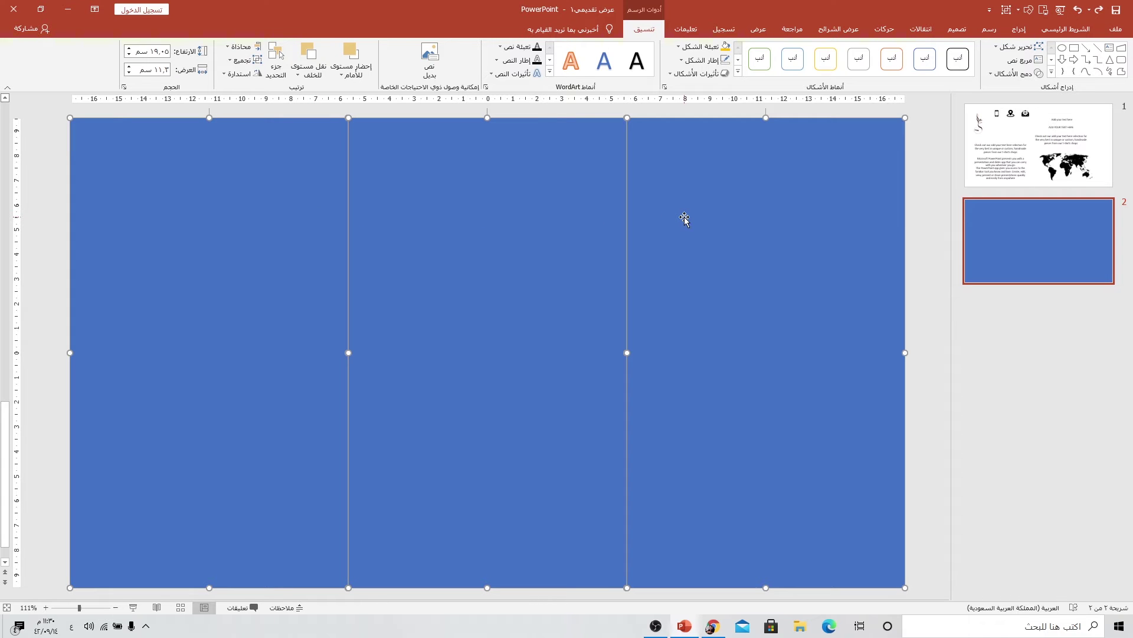
right_click(684, 218)
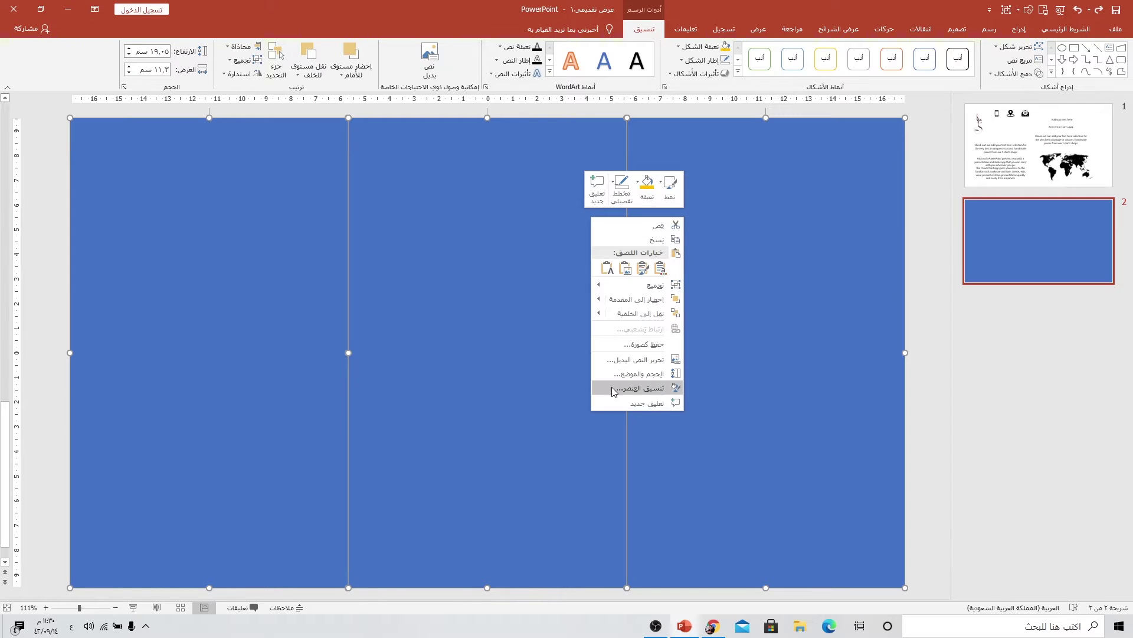
left_click(645, 389)
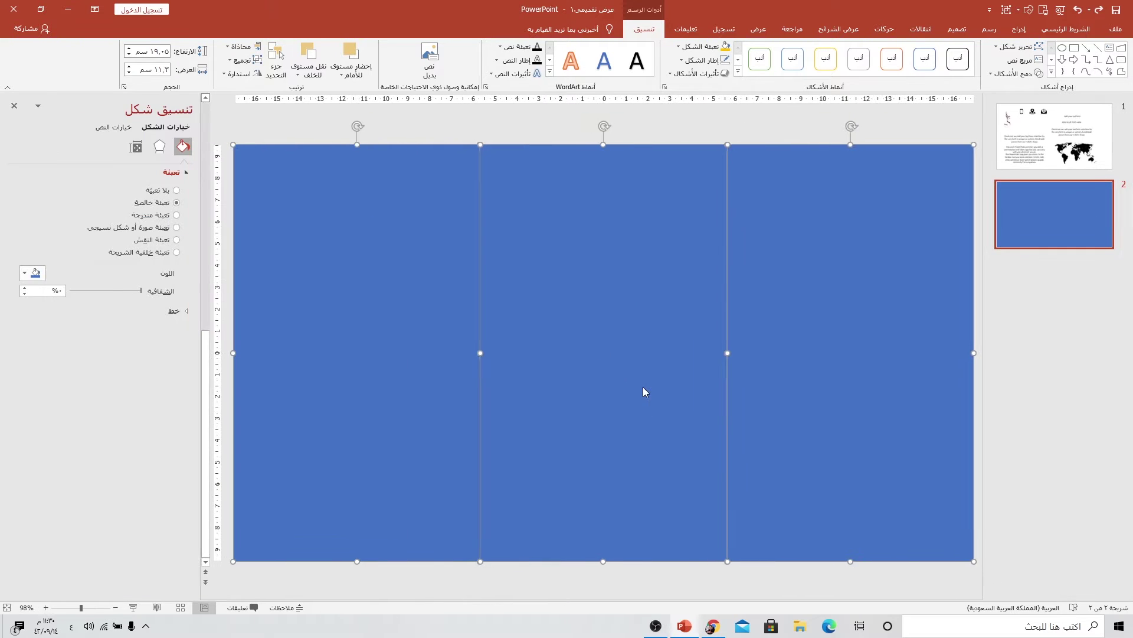
Give the panels a two-stop gradient fill from black to dark grey.
left_click(160, 216)
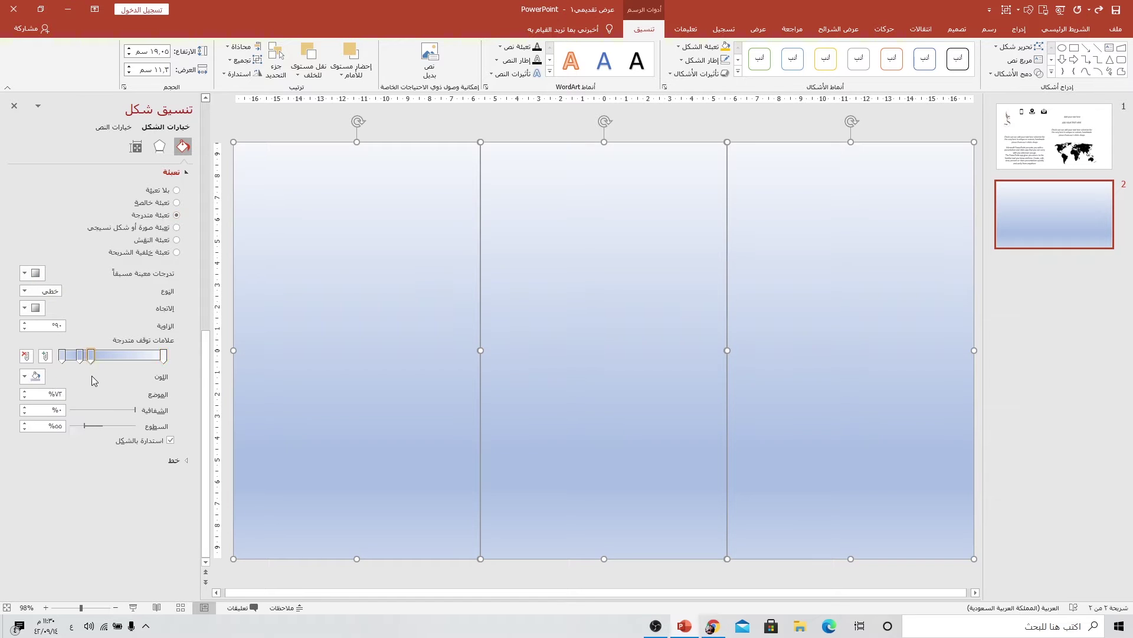
mouse_move(88, 355)
left_mouse_down()
mouse_move(94, 381)
mouse_move(83, 374)
left_mouse_up()
left_click(62, 355)
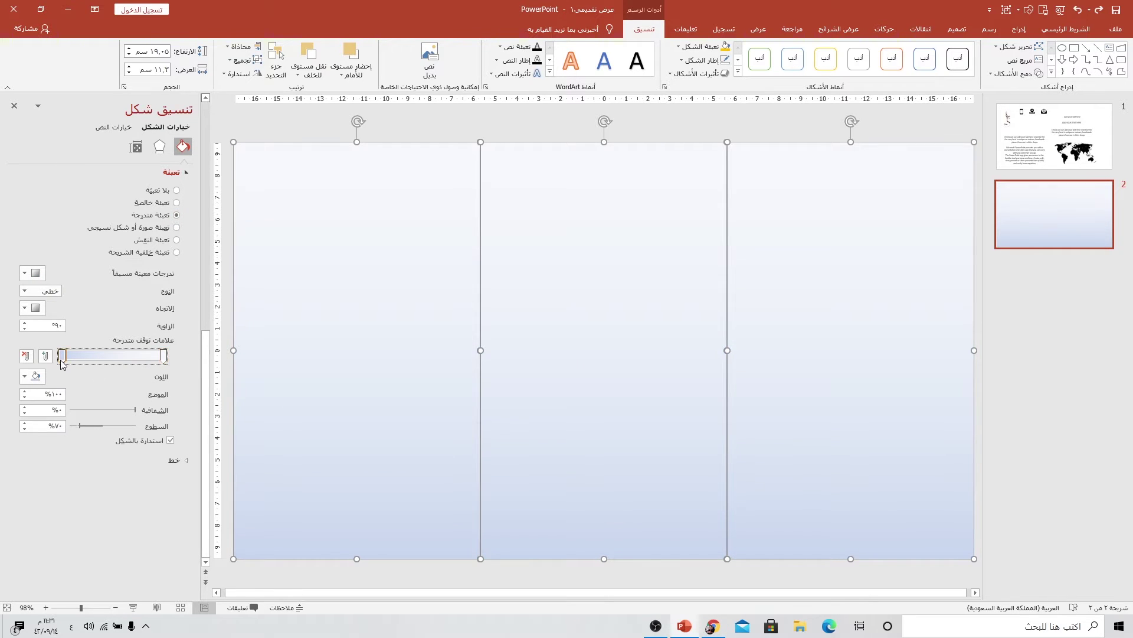
left_click(30, 376)
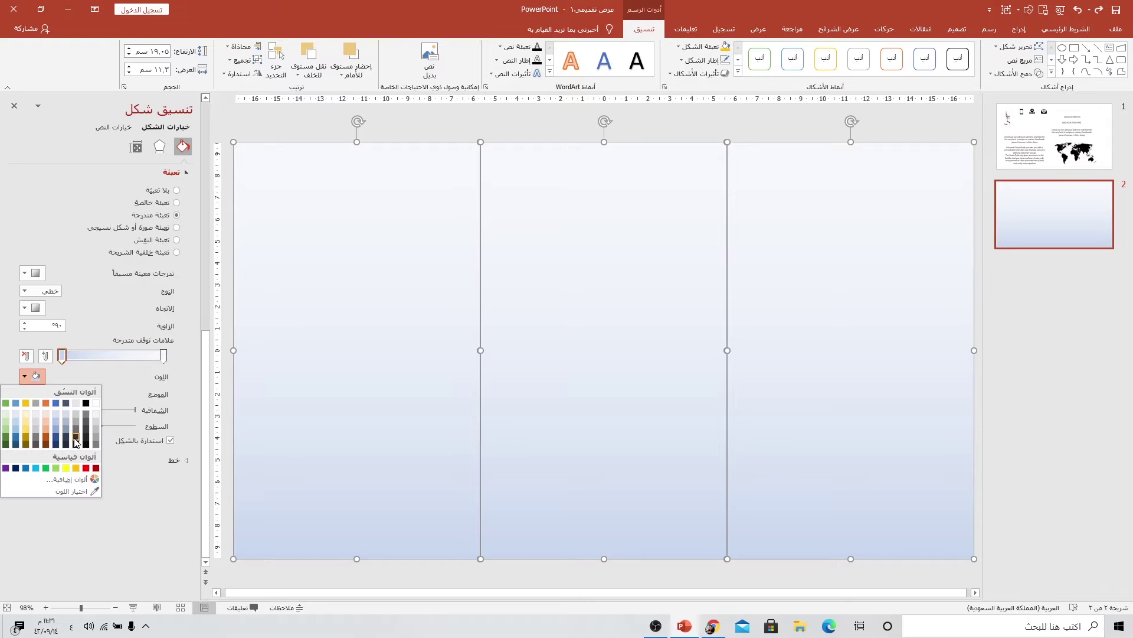
left_click(77, 439)
left_click(164, 355)
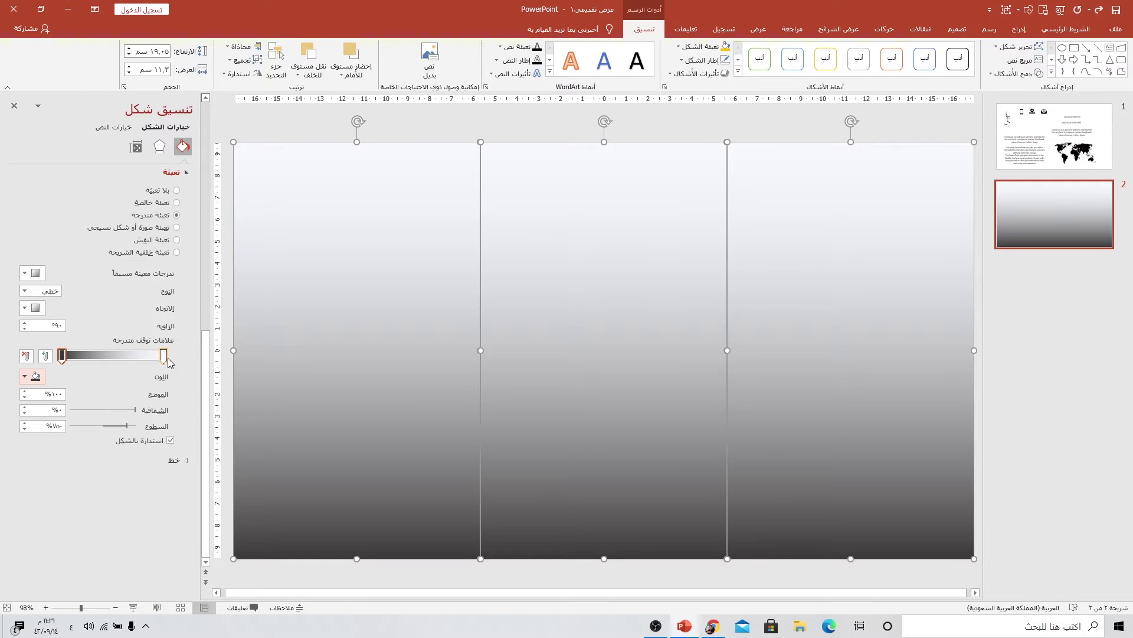
left_click(35, 378)
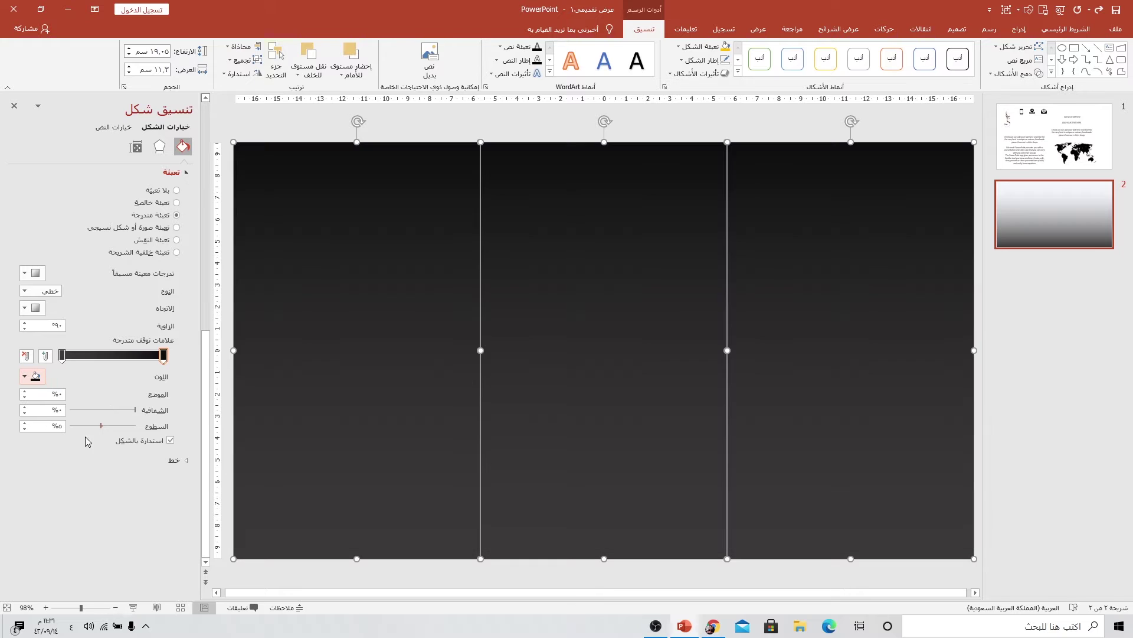
left_click(89, 441)
Make the gradient run horizontally in the reversed direction, then deselect the panels.
left_click(24, 307)
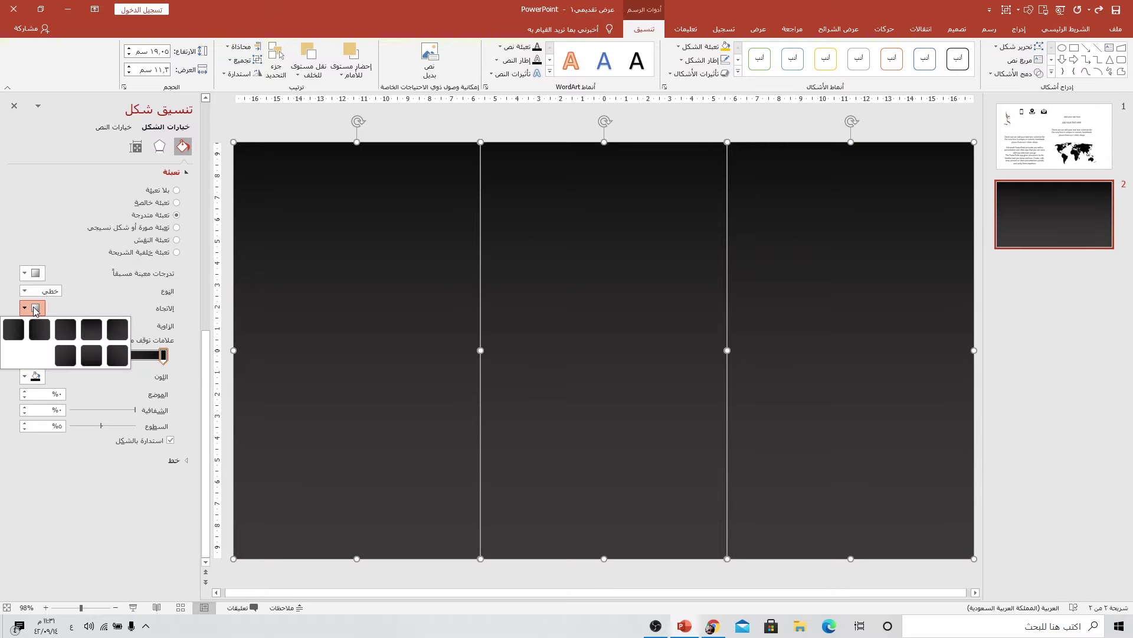
left_click(18, 335)
left_click(24, 308)
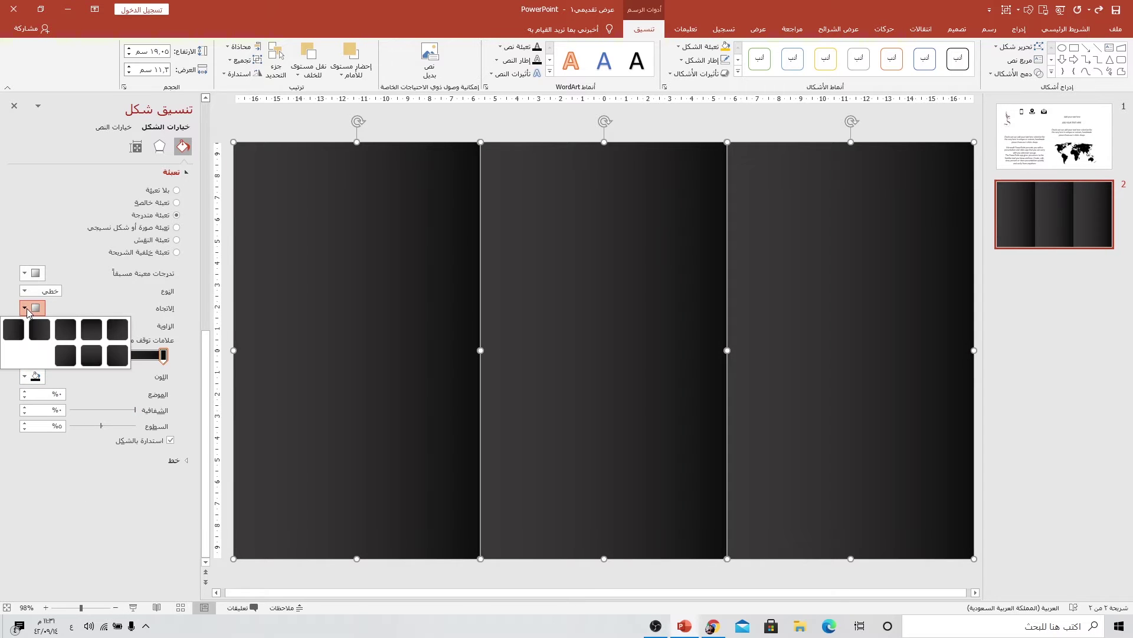
left_click(35, 338)
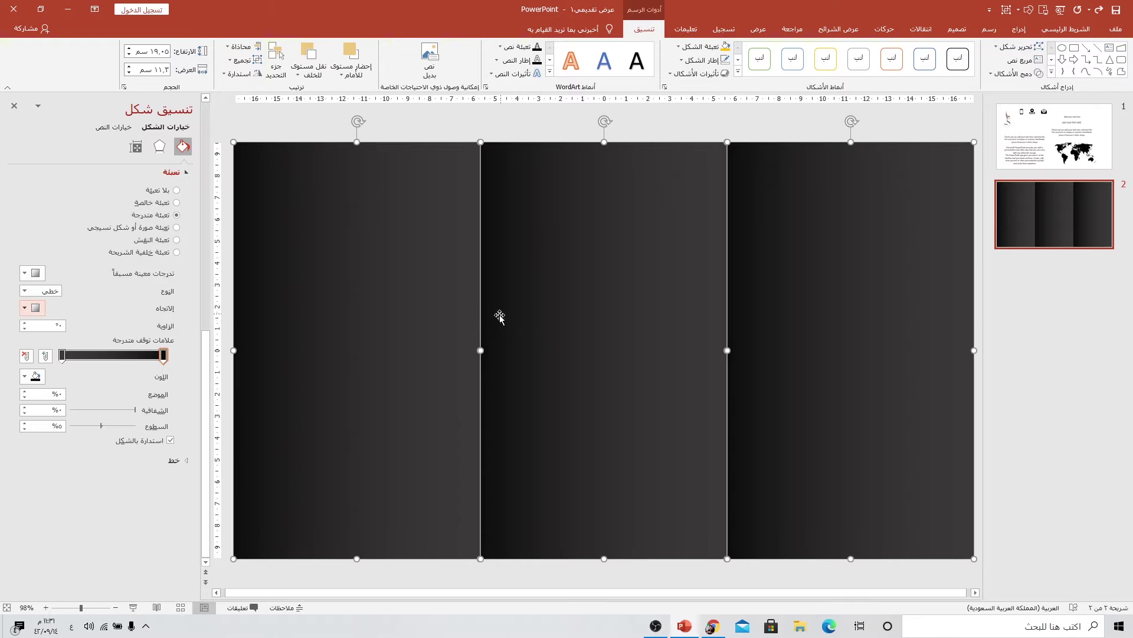
left_click(666, 131)
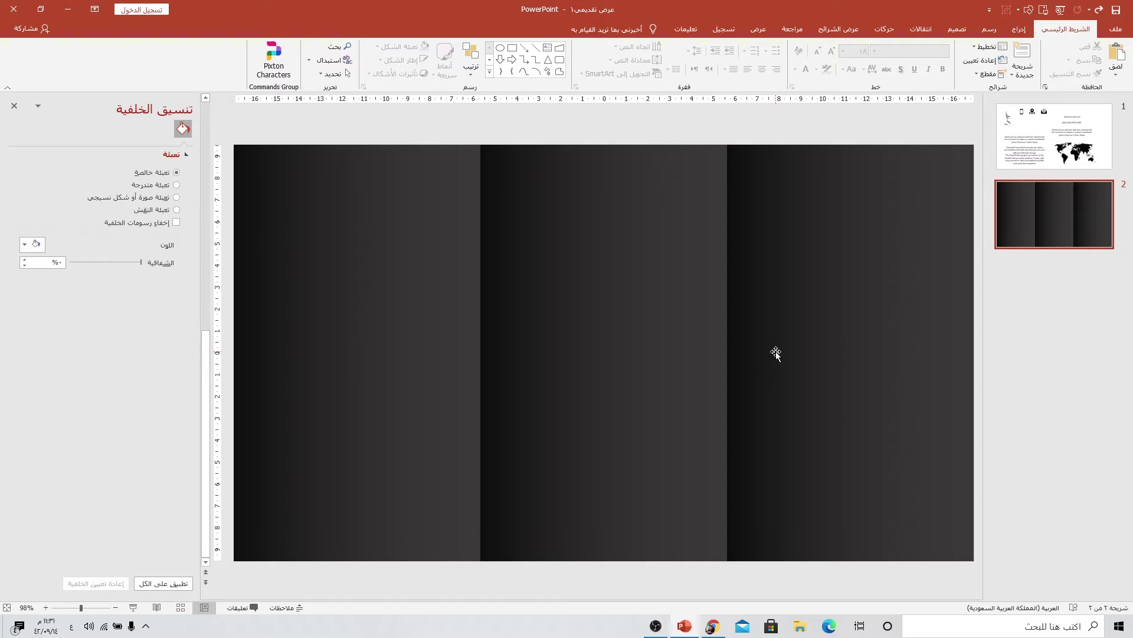
left_click(1020, 29)
Draw a Flowchart: Manual Input shape on the middle panel and flip it horizontally.
left_click(945, 59)
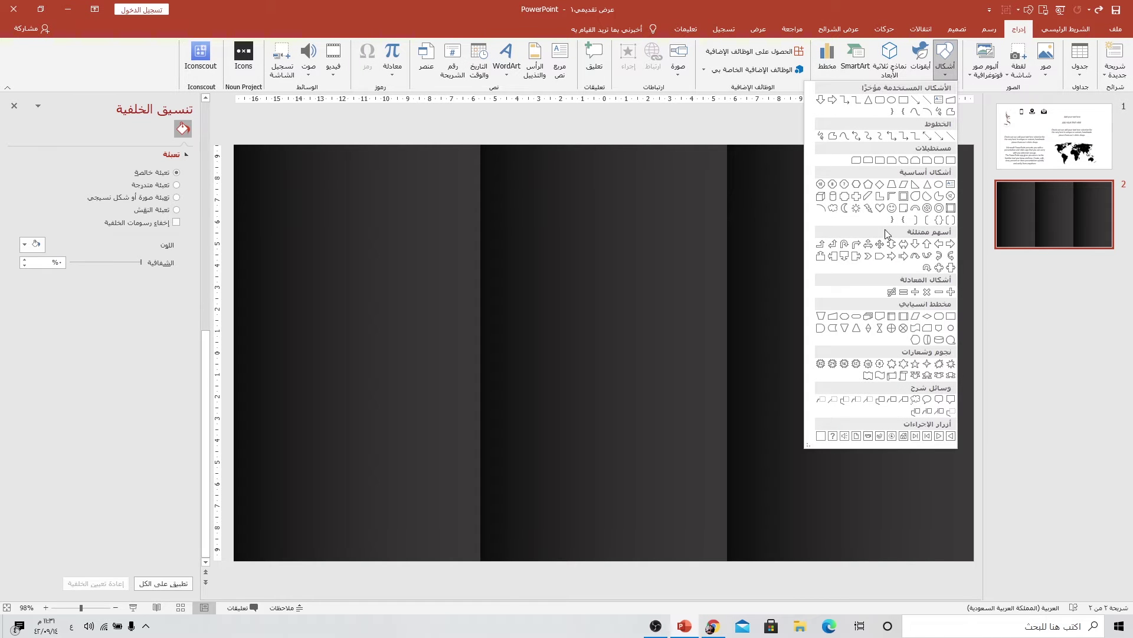
left_click(833, 316)
left_click_drag(500, 317, 707, 445)
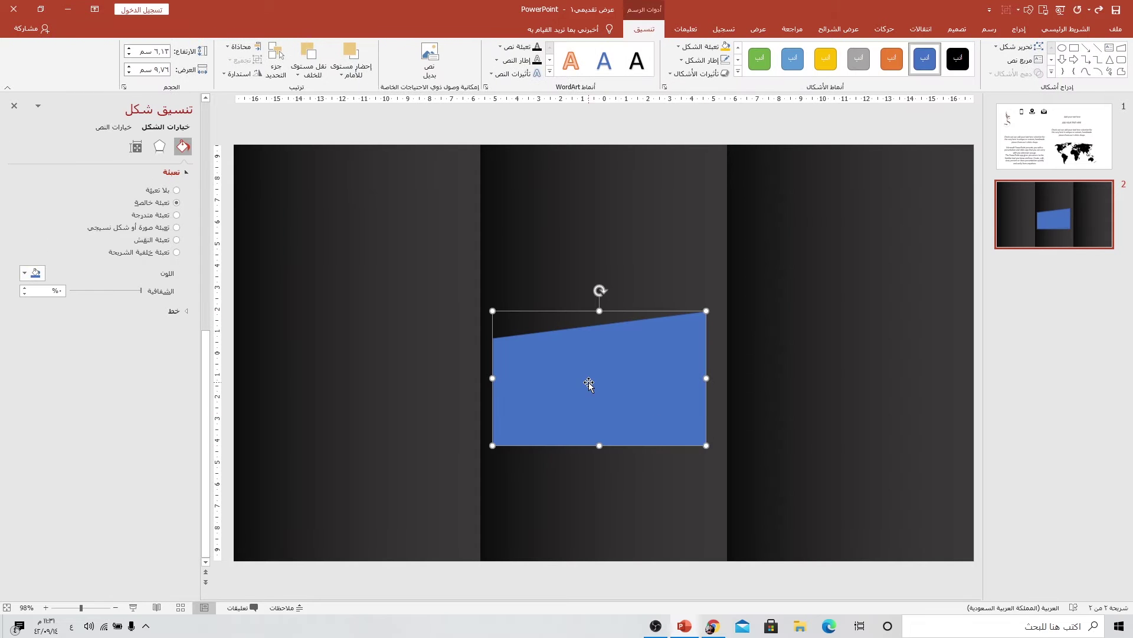
left_click(239, 74)
left_click(225, 131)
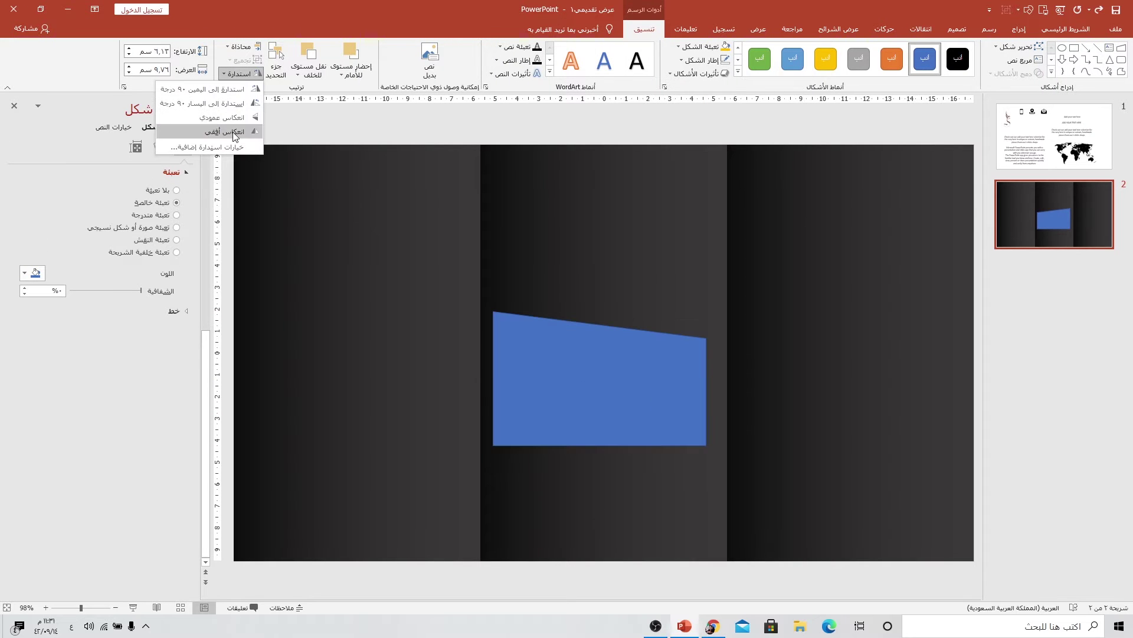
Size the shape to 11.3 cm wide and move it to the bottom of the middle panel.
left_click_drag(615, 395, 635, 421)
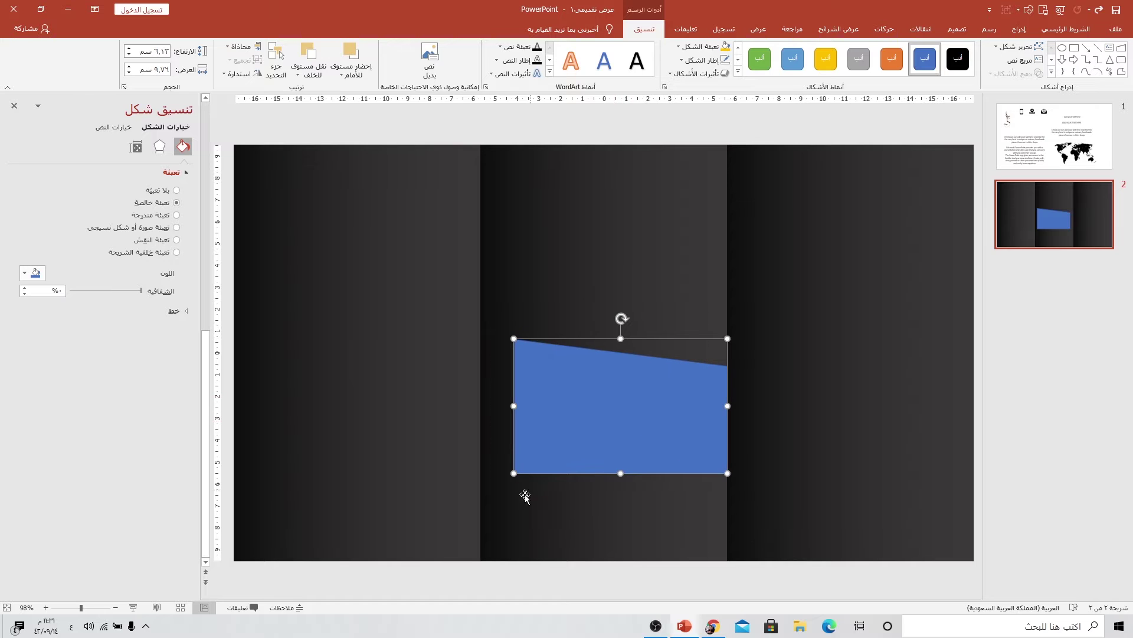
left_click_drag(515, 472, 483, 487)
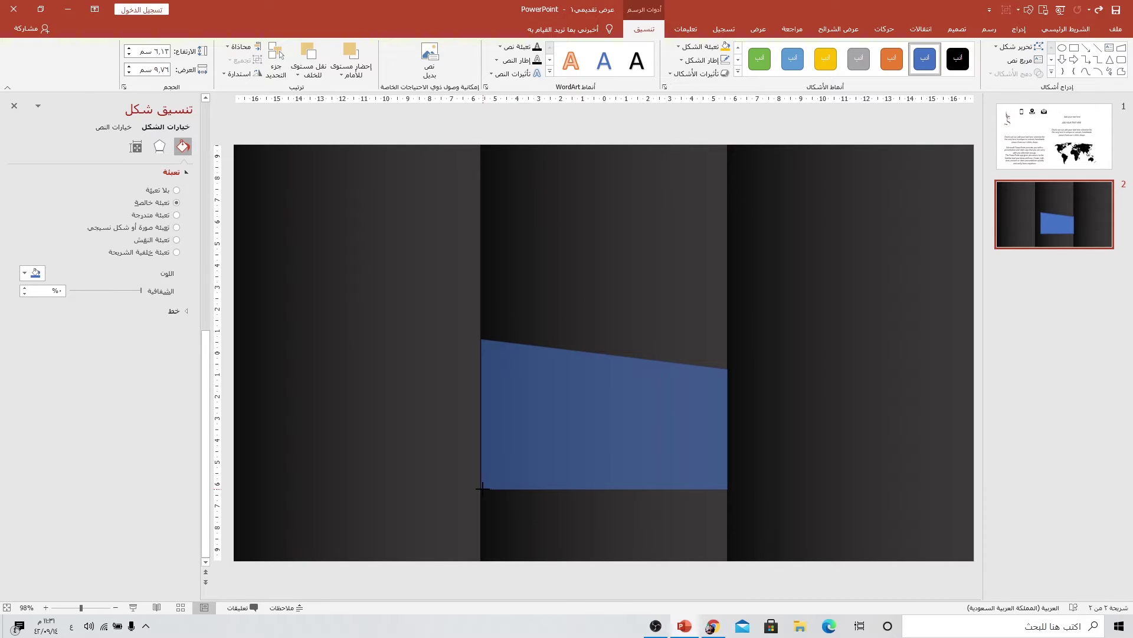
left_click_drag(483, 488, 481, 490)
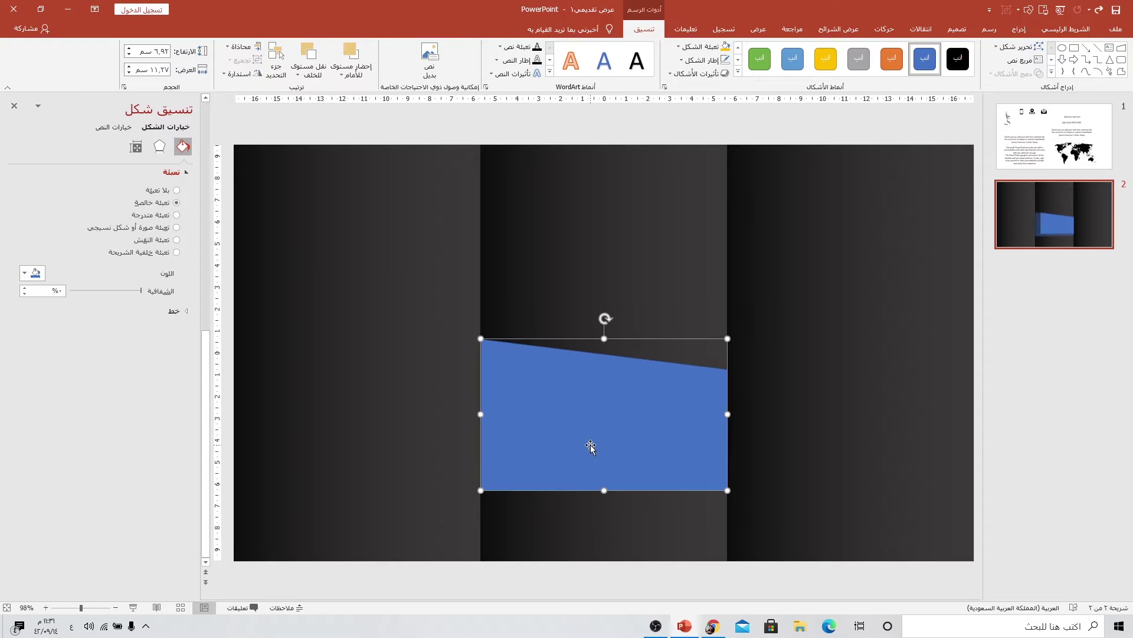
left_click(158, 69)
type("11.3")
key("Return")
left_click_drag(593, 374, 592, 445)
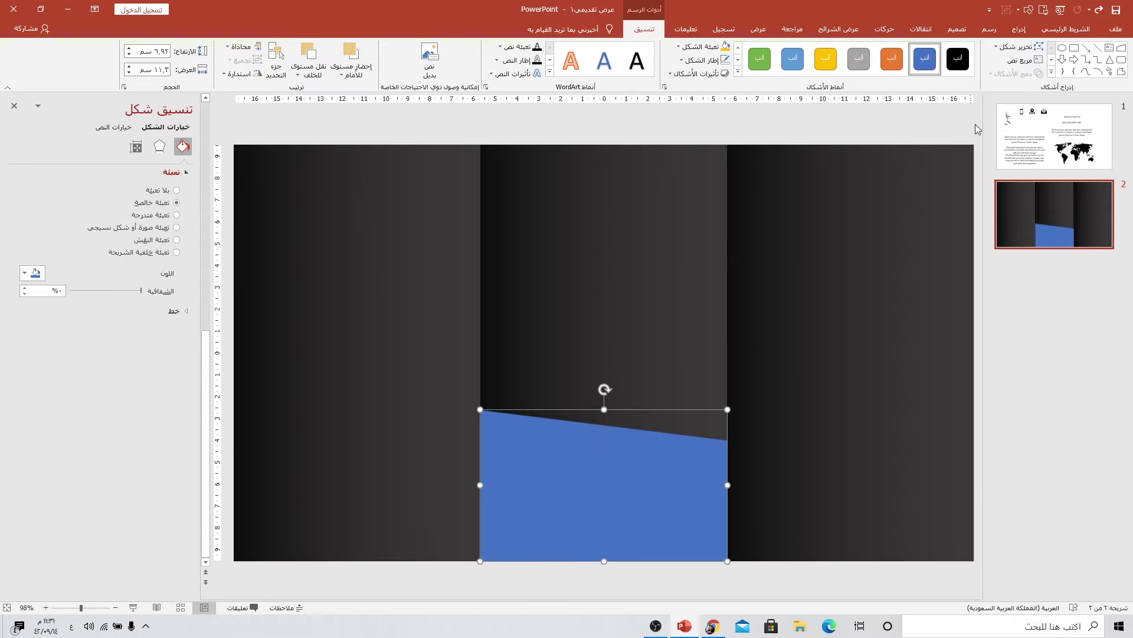
left_click(1017, 52)
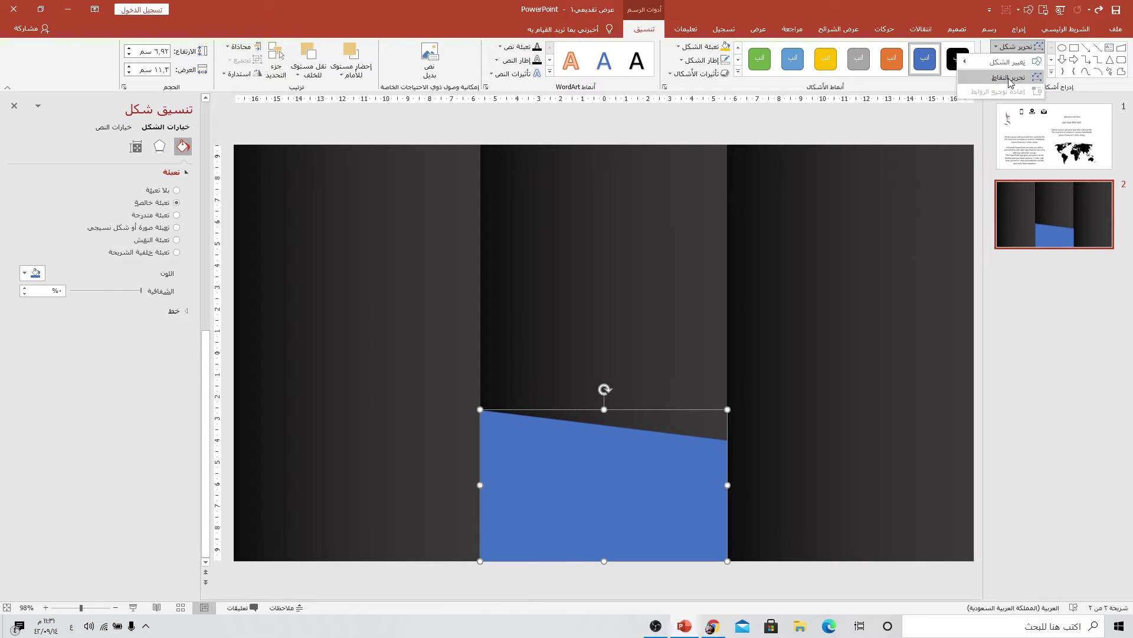
With Edit Points, curve the shape's top edge and adjust the right vertex into a smooth wave.
right_click(602, 479)
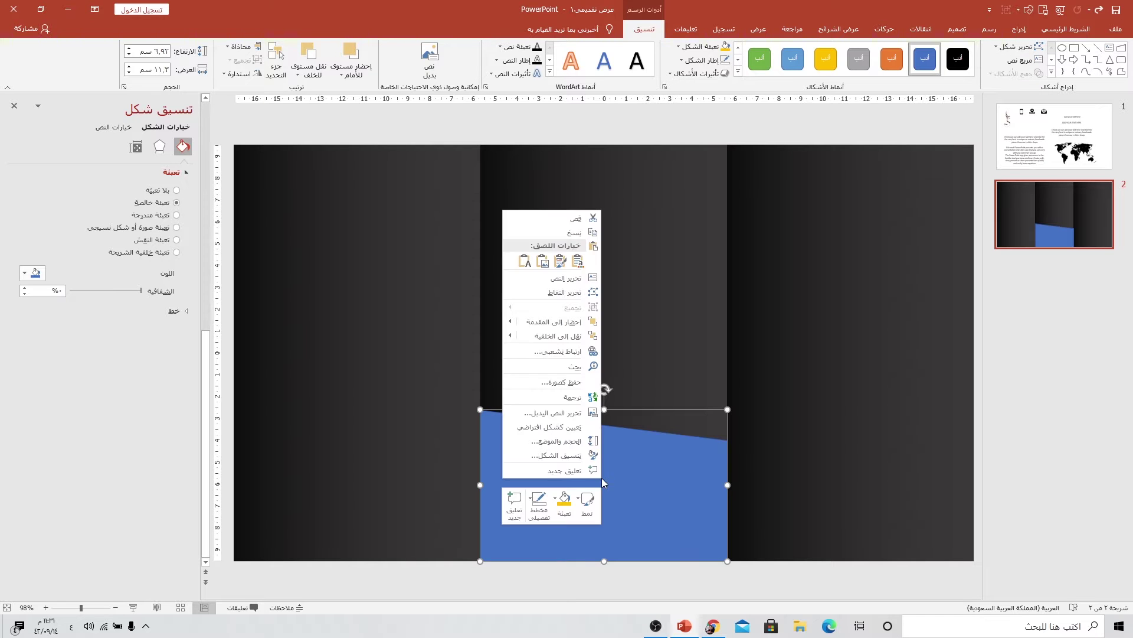
left_click(561, 293)
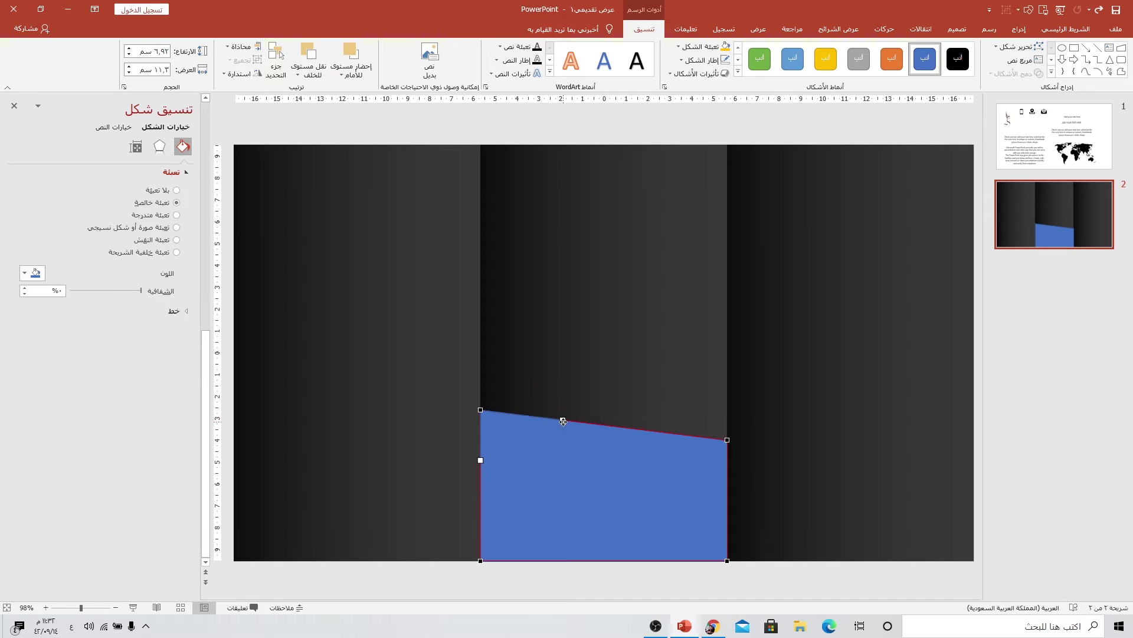
left_click_drag(564, 421, 555, 531)
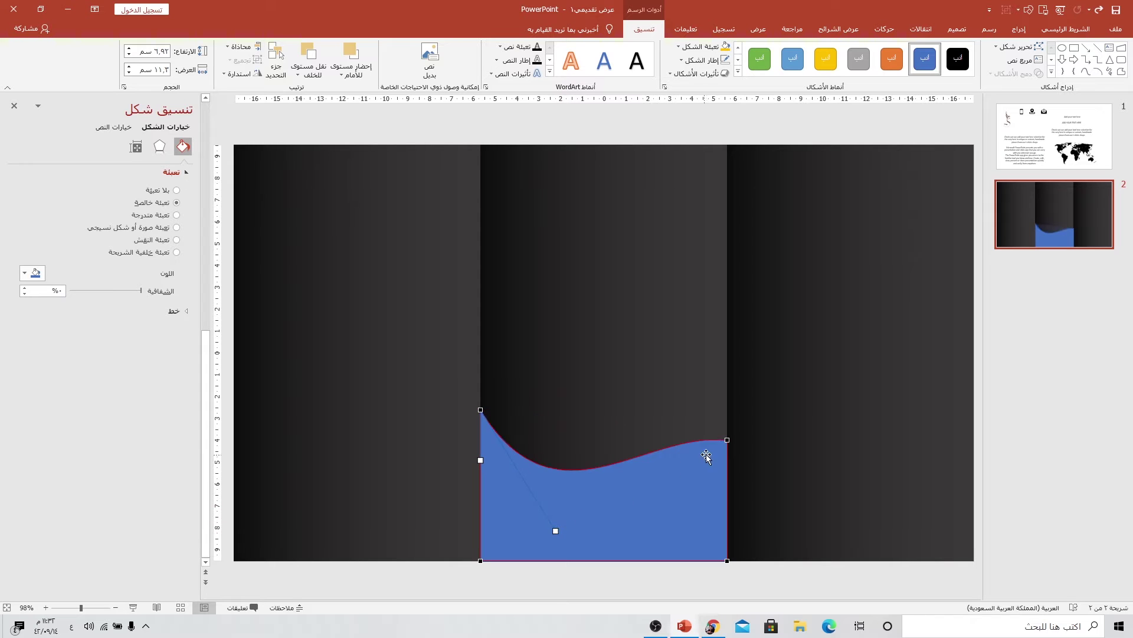
left_click(728, 440)
left_click_drag(647, 430, 637, 406)
left_click(612, 416)
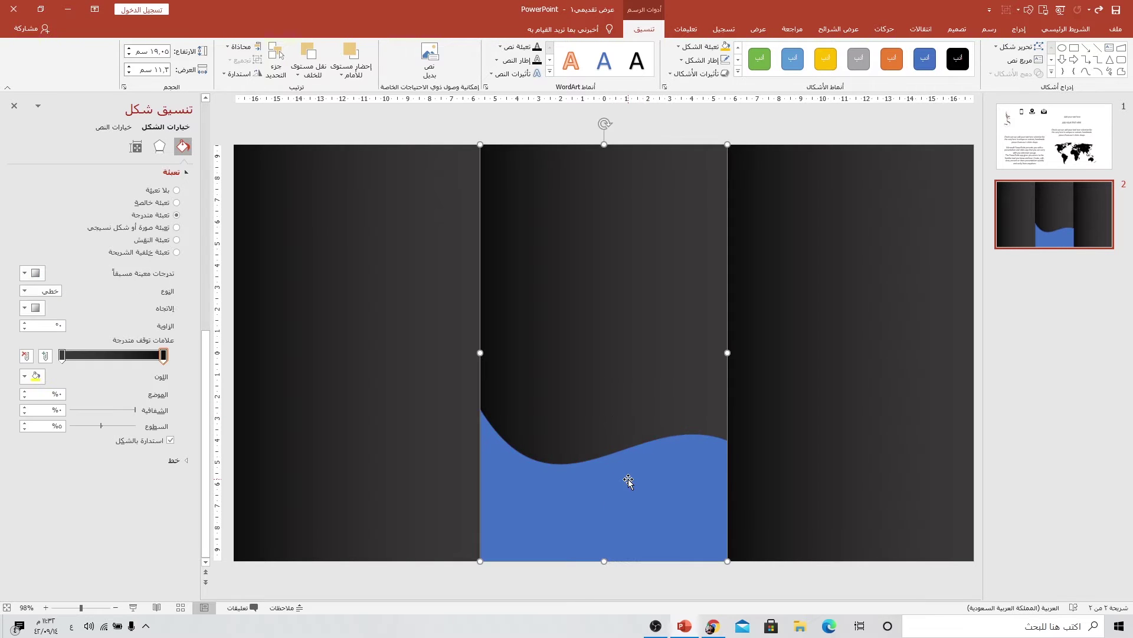
left_click(629, 481)
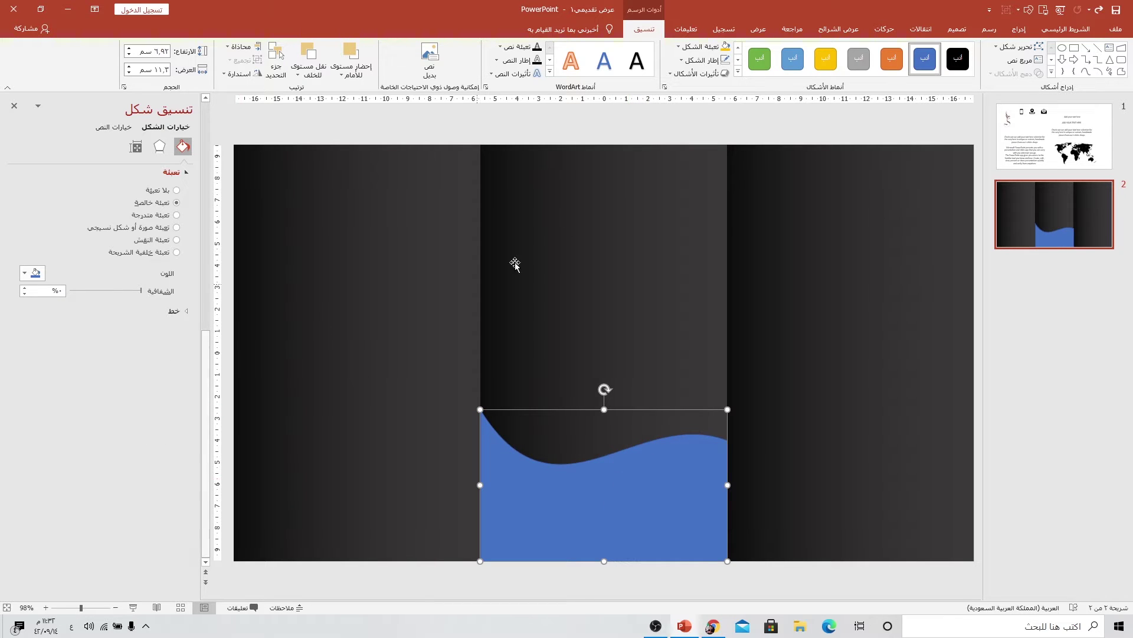
Remove the wave's outline and give it a gradient fill with extra stops, one at 31%.
left_click(704, 59)
left_click(672, 163)
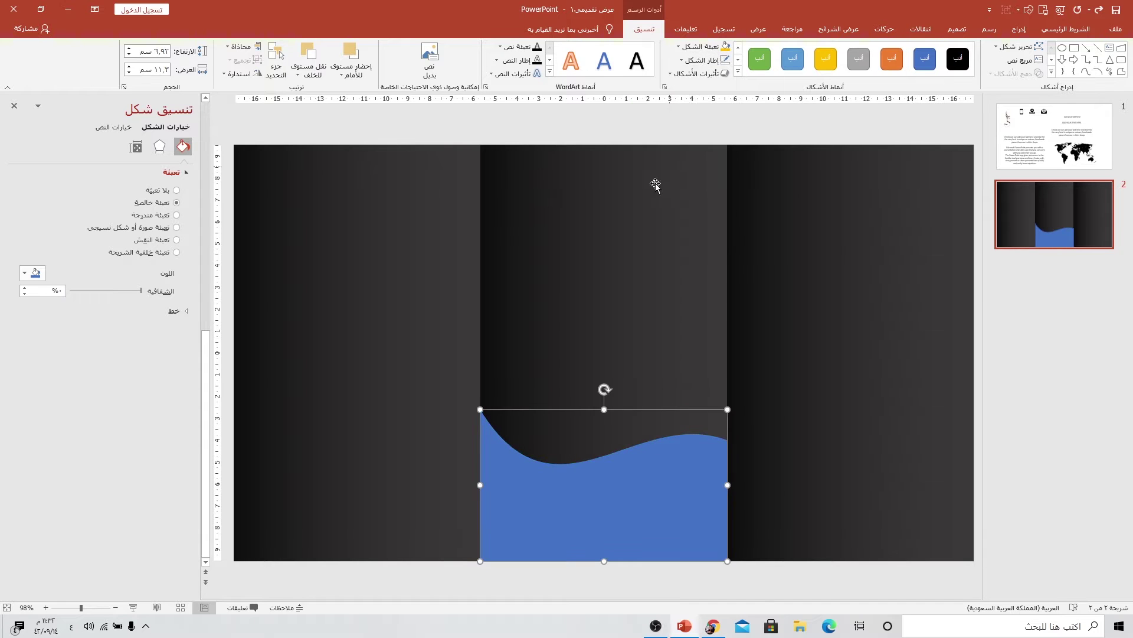
left_click(151, 215)
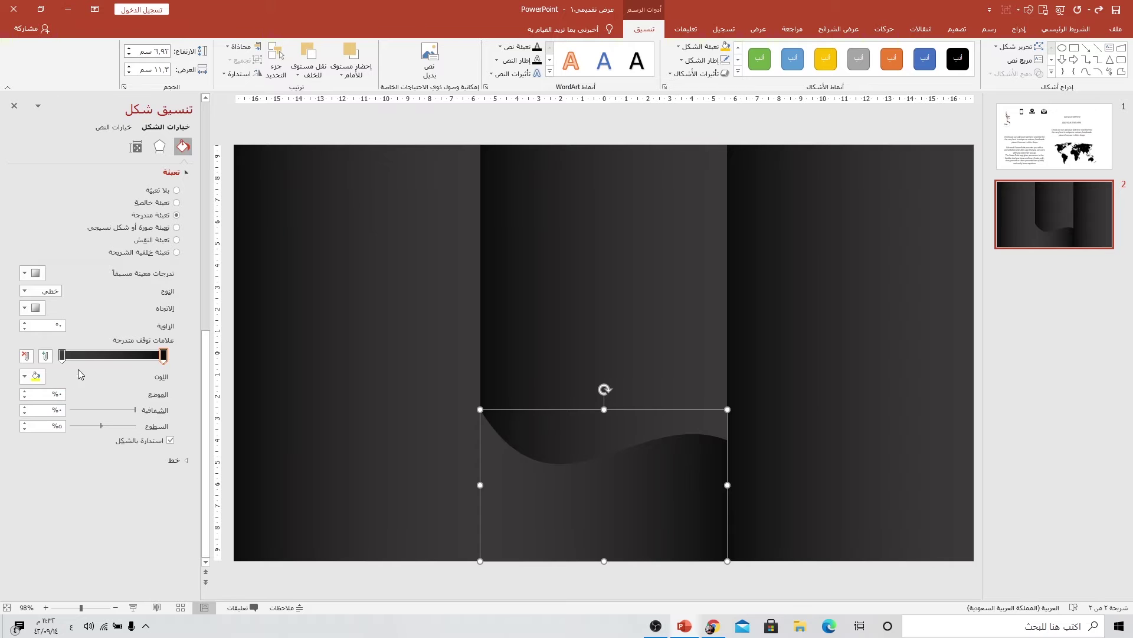
left_click(91, 355)
left_click(133, 358)
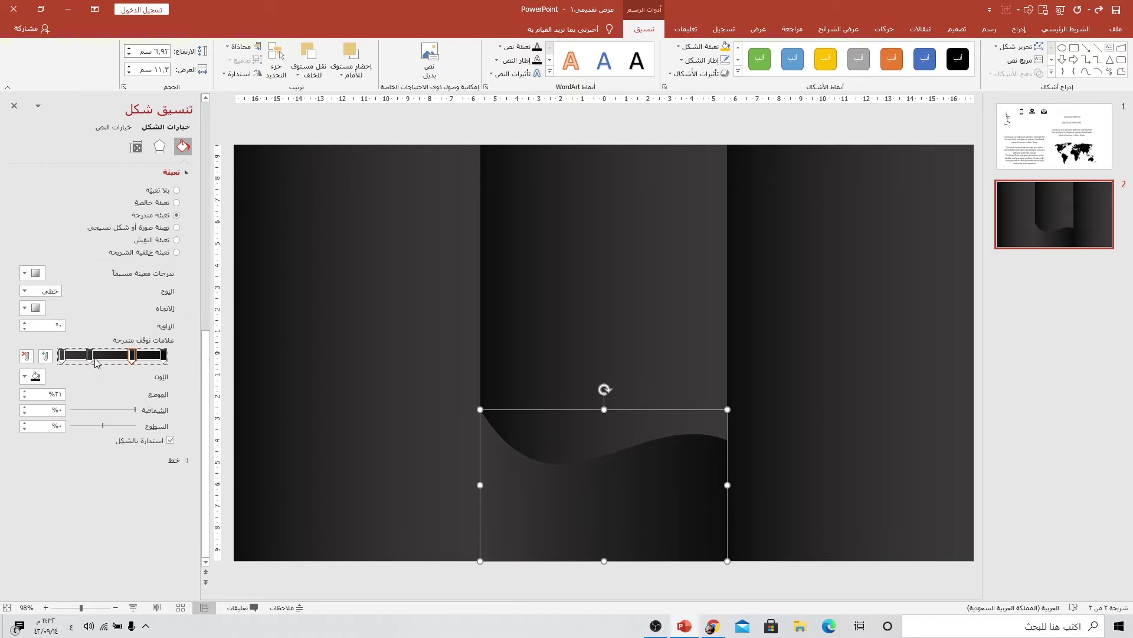
Colour the four gradient stops gold, light gold, dark gold and dark gold.
left_click(63, 355)
left_click(35, 376)
left_click(27, 403)
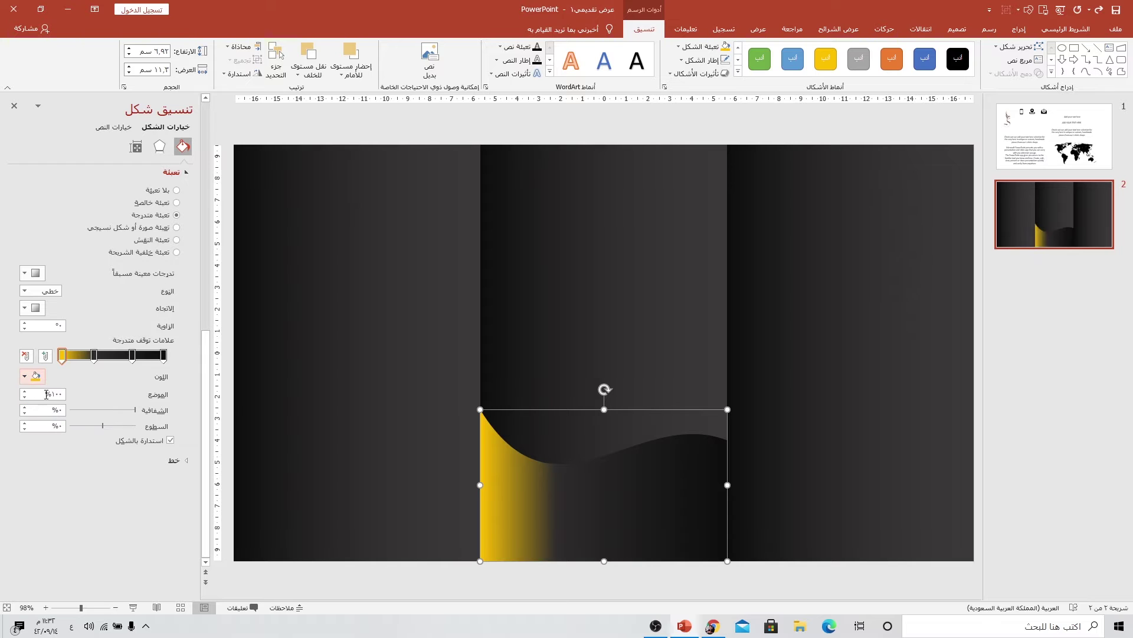
left_click(93, 355)
left_click(36, 376)
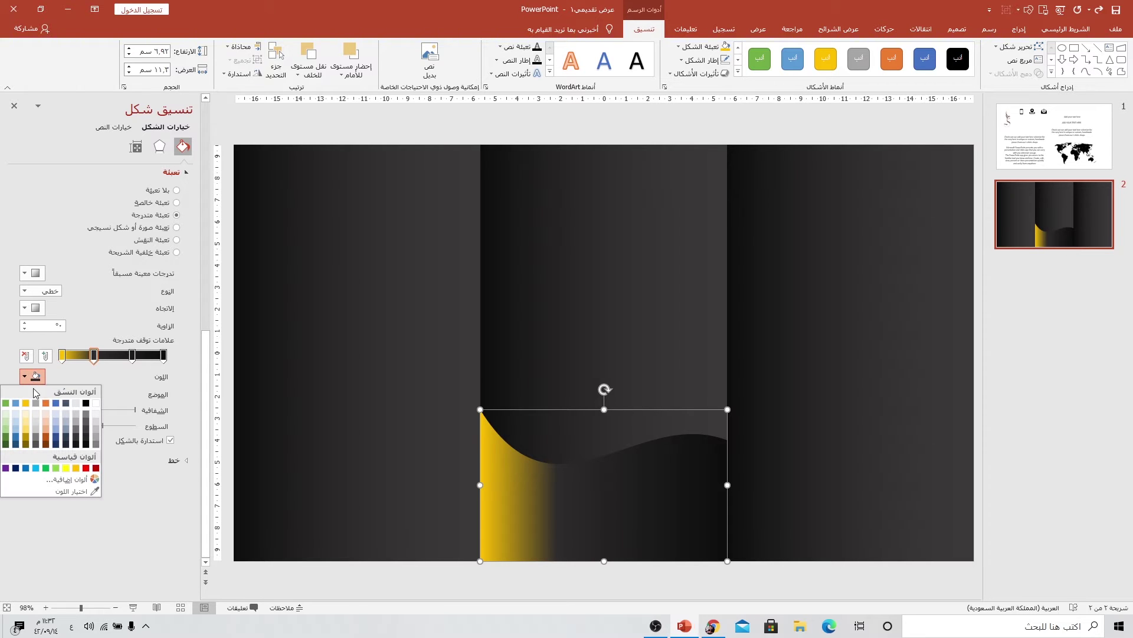
left_click(27, 429)
left_click(132, 354)
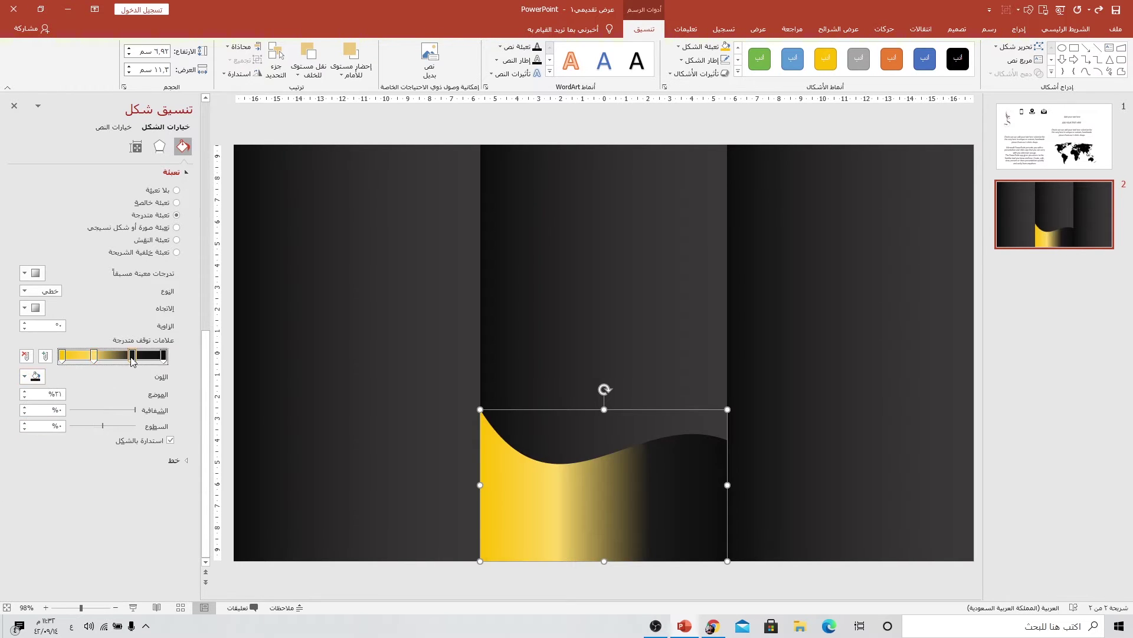
left_click(35, 376)
left_click(26, 435)
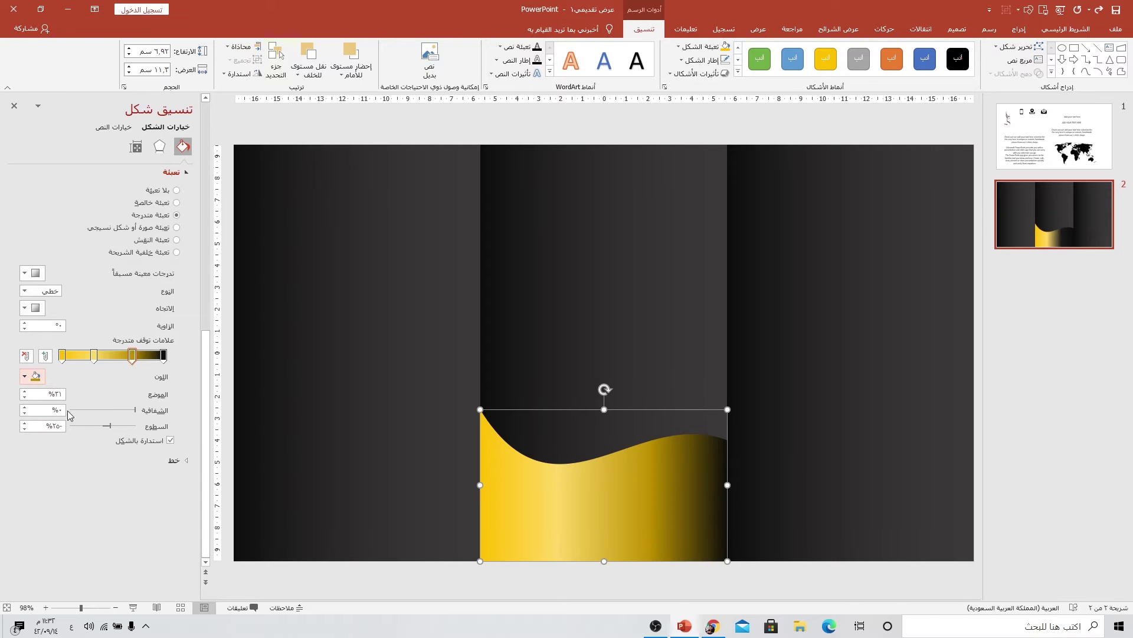
left_click(164, 355)
left_click(36, 376)
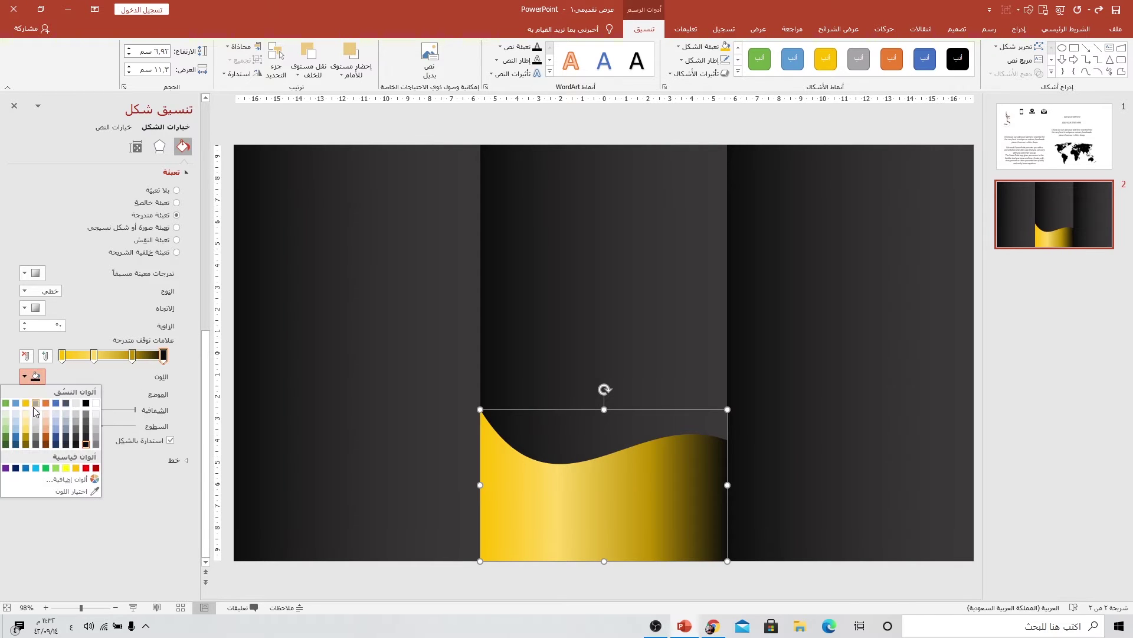
left_click(26, 443)
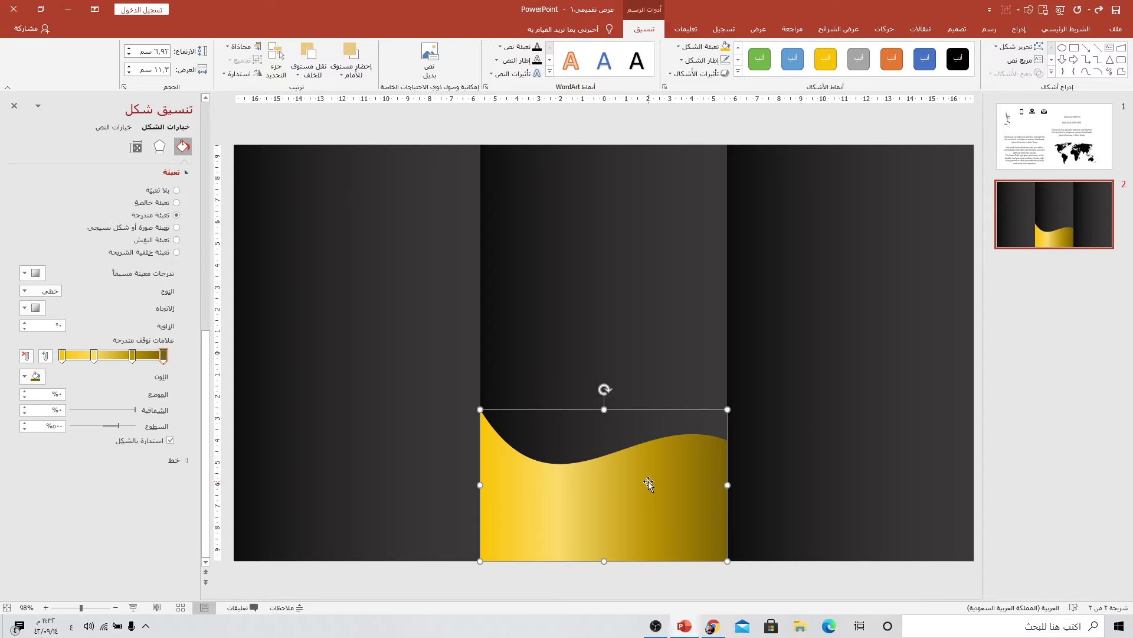
Duplicate the gold wave and apply the middle panel's dark gradient to the copy with Format Painter.
left_click_drag(649, 485, 648, 482)
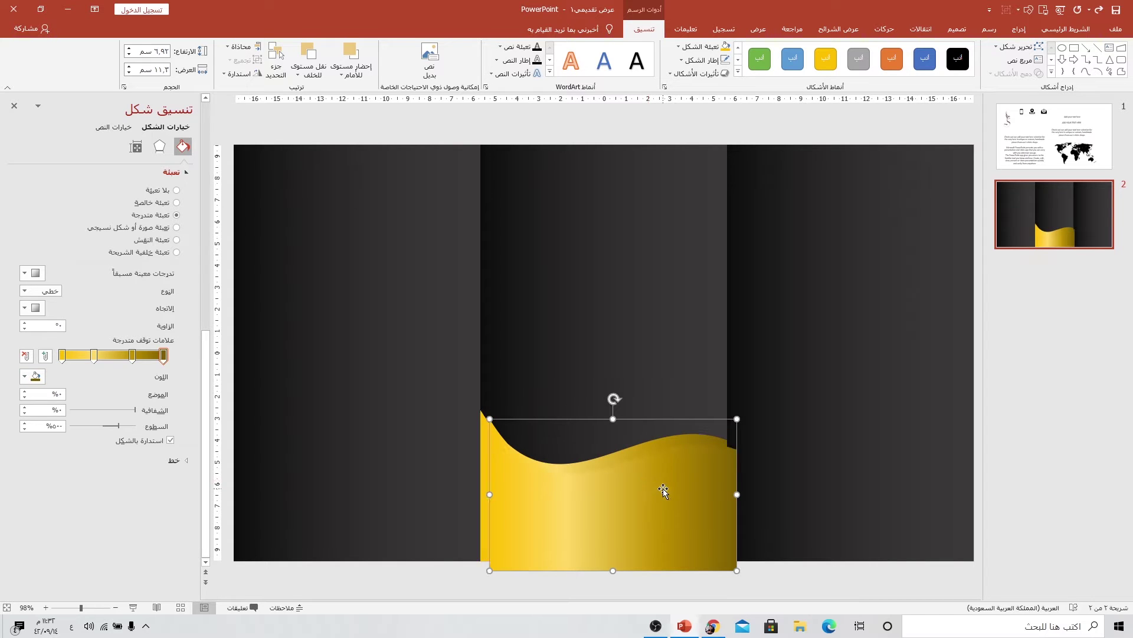
left_click(613, 251)
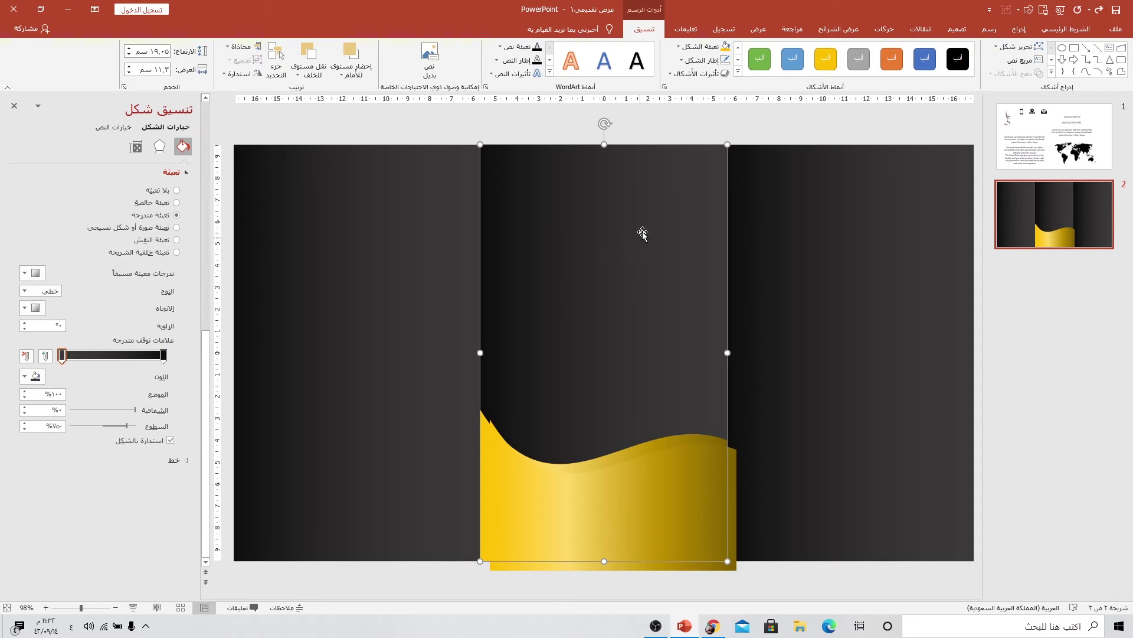
left_click(1056, 33)
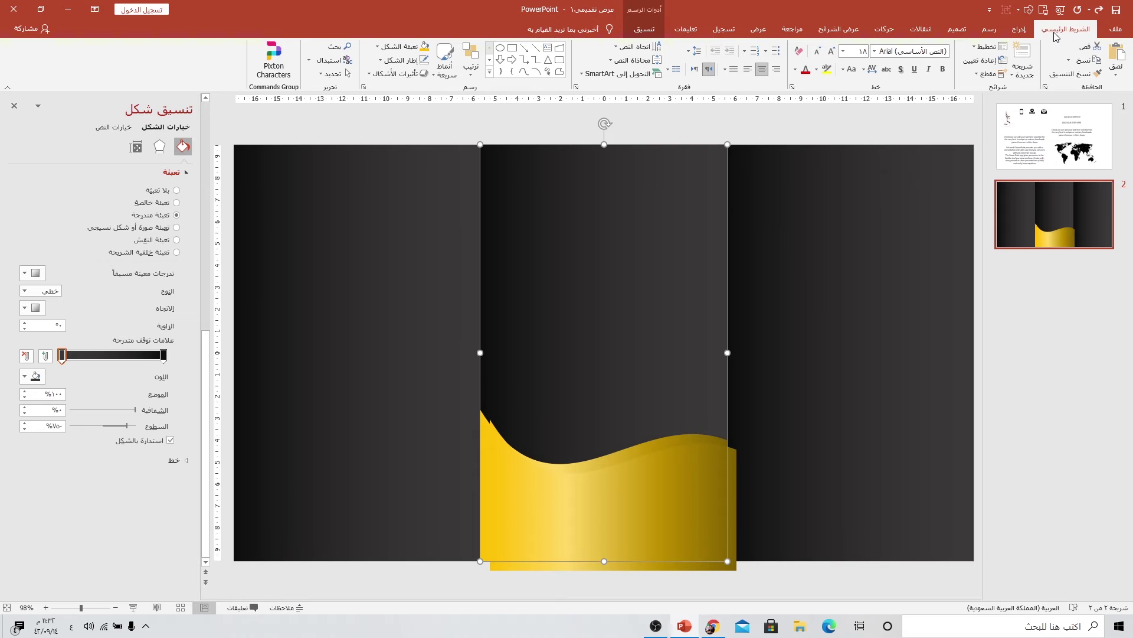
left_click(1066, 76)
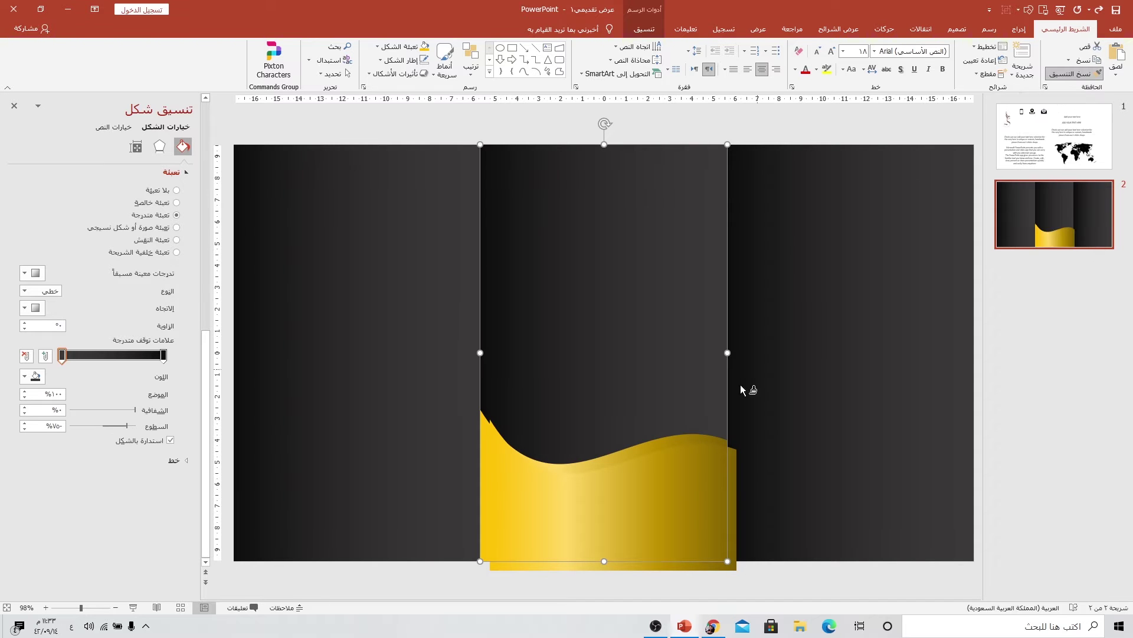
left_click(732, 501)
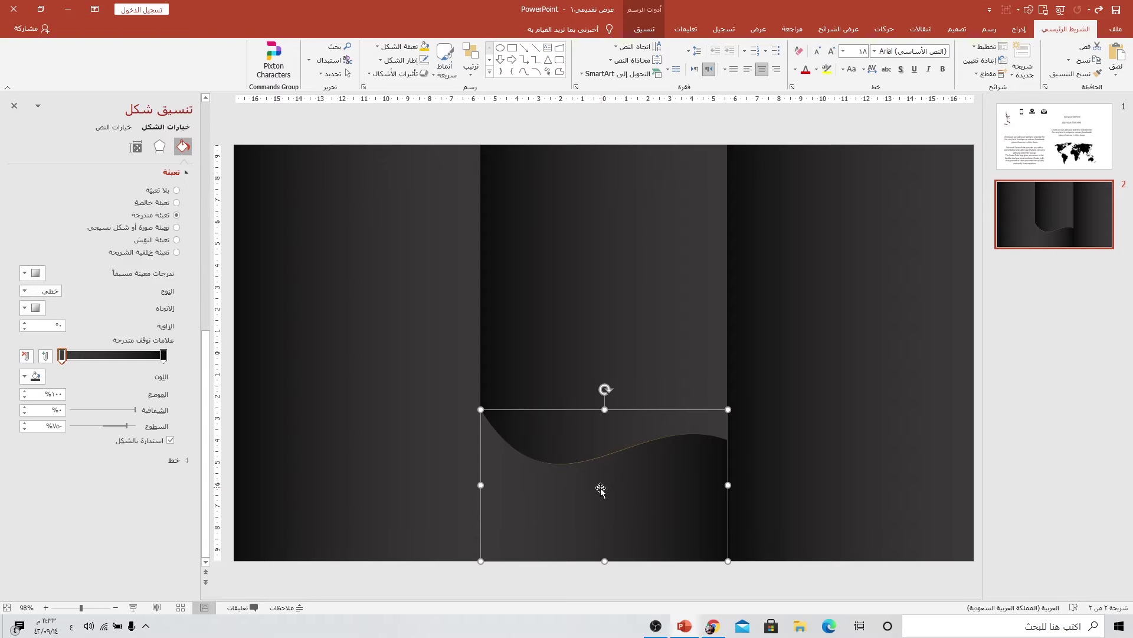
Adjust the dark wave's gradient stops and shift it up, leaving a curved gold band.
left_click(128, 355)
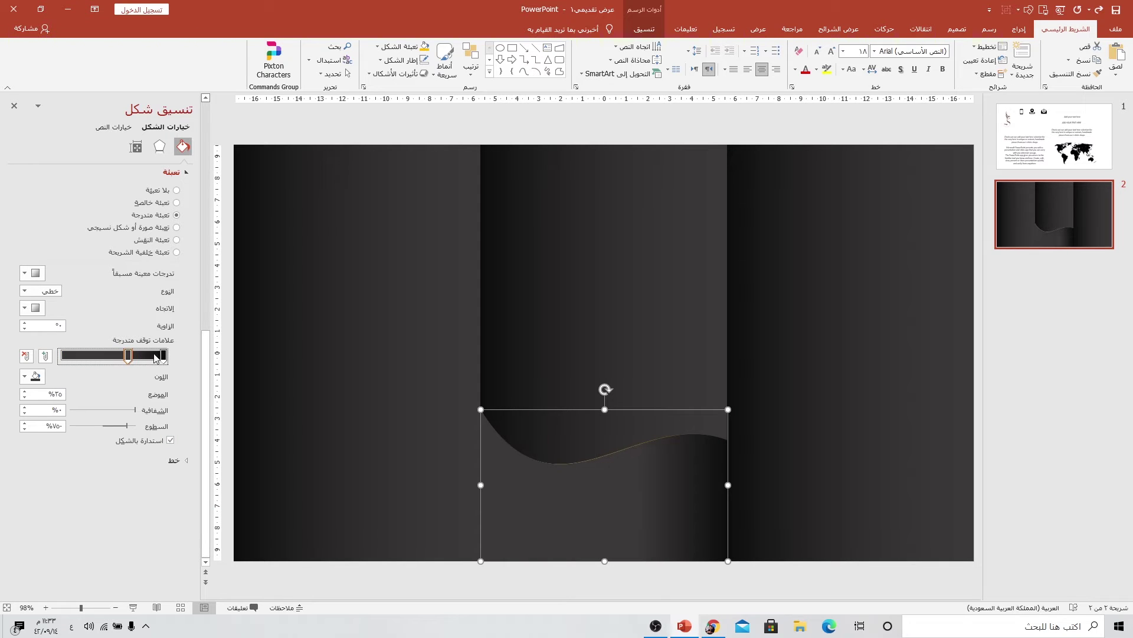
mouse_move(164, 355)
left_mouse_down()
mouse_move(62, 355)
mouse_move(160, 355)
left_mouse_up()
left_click_drag(521, 488, 521, 508)
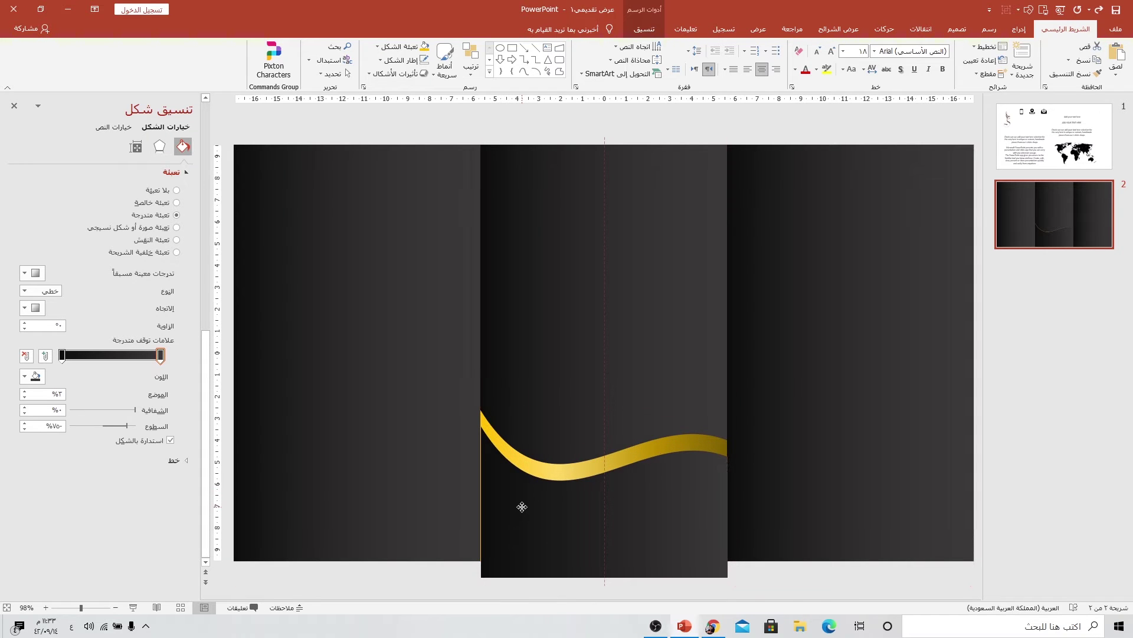
left_click_drag(605, 578, 605, 561)
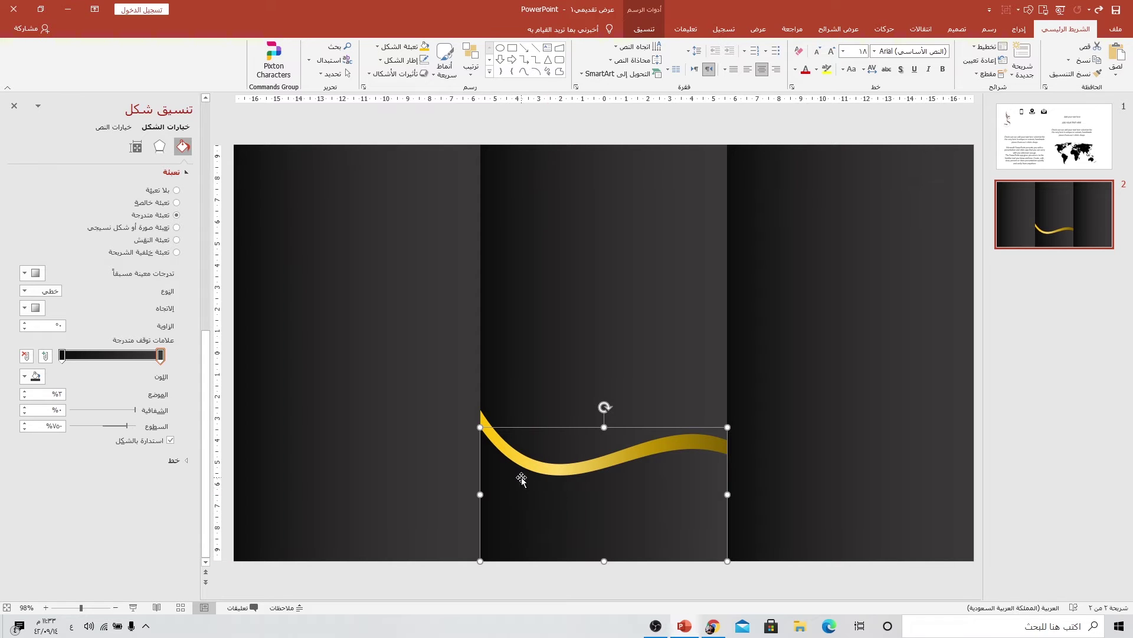
Select the gold wave together with its overlapping dark box.
left_click(387, 488)
left_click(559, 523)
left_click(519, 594)
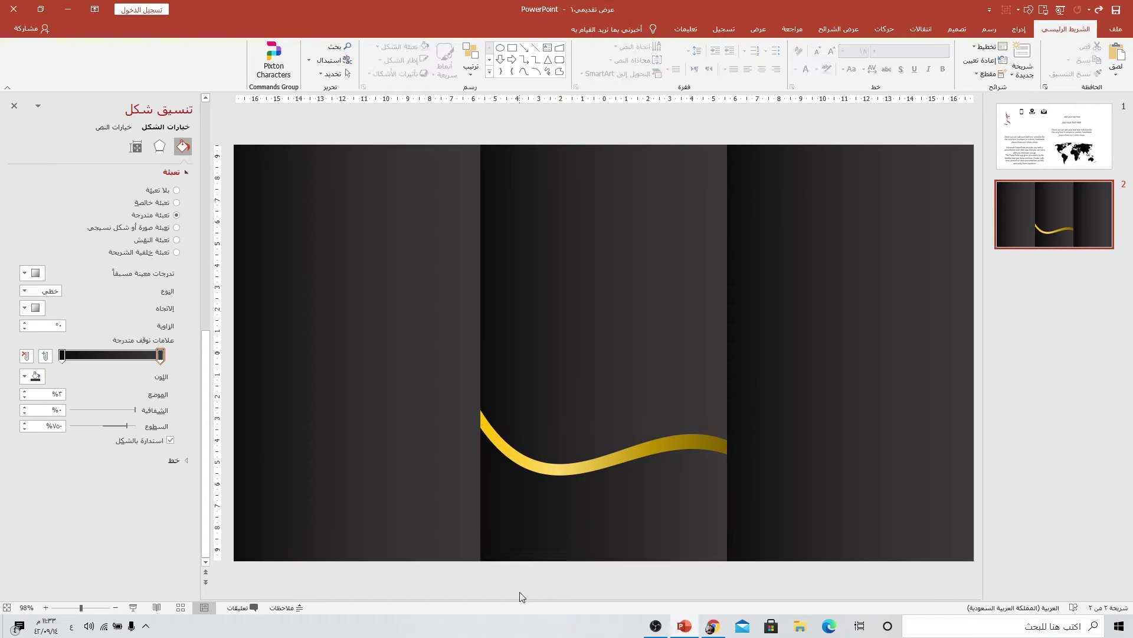
left_click(557, 484)
left_click(558, 479, "shift")
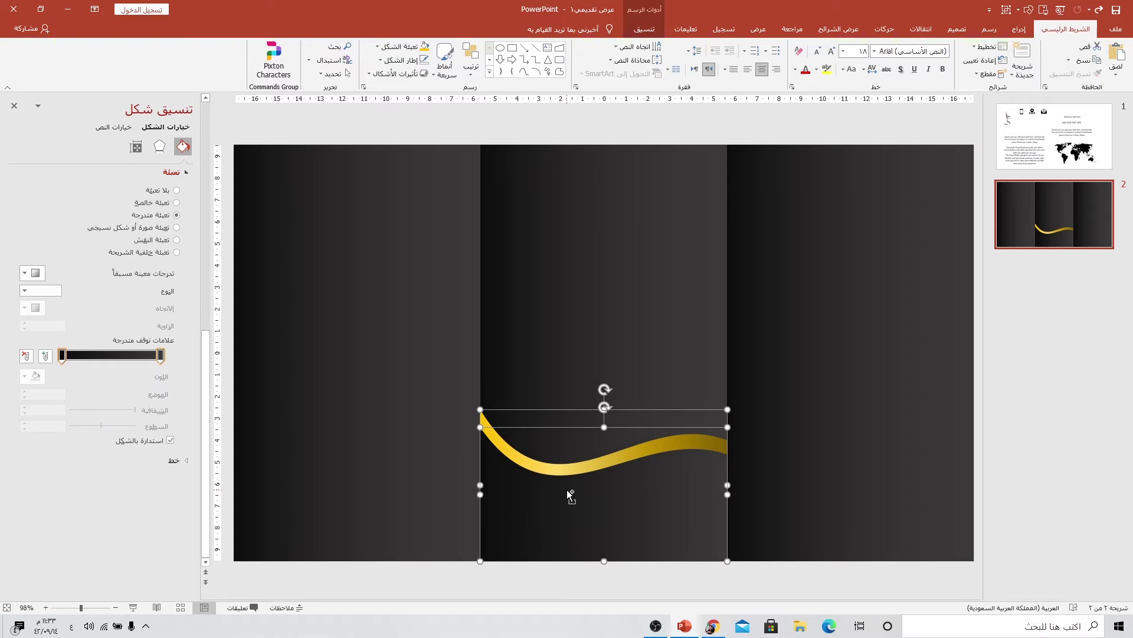
Move the wave into the right panel and add a horizontally flipped copy meeting it at the fold.
left_click_drag(568, 493, 813, 489)
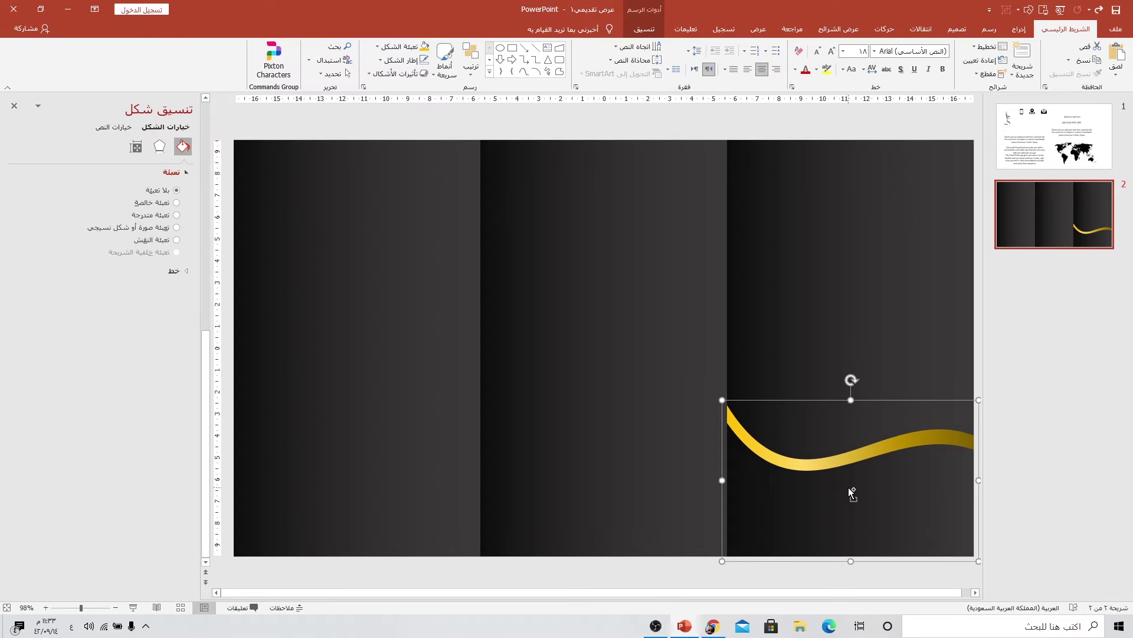
left_click_drag(796, 519, 535, 507)
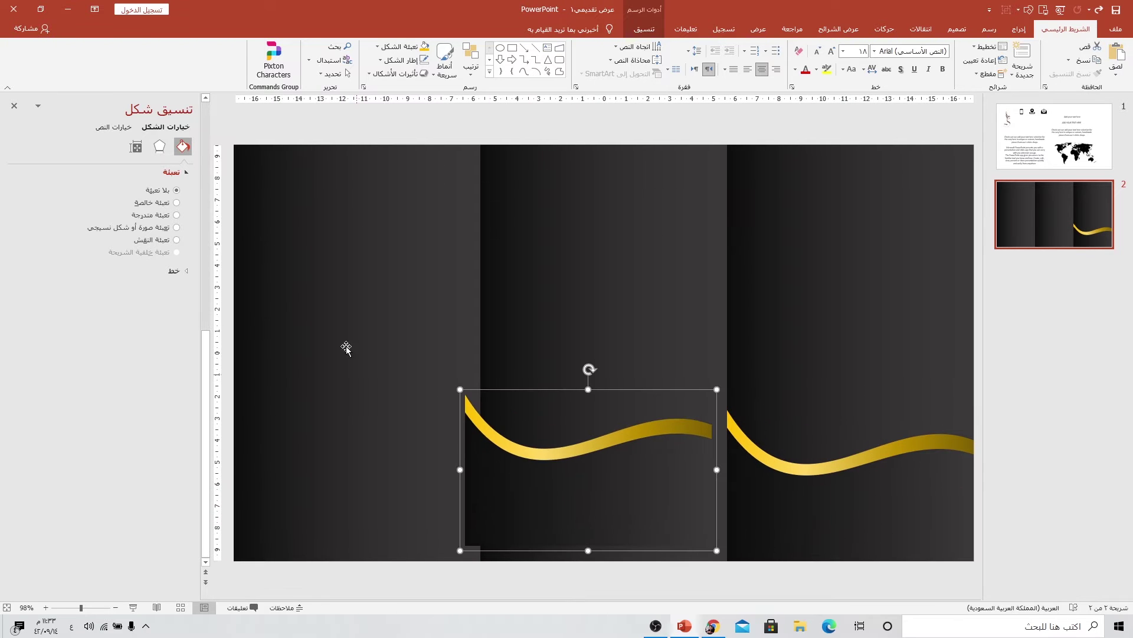
left_click(644, 29)
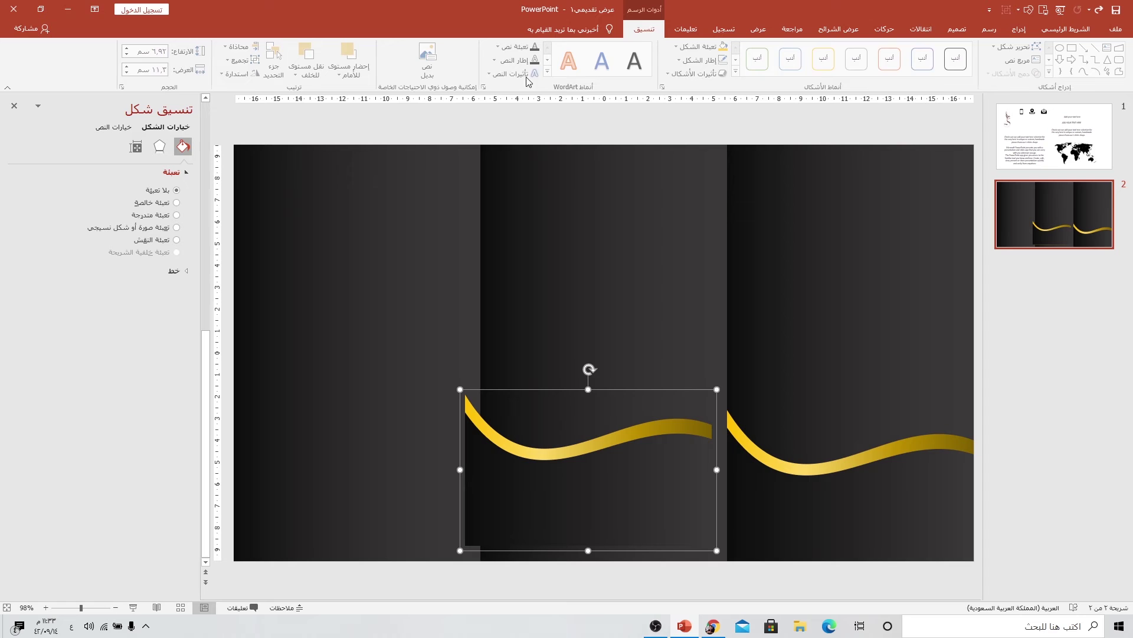
left_click(237, 74)
left_click(208, 128)
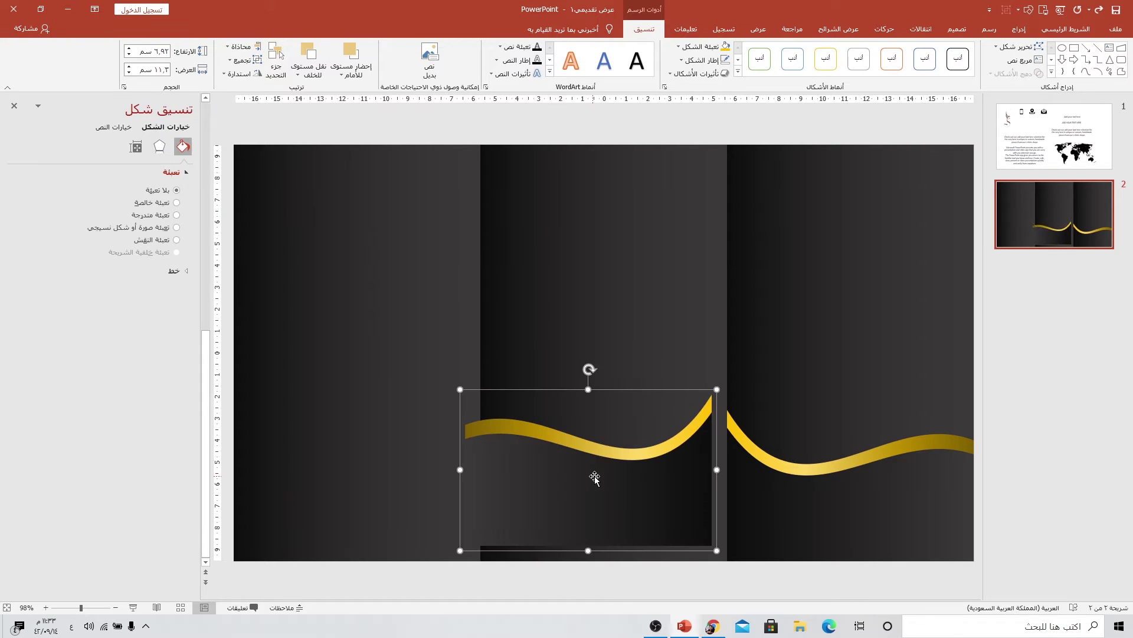
left_click_drag(595, 477, 610, 483)
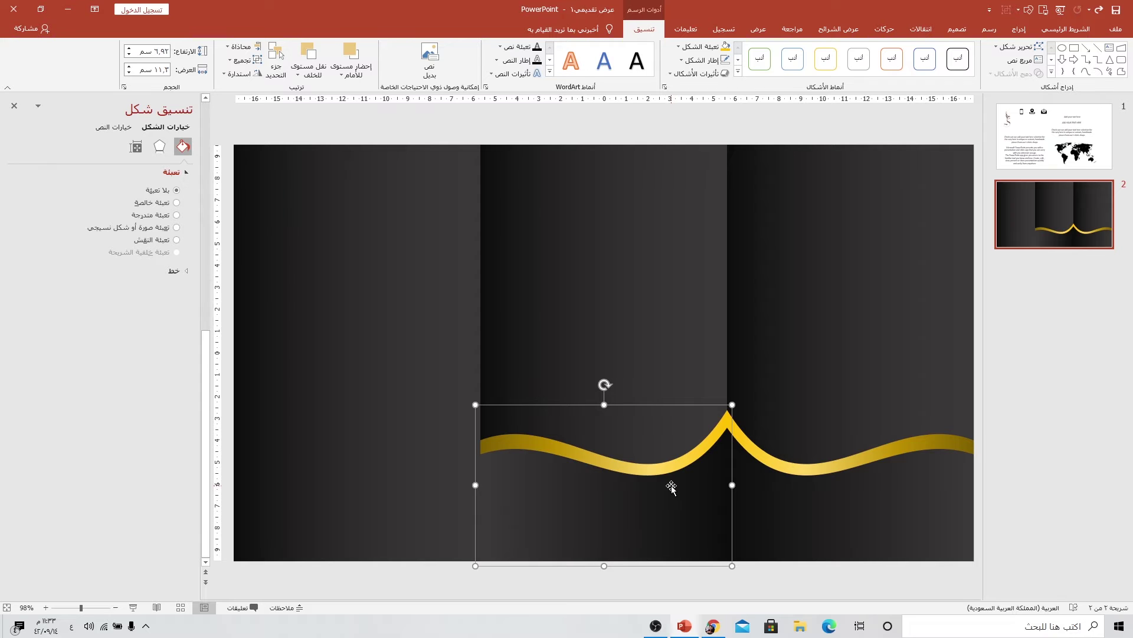
Paste another wave copy into the left panel, aligned and trimmed to the slide bottom.
key("ctrl+v")
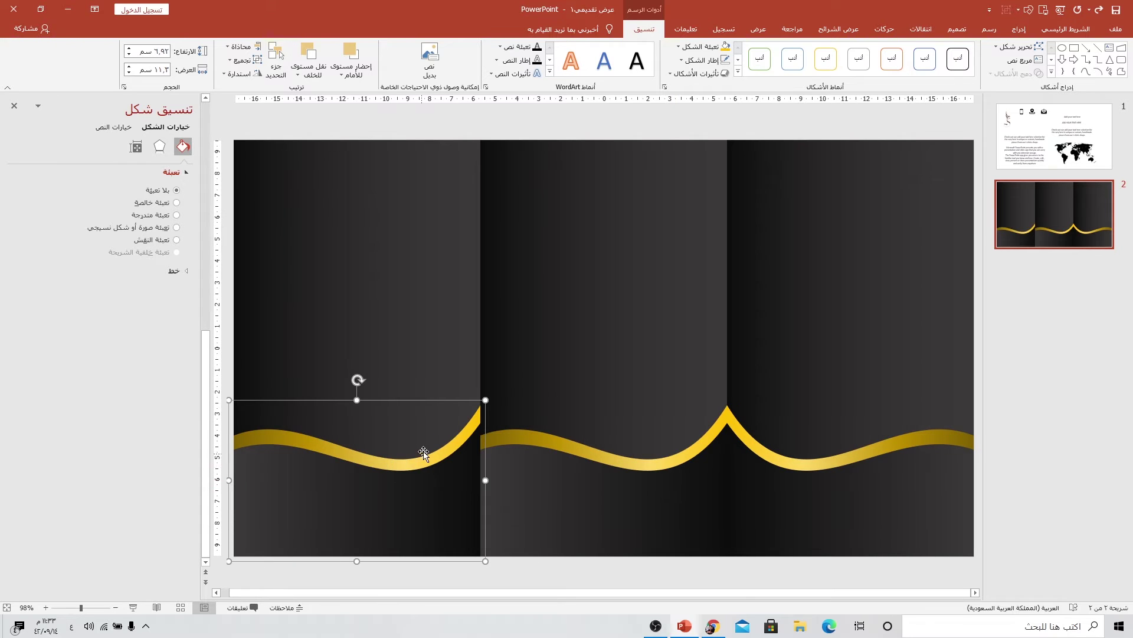
left_click_drag(440, 459, 436, 488)
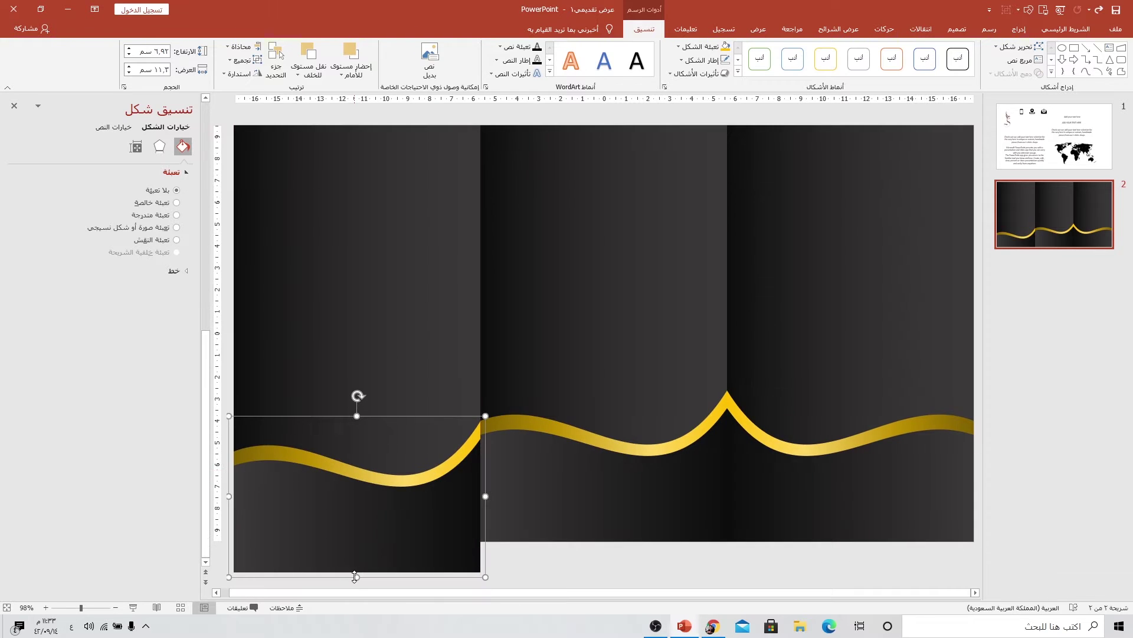
left_click_drag(355, 577, 359, 561)
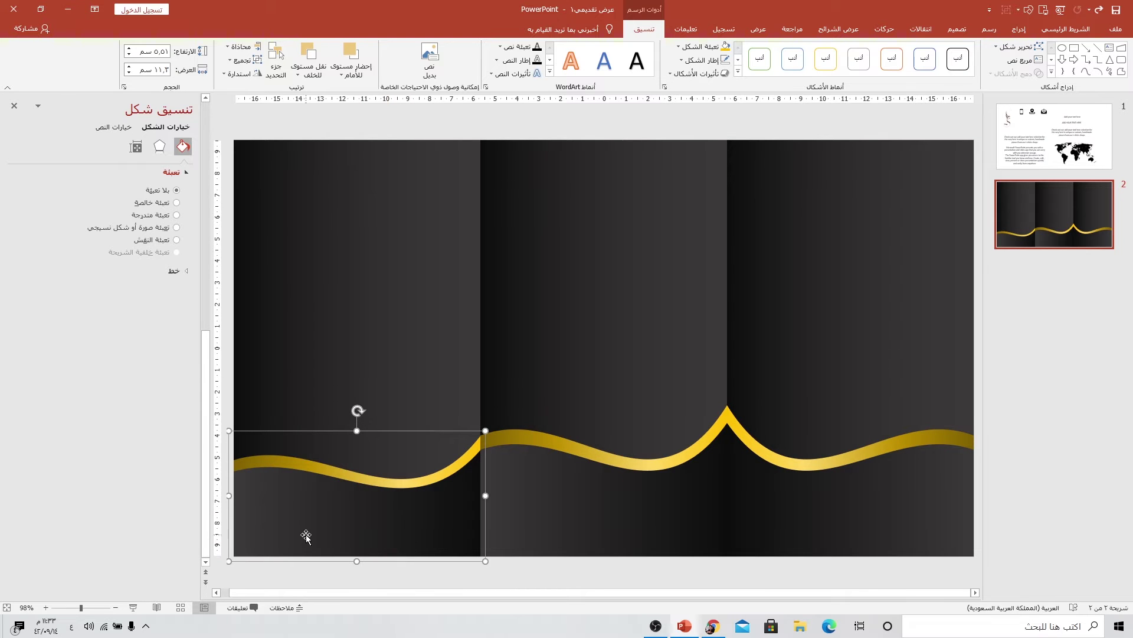
left_click(473, 576)
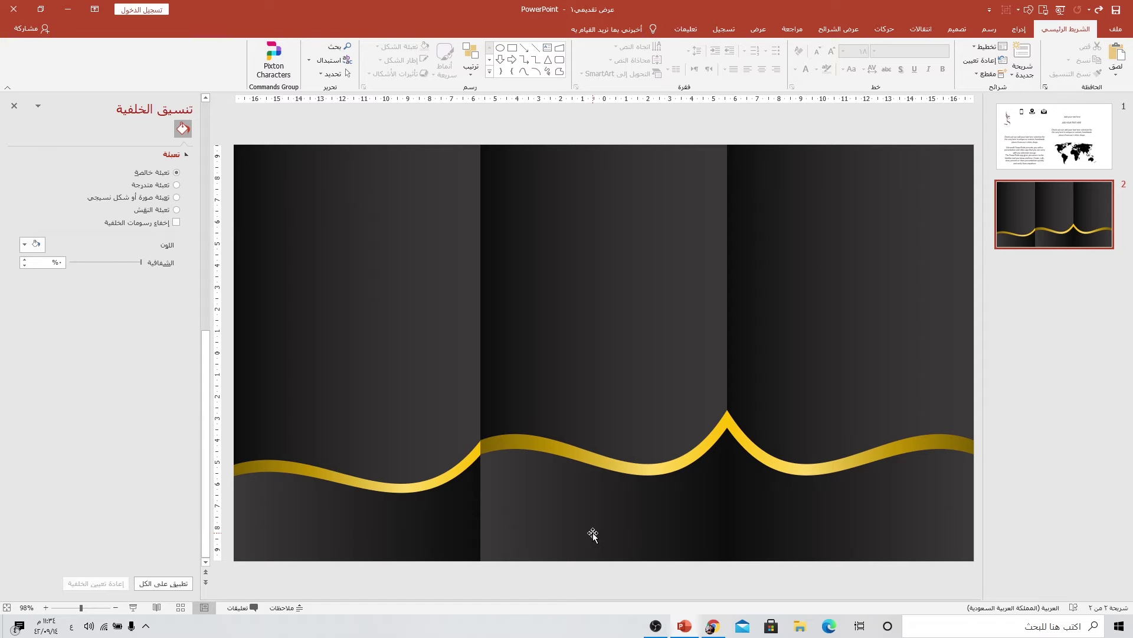
Fill the right panel rectangle with the picture file singapore-1990959_1920.jpg.
left_click(821, 241)
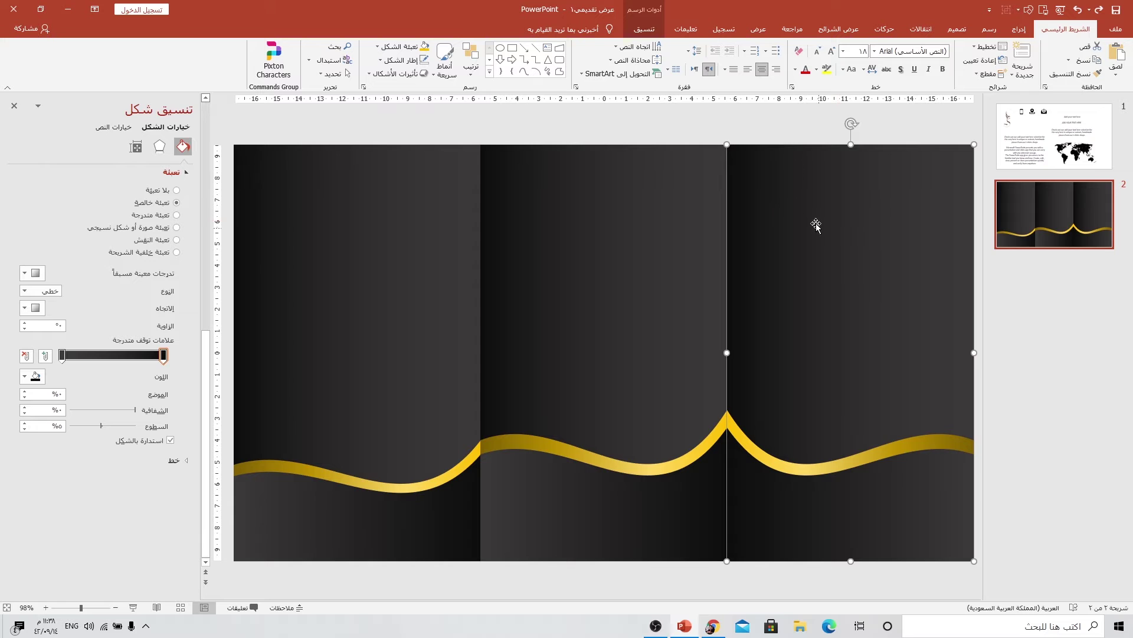
left_click(175, 227)
left_click(158, 285)
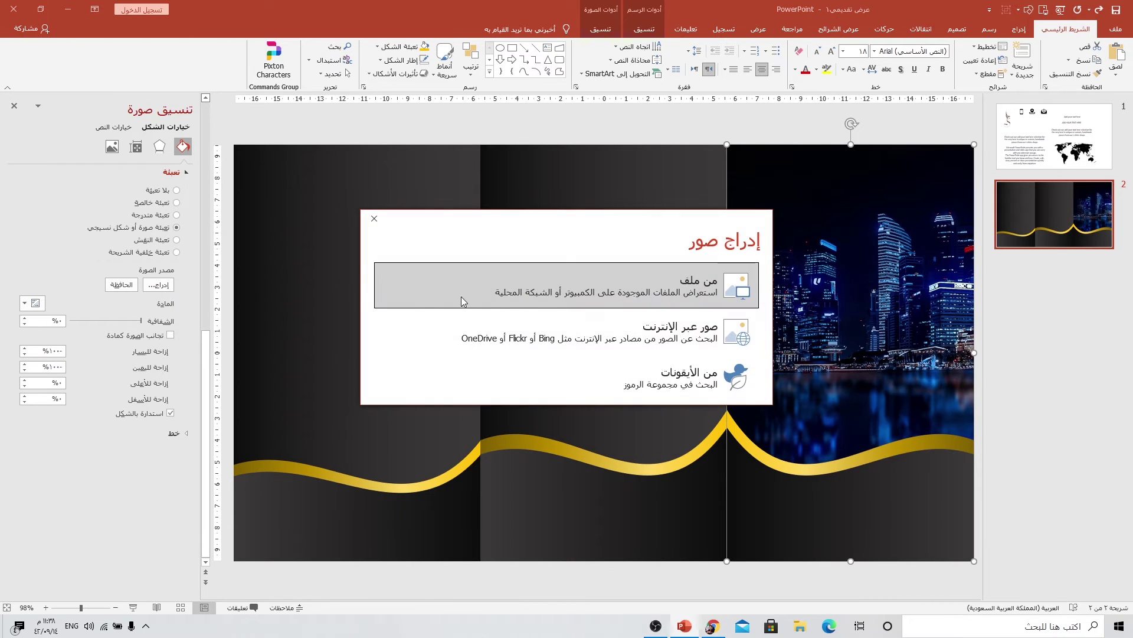
left_click(700, 288)
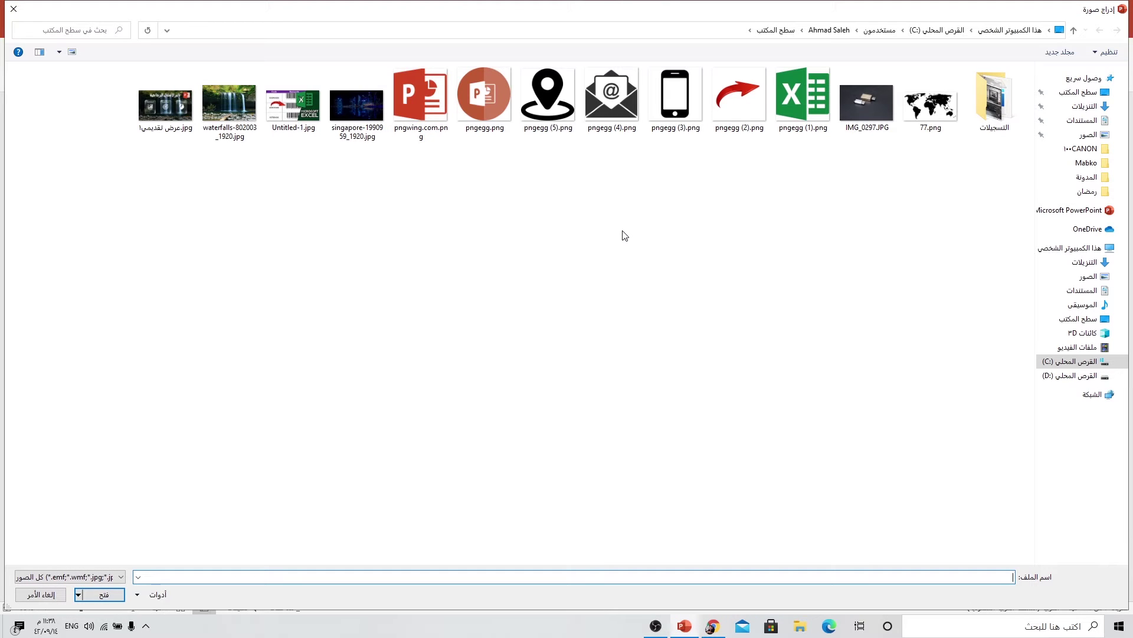
left_click(356, 107)
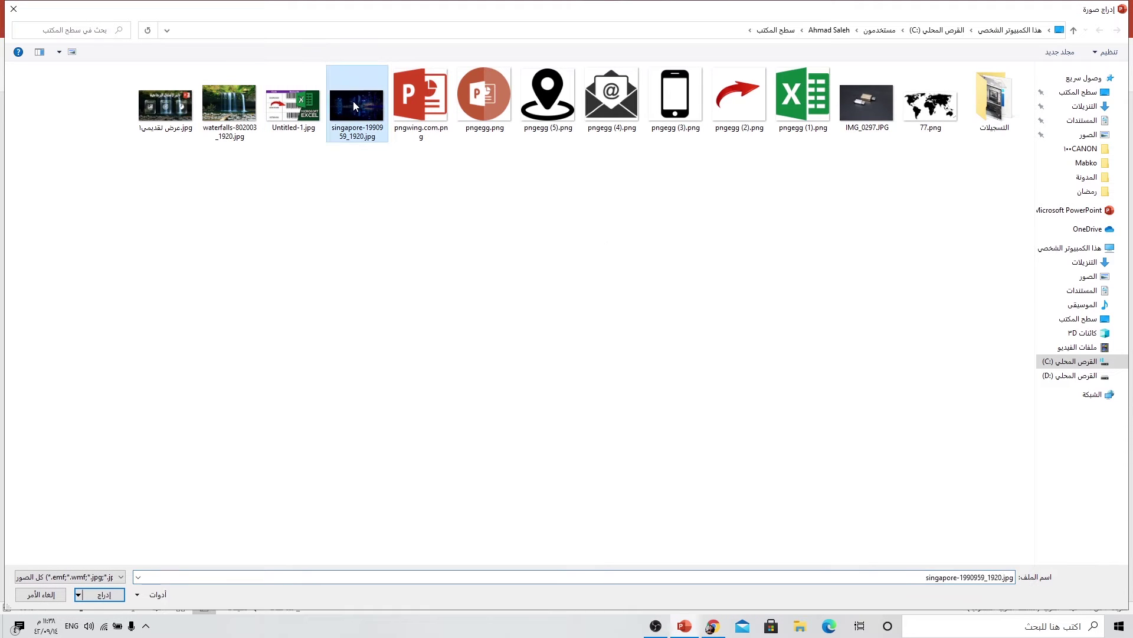
left_click(101, 595)
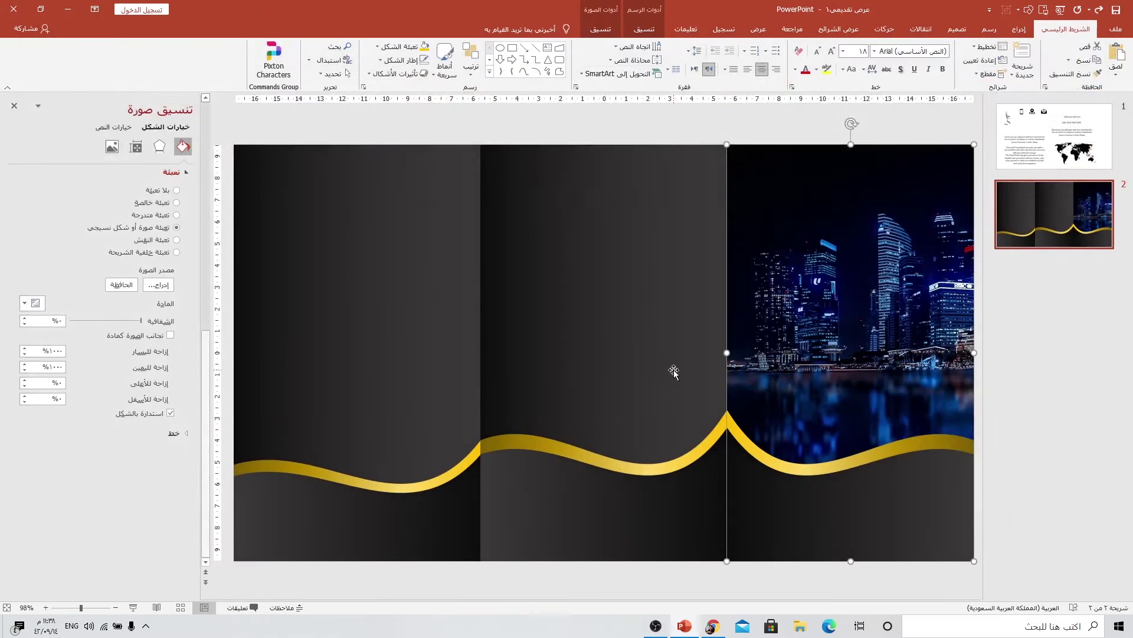
Crop the skyline photo to Fill and reposition it within the right panel.
left_click(597, 31)
left_click(118, 71)
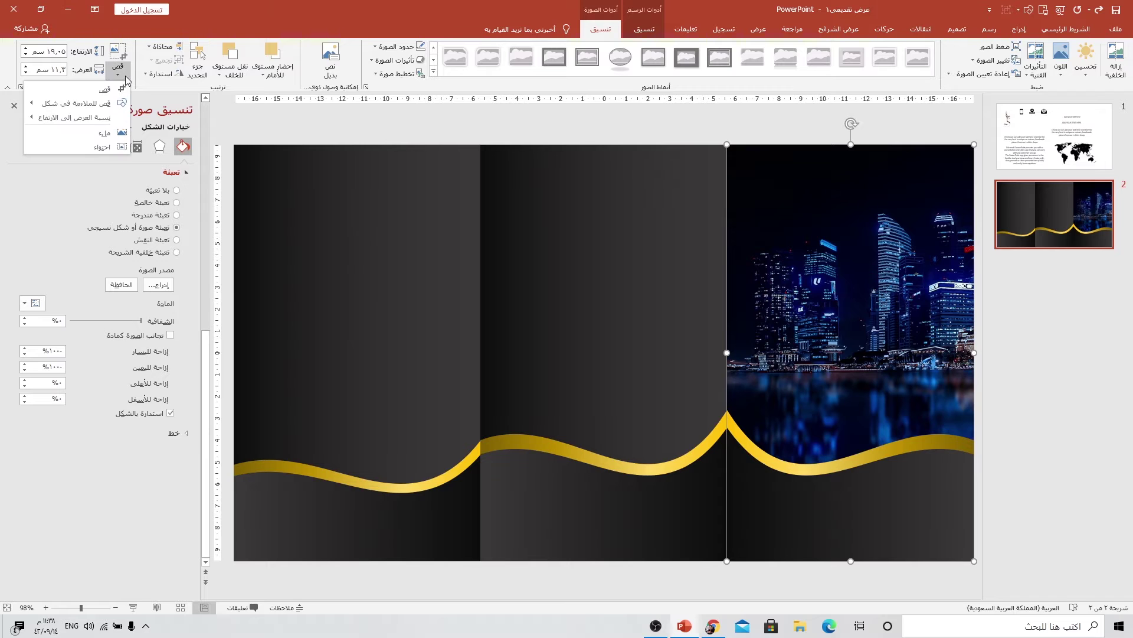
left_click(94, 134)
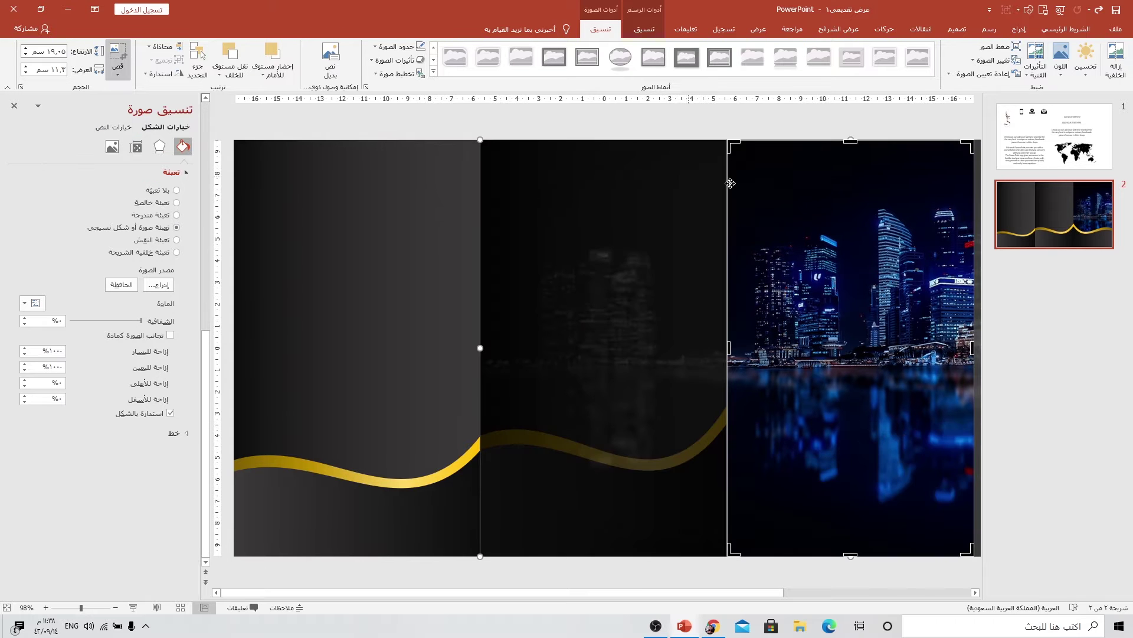
left_click_drag(801, 254, 842, 237)
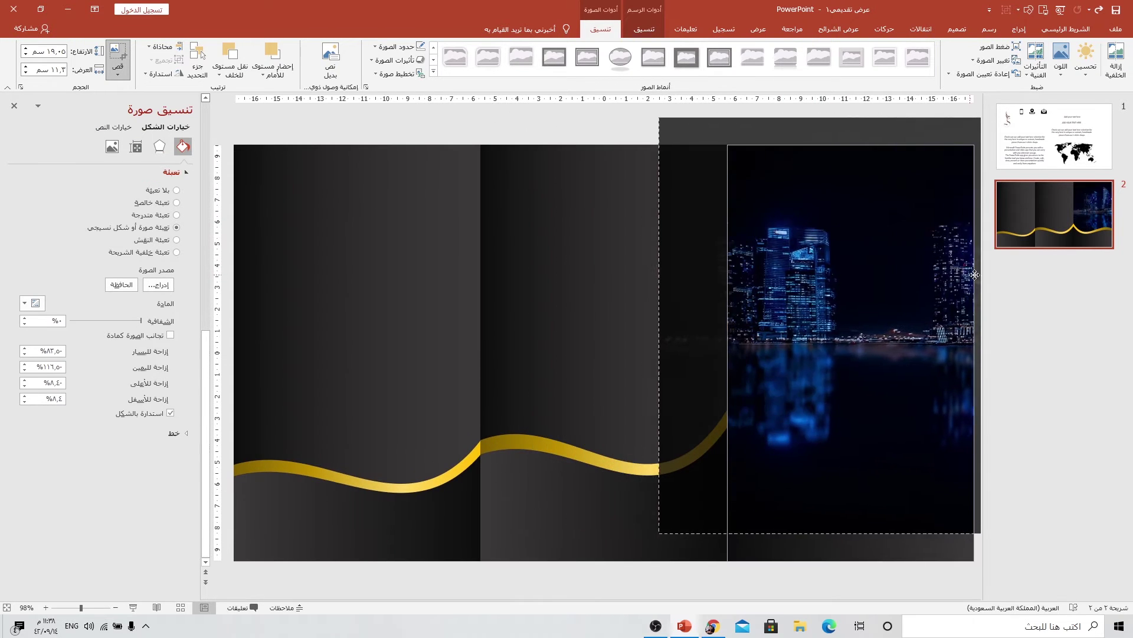
mouse_move(635, 265)
left_mouse_down()
mouse_move(829, 266)
mouse_move(614, 222)
mouse_move(567, 244)
mouse_move(587, 246)
left_mouse_up()
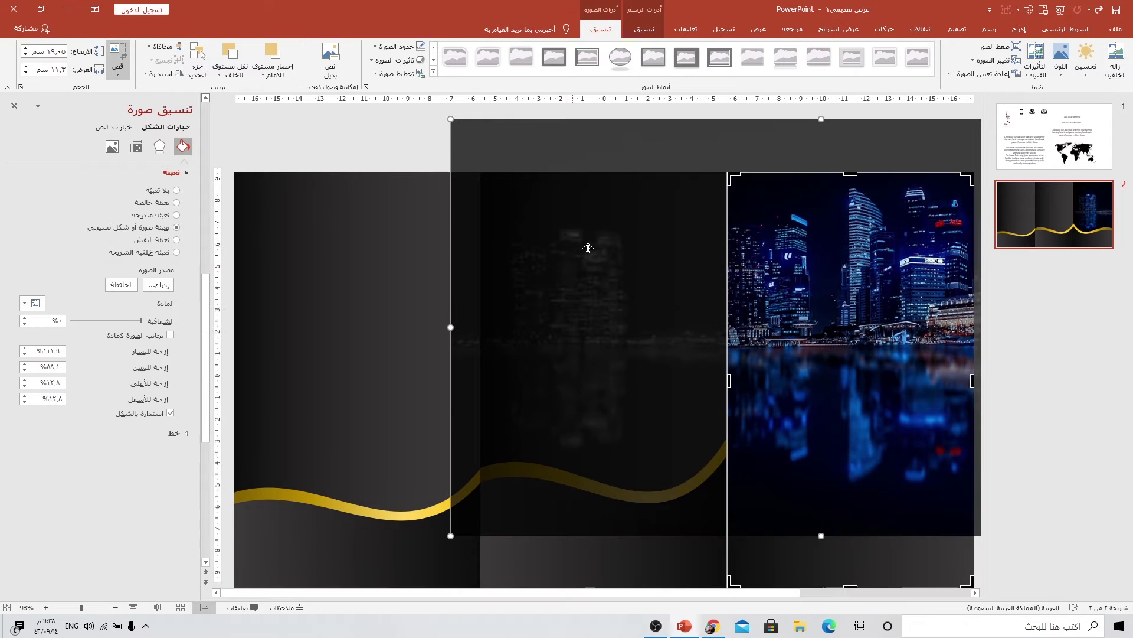
left_click(385, 143)
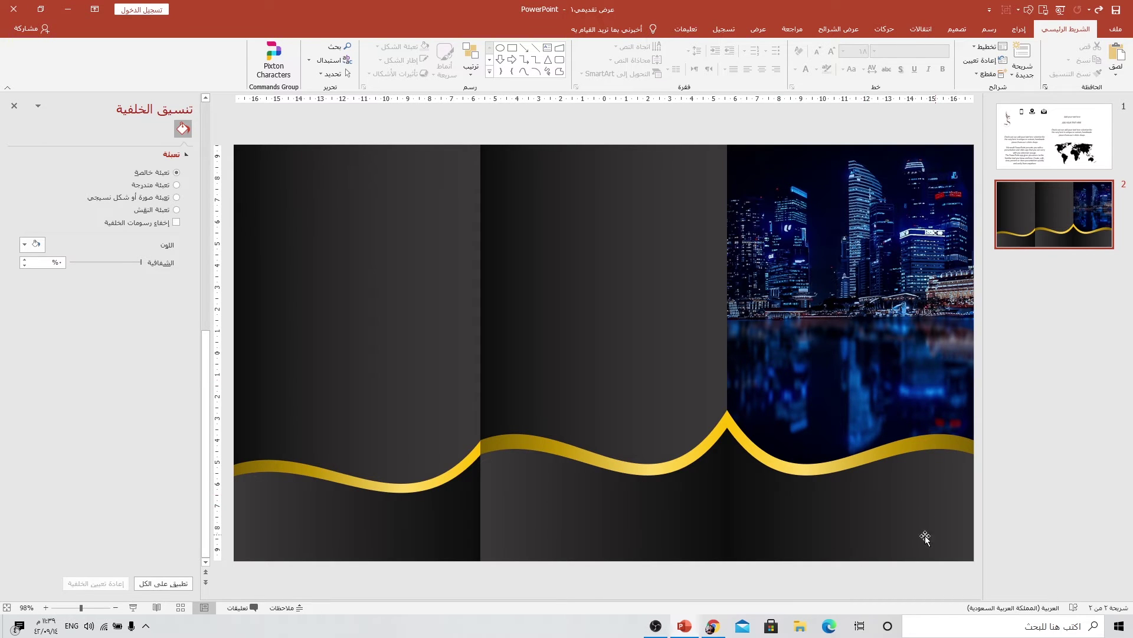
Copy the ADD YOUR TEXT HERE box from slide 1 and paste it onto slide 2.
key("Page_Up")
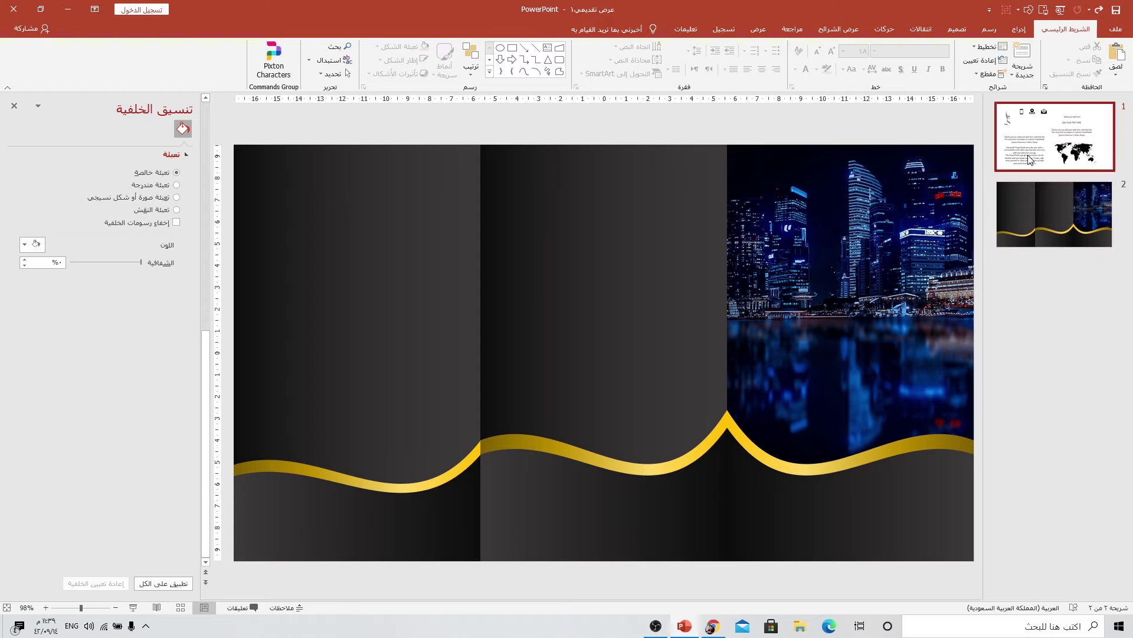
left_click(701, 265)
left_click(709, 254)
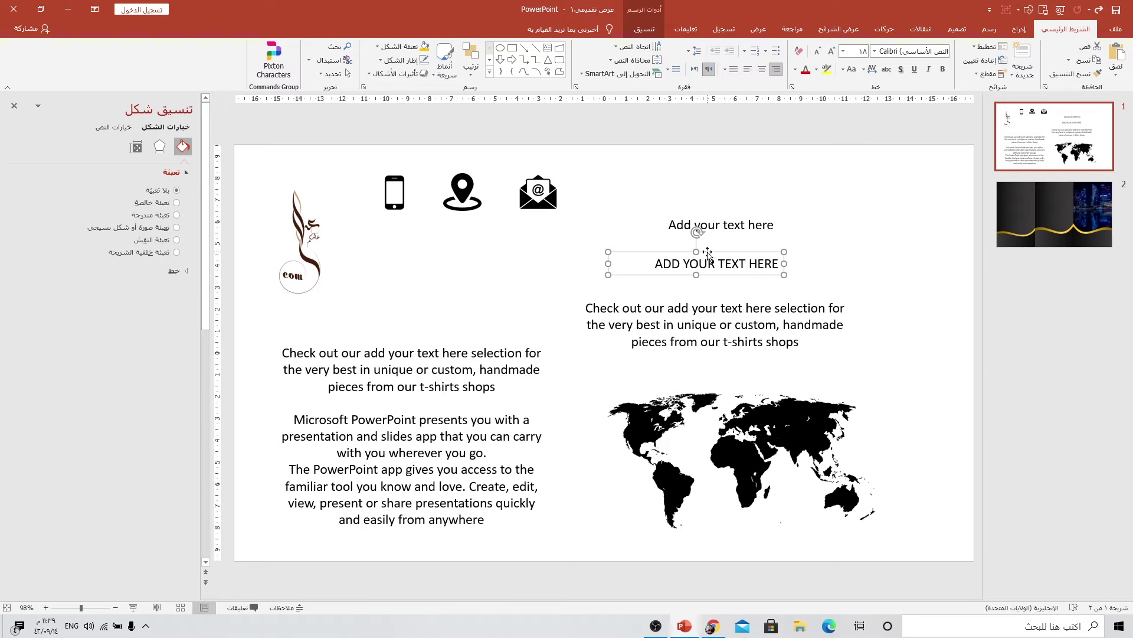
key("ctrl+c")
left_click(1081, 237)
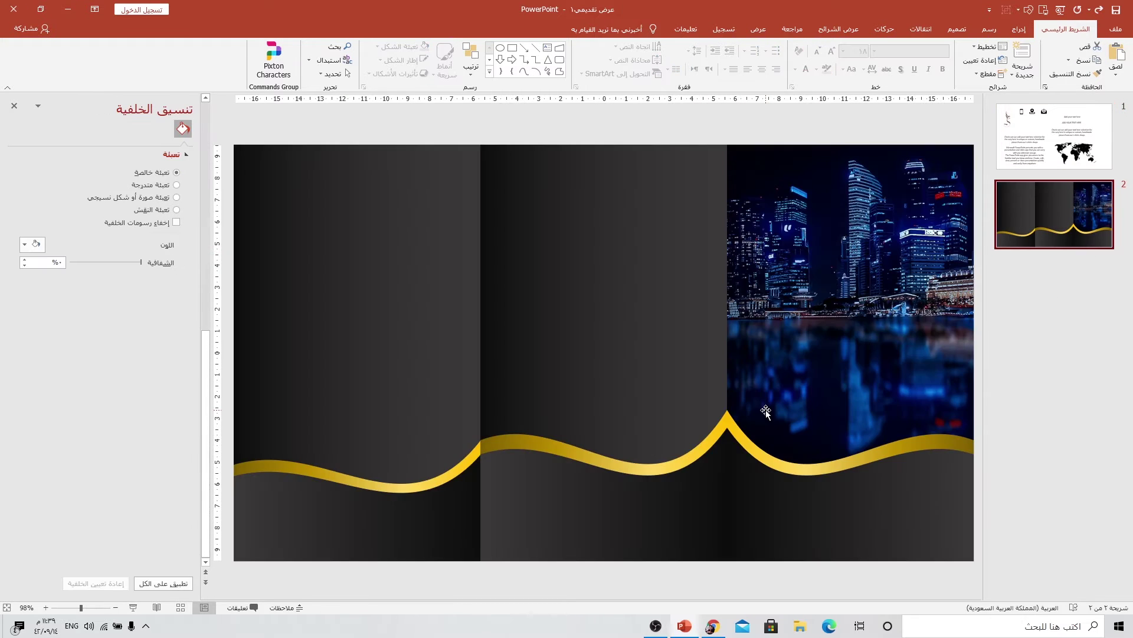
key("ctrl+v")
Move the heading box to the lower right panel and make its text bold gold.
left_click_drag(704, 254, 848, 484)
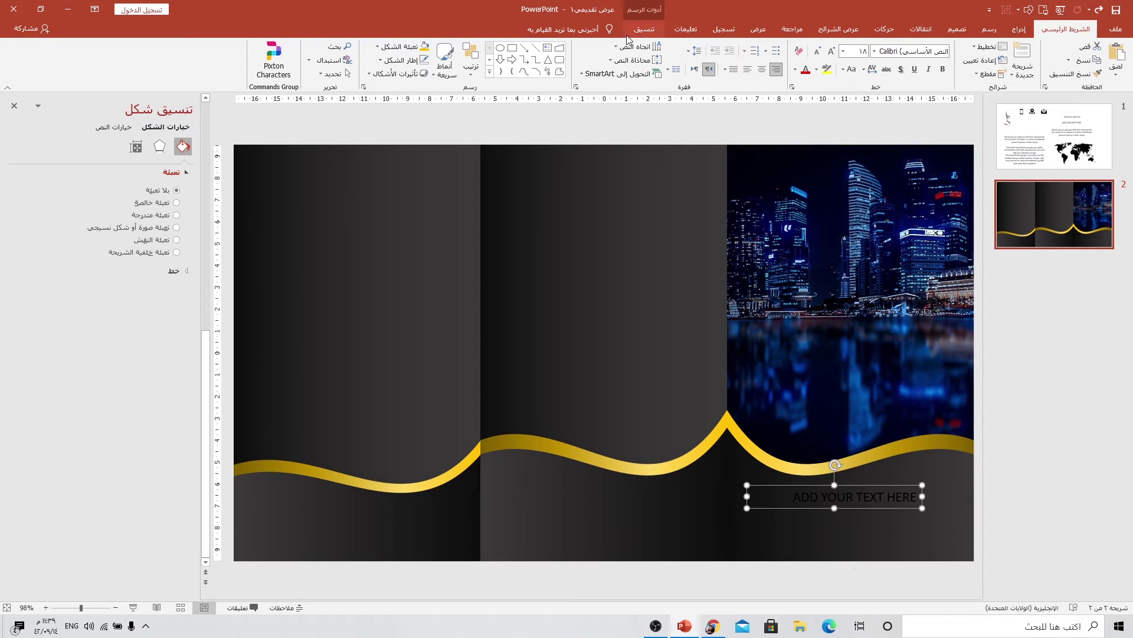
left_click(644, 29)
left_click(500, 47)
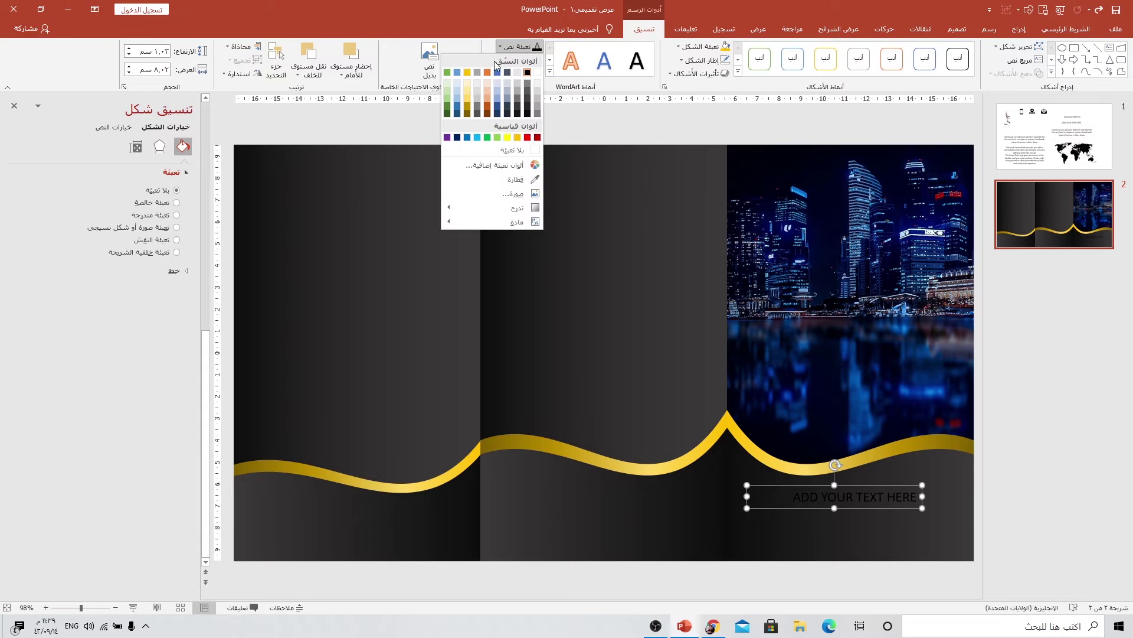
left_click(468, 73)
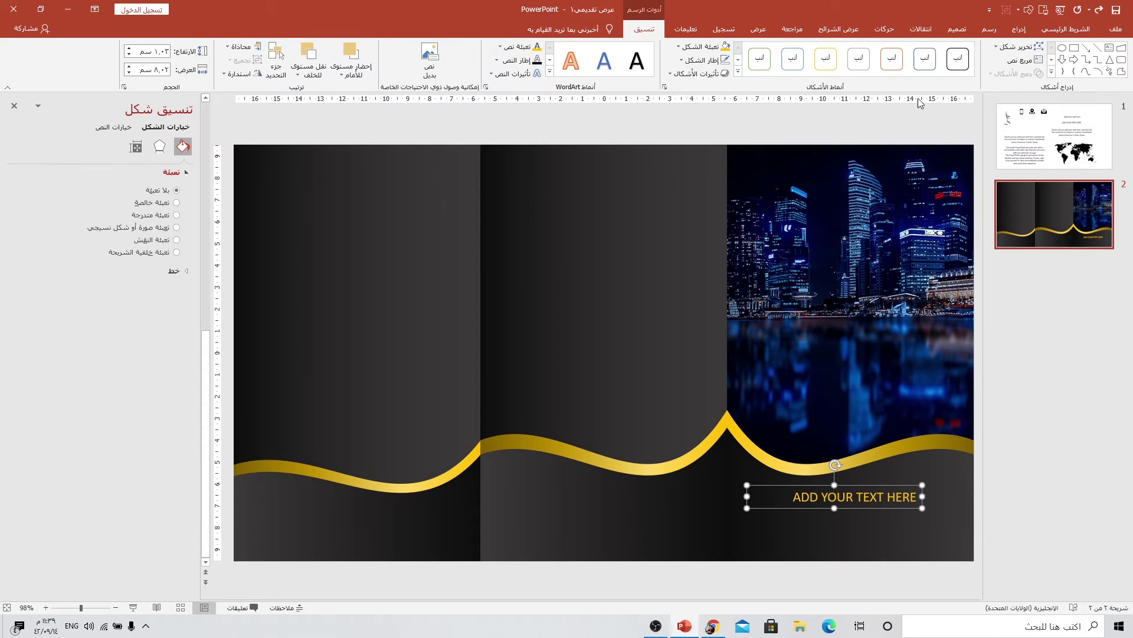
left_click(1056, 29)
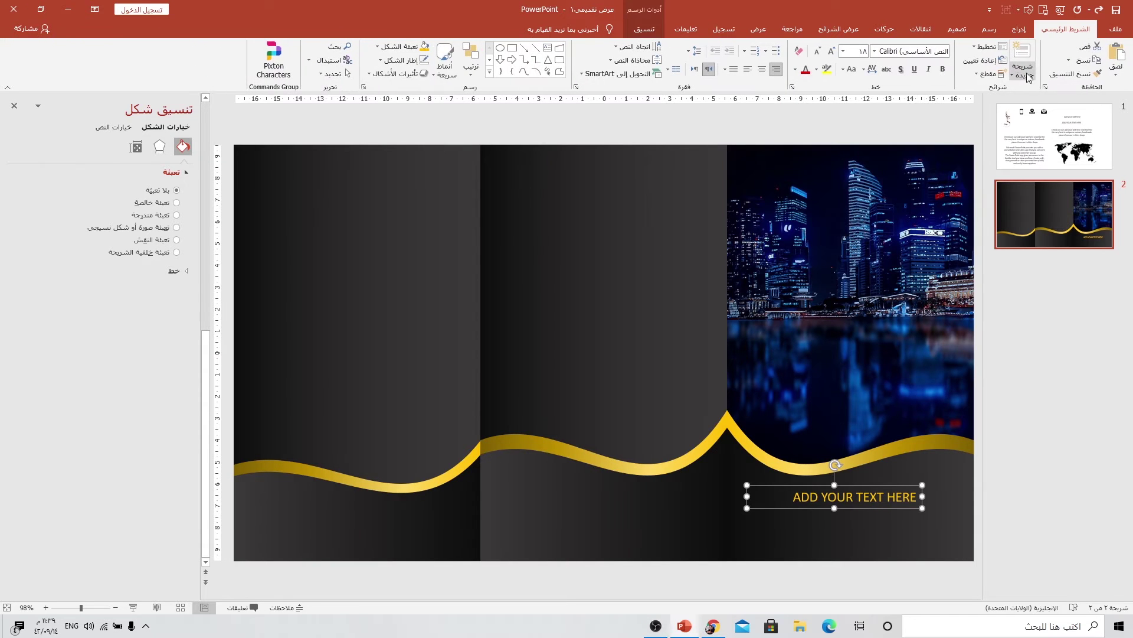
left_click(944, 70)
Centre the heading at 24 pt, widen it to fit one line, and return to slide 1.
left_click(762, 69)
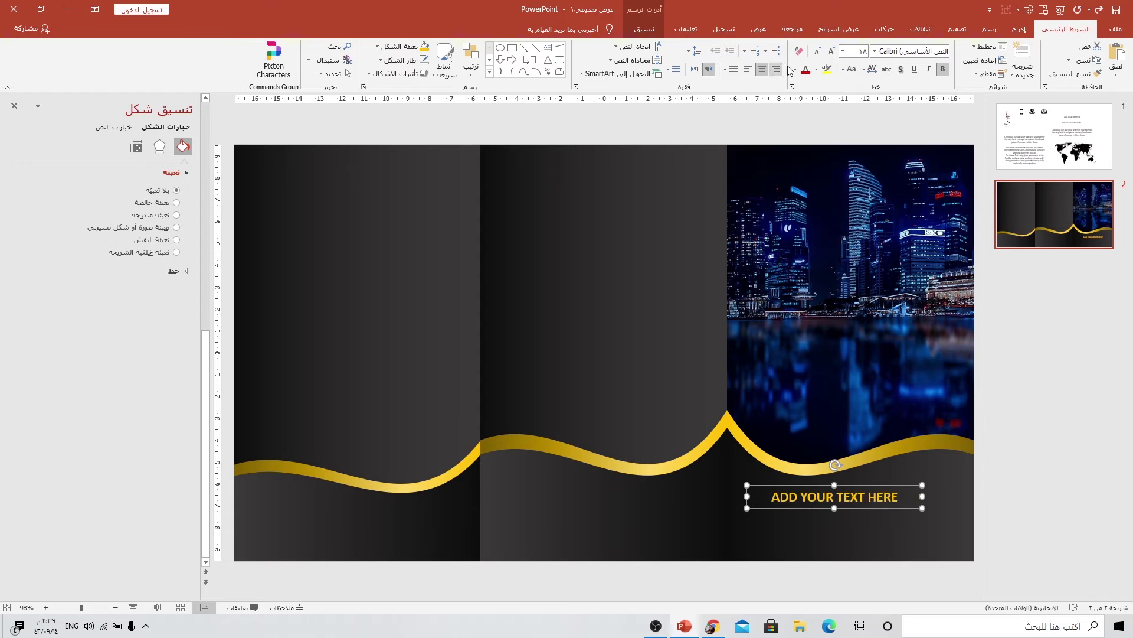
left_click(833, 52)
left_click(832, 52)
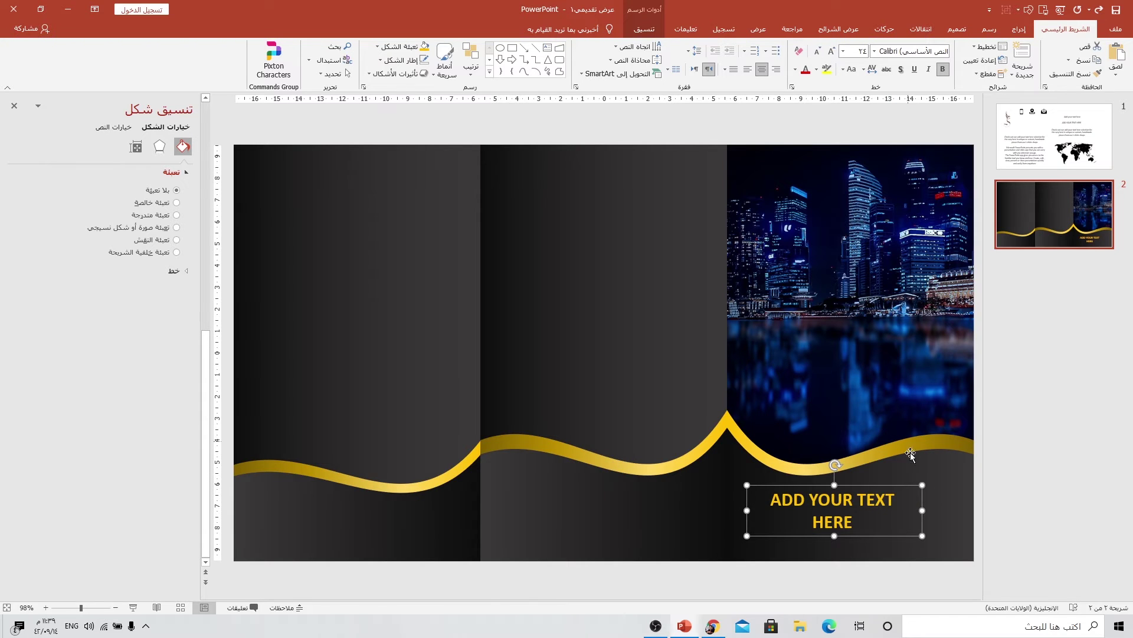
mouse_move(922, 509)
left_mouse_down()
mouse_move(961, 509)
mouse_move(928, 480)
left_mouse_up()
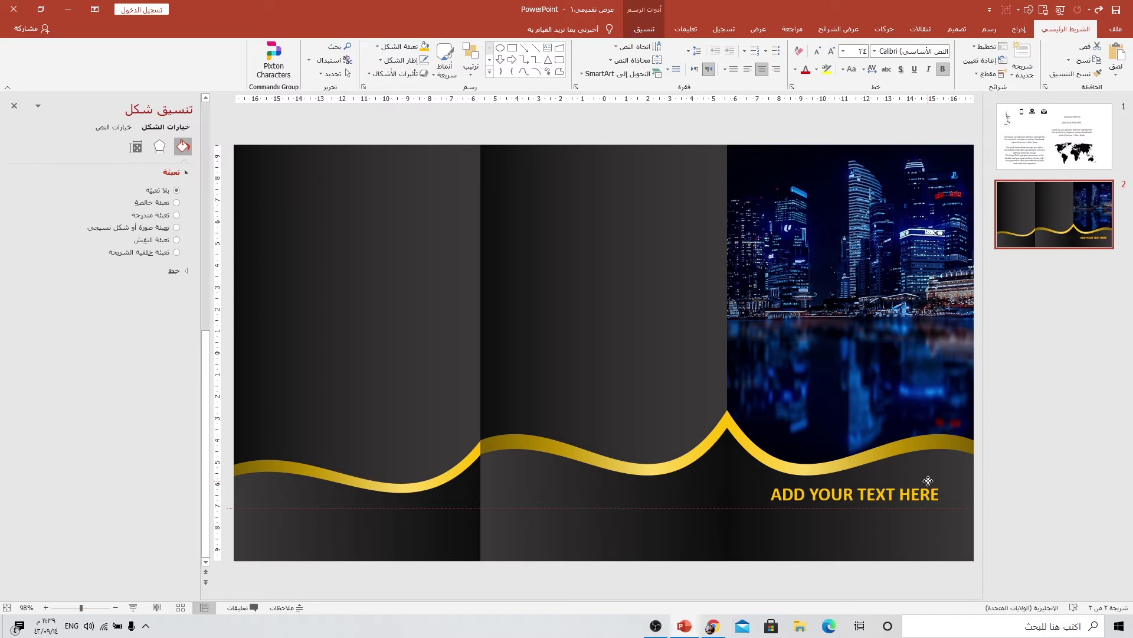
left_click(1050, 121)
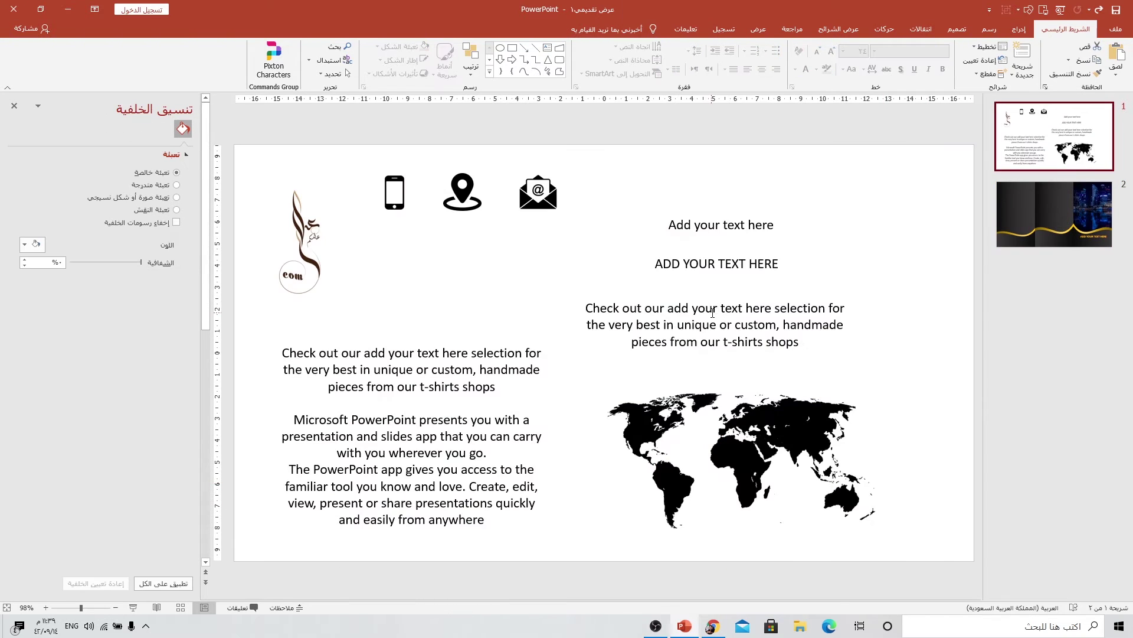
Copy slide 1's right paragraph box and paste it onto slide 2.
left_click(713, 313)
left_click(747, 298)
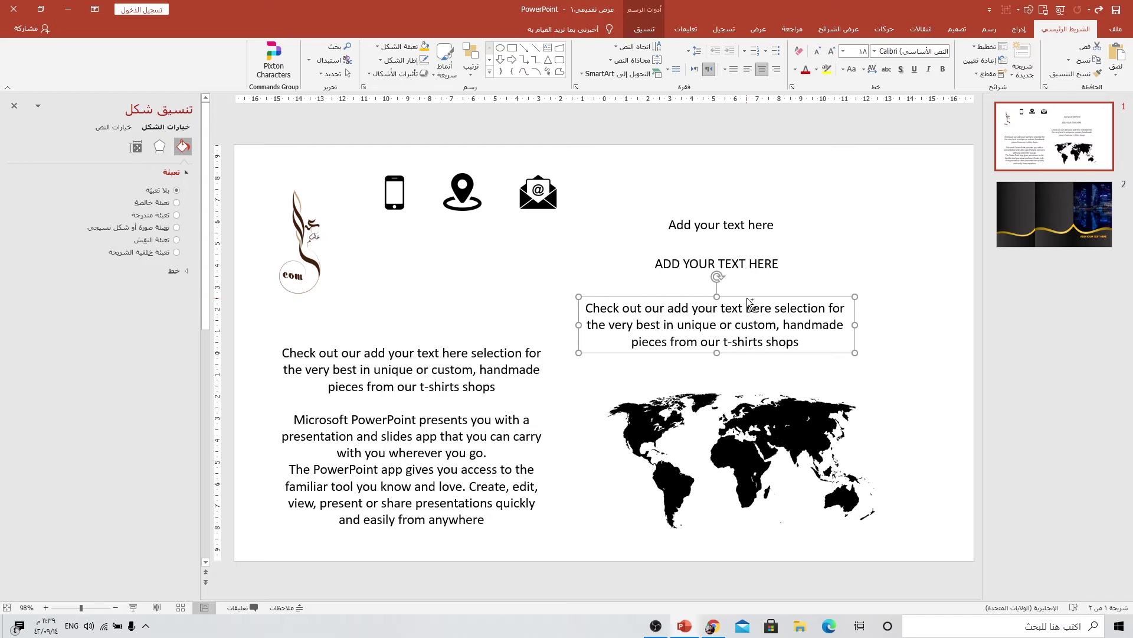
left_click(1054, 213)
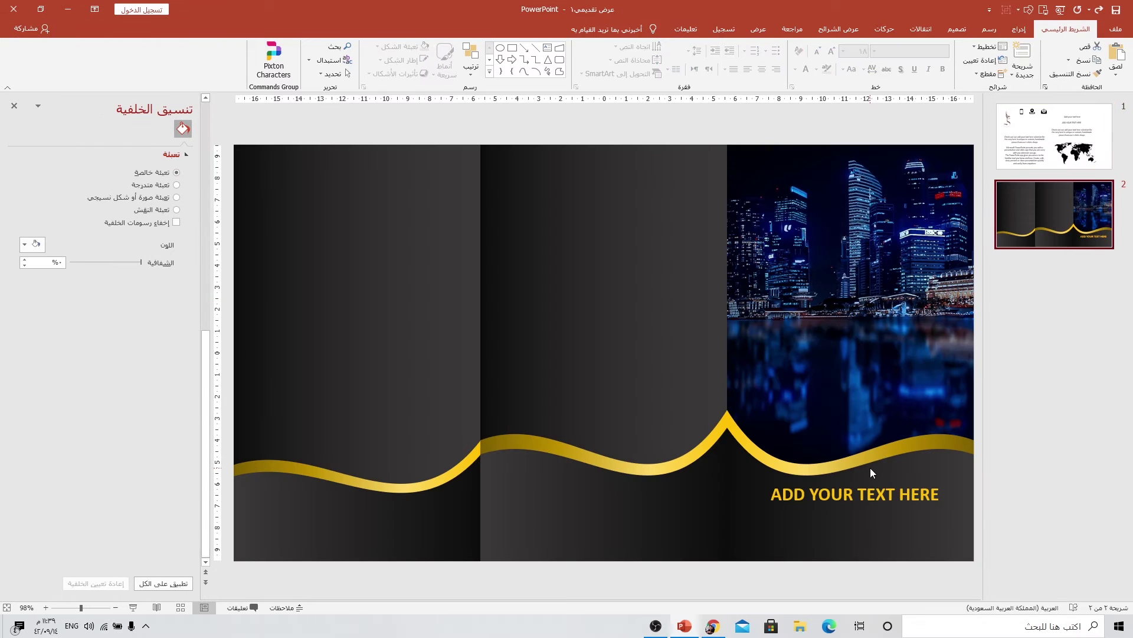
key("ctrl+v")
Make the pasted paragraph gold at 12 pt, place it under the heading, and return to slide 1.
left_click(644, 29)
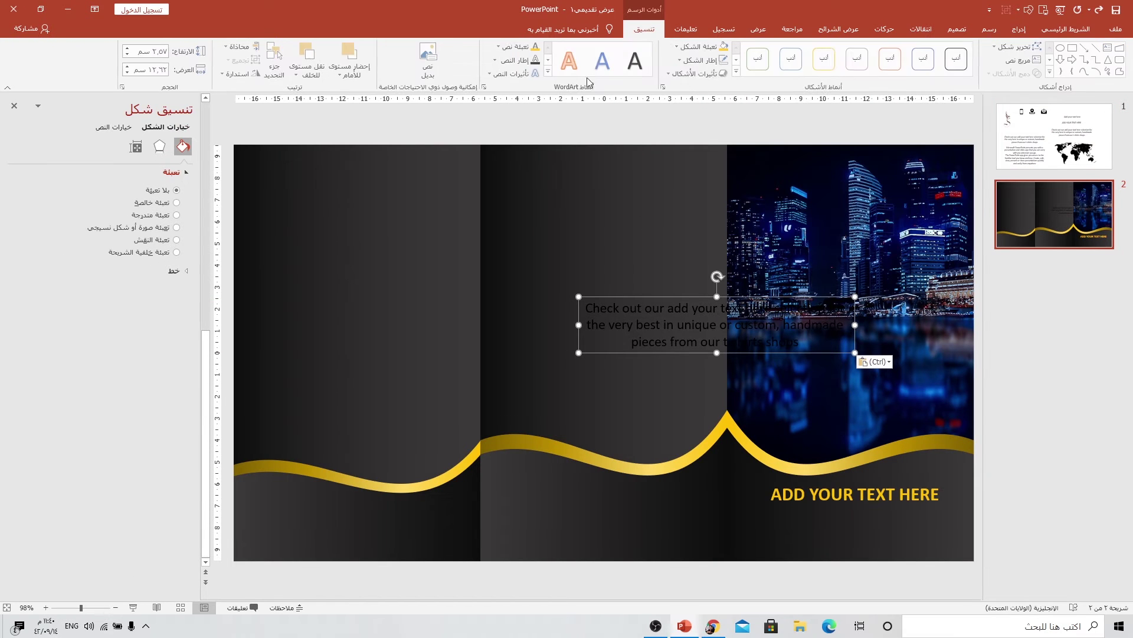
left_click(511, 49)
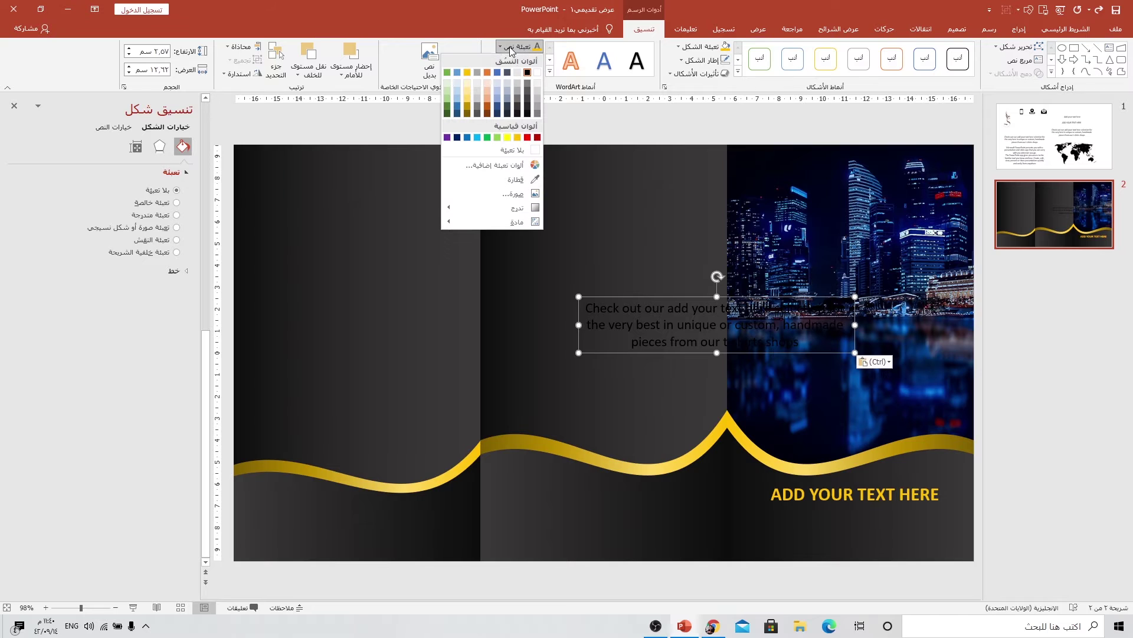
left_click(466, 102)
left_click(1066, 29)
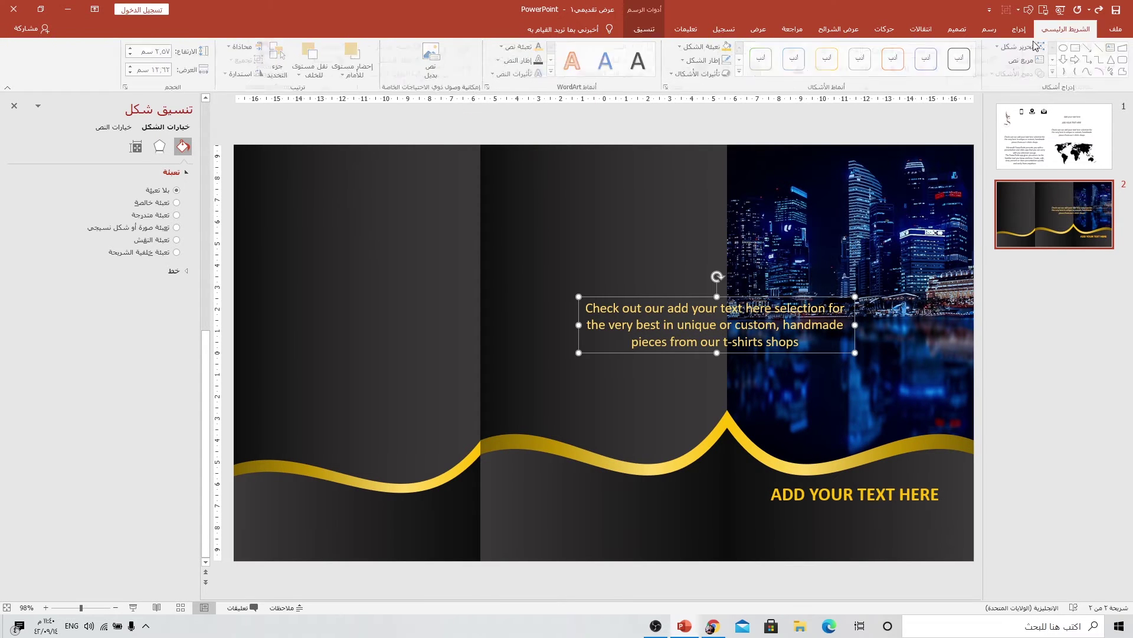
left_click(816, 53)
left_click(816, 53)
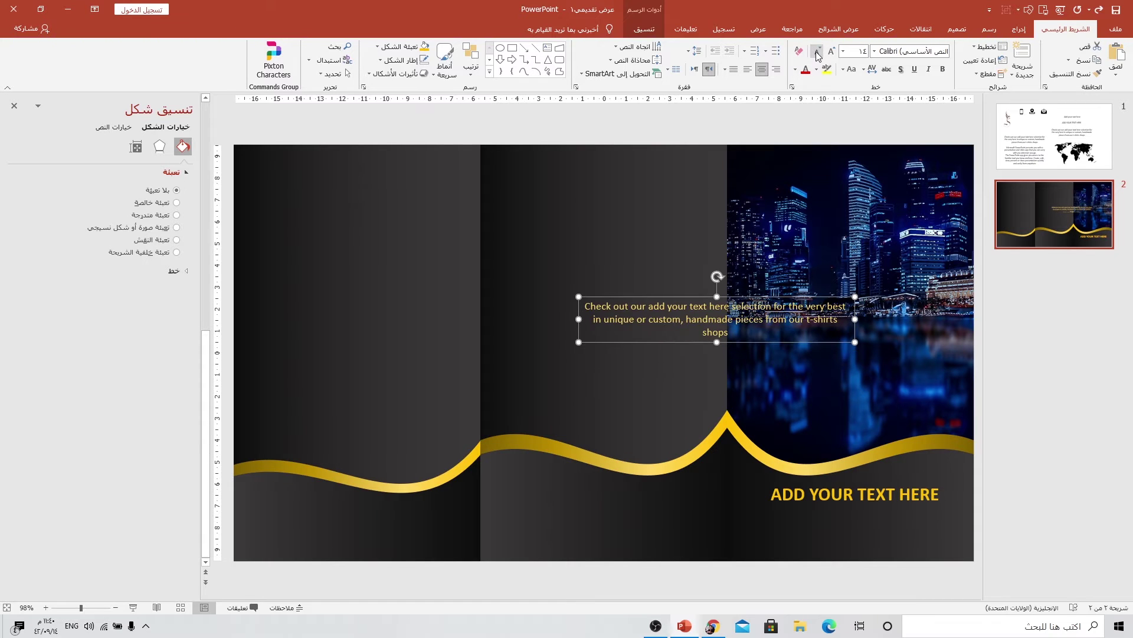
left_click(816, 53)
mouse_move(583, 313)
left_mouse_down()
mouse_move(658, 306)
mouse_move(808, 495)
mouse_move(802, 508)
left_mouse_up()
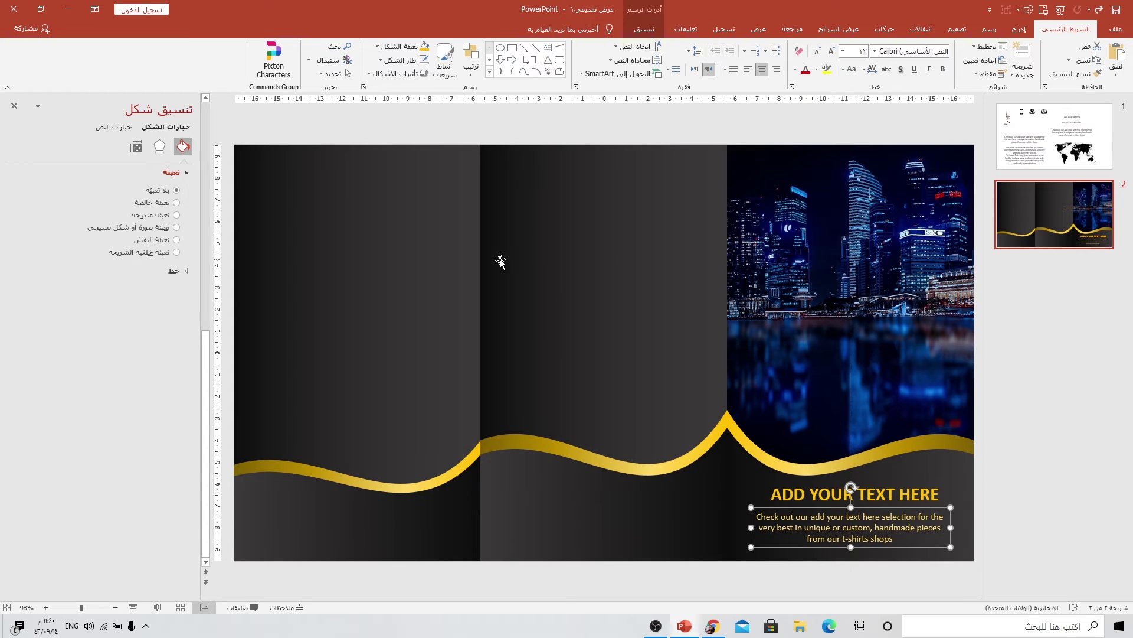
left_click(603, 236)
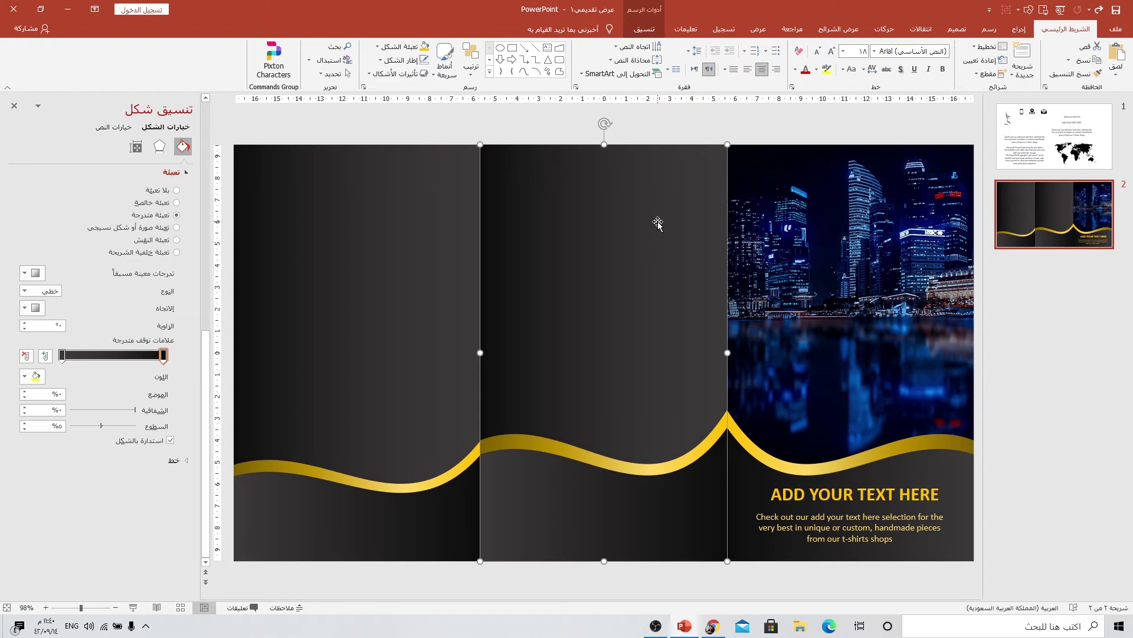
key("Page_Up")
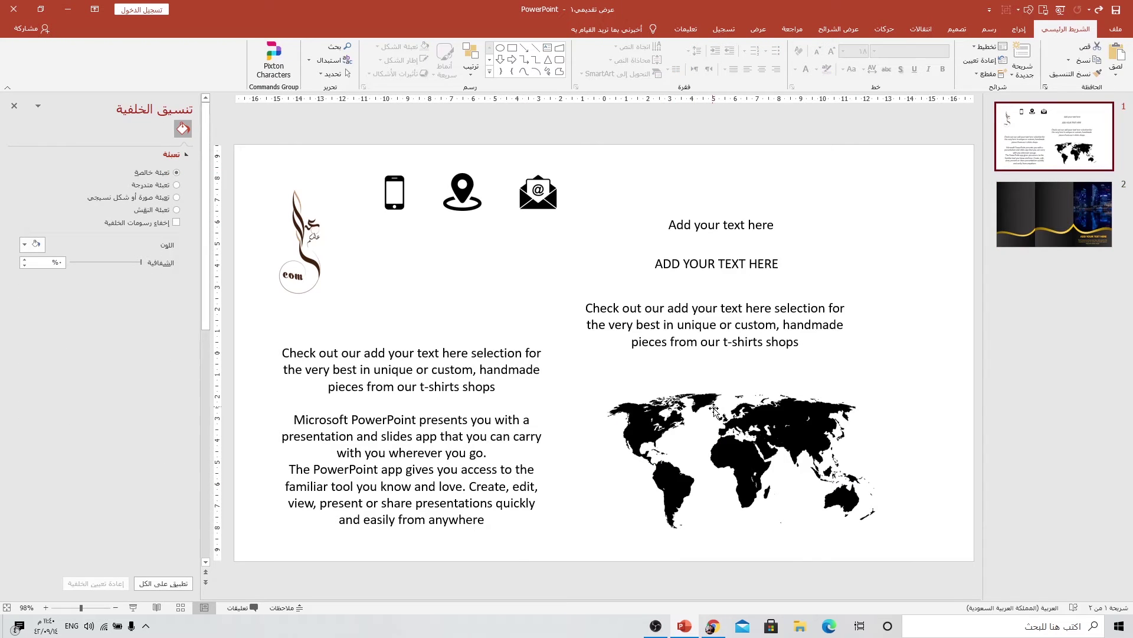
Copy the world map onto slide 2, shrink it, and move it to the middle panel's top.
left_click(714, 410)
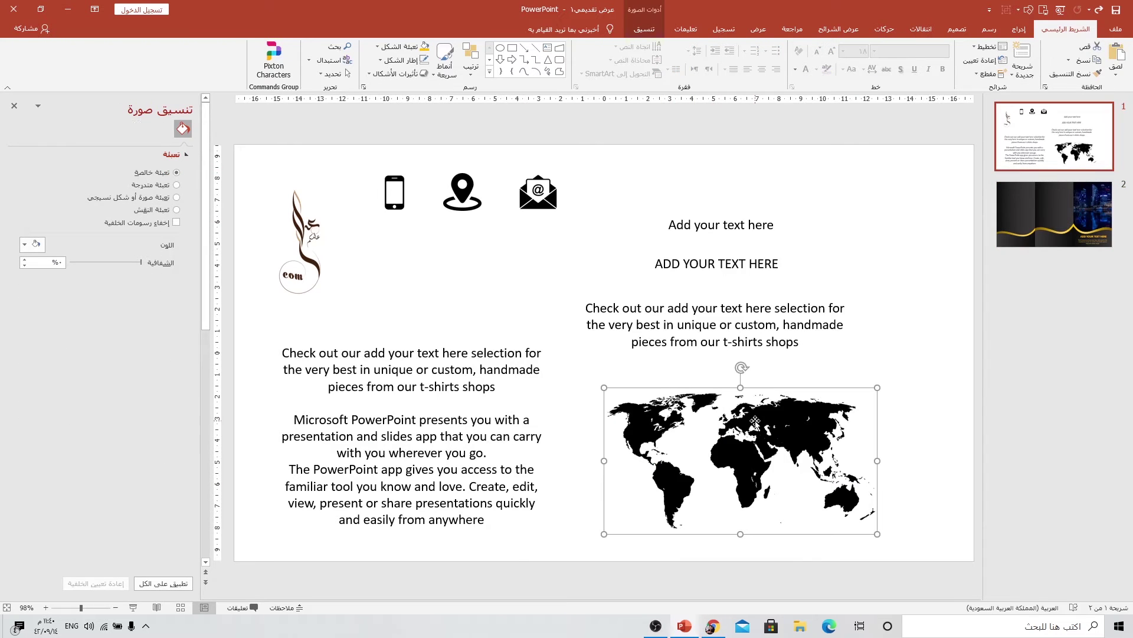
key("Page_Down")
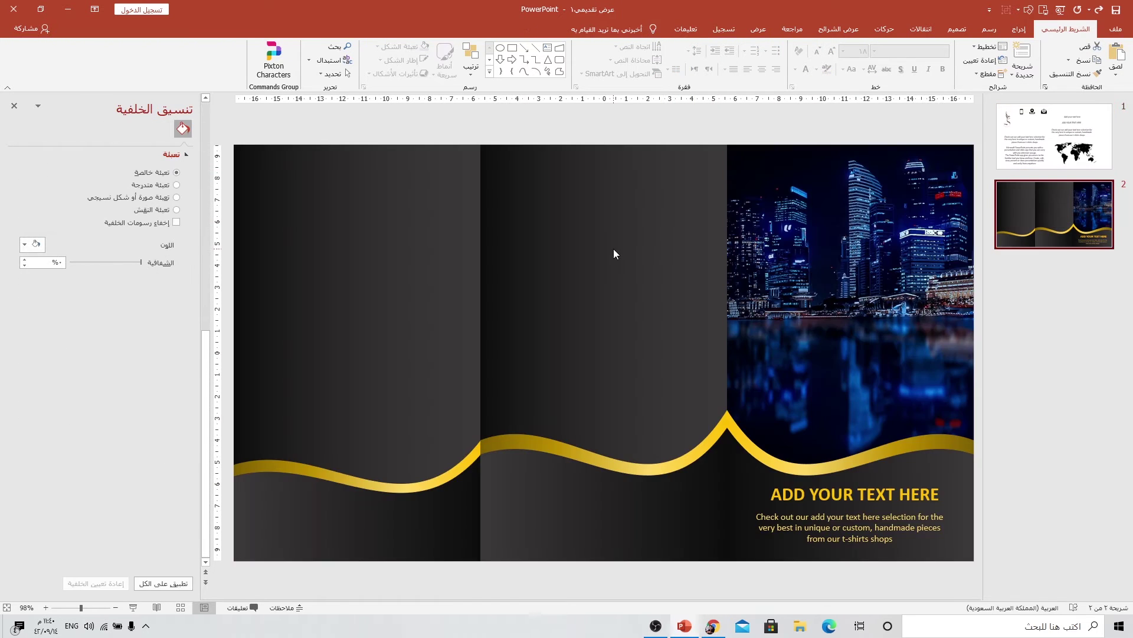
key("ctrl+v")
left_click_drag(610, 405, 539, 180)
left_click_drag(466, 306, 532, 271)
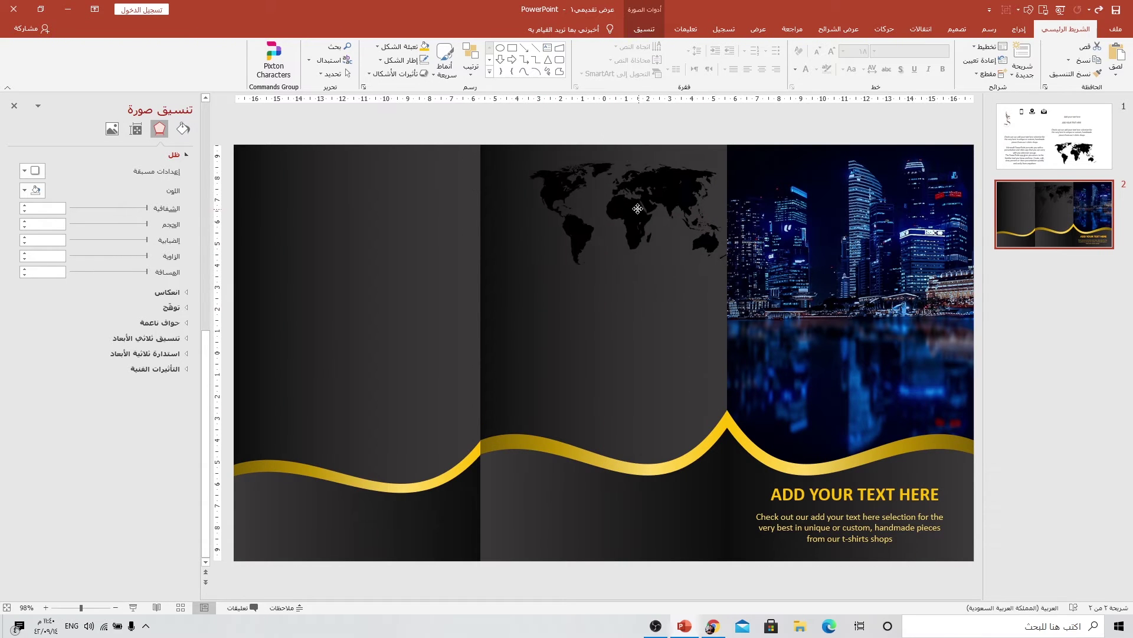
left_click_drag(646, 213, 620, 207)
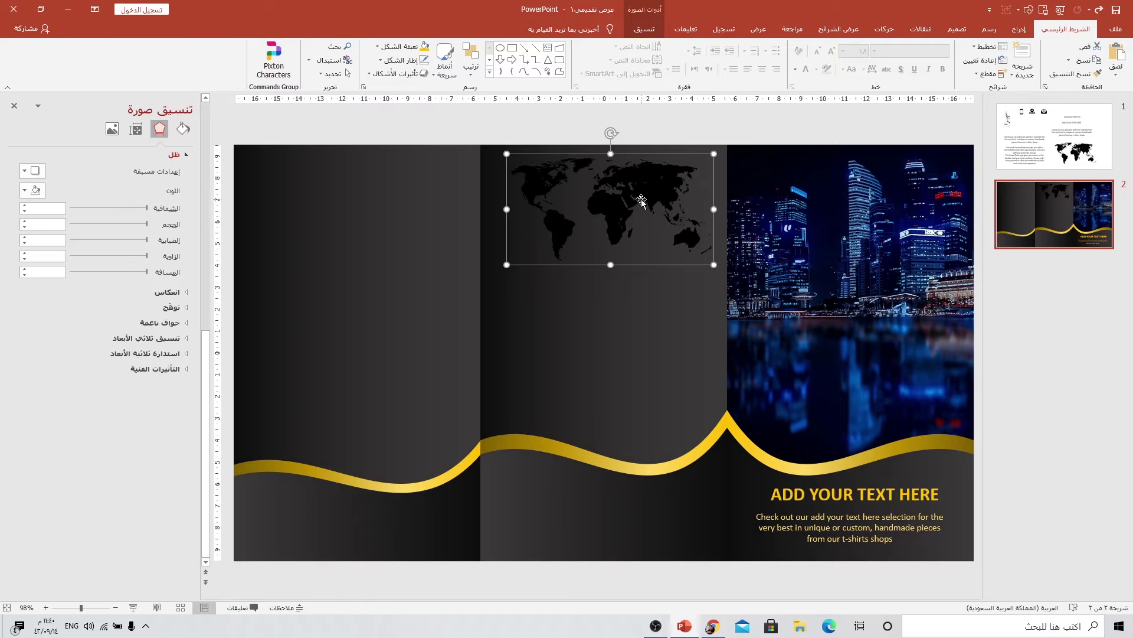
Recolour the world map gold, shrink it slightly, and centre it atop the middle panel.
left_click(644, 29)
left_click(1058, 75)
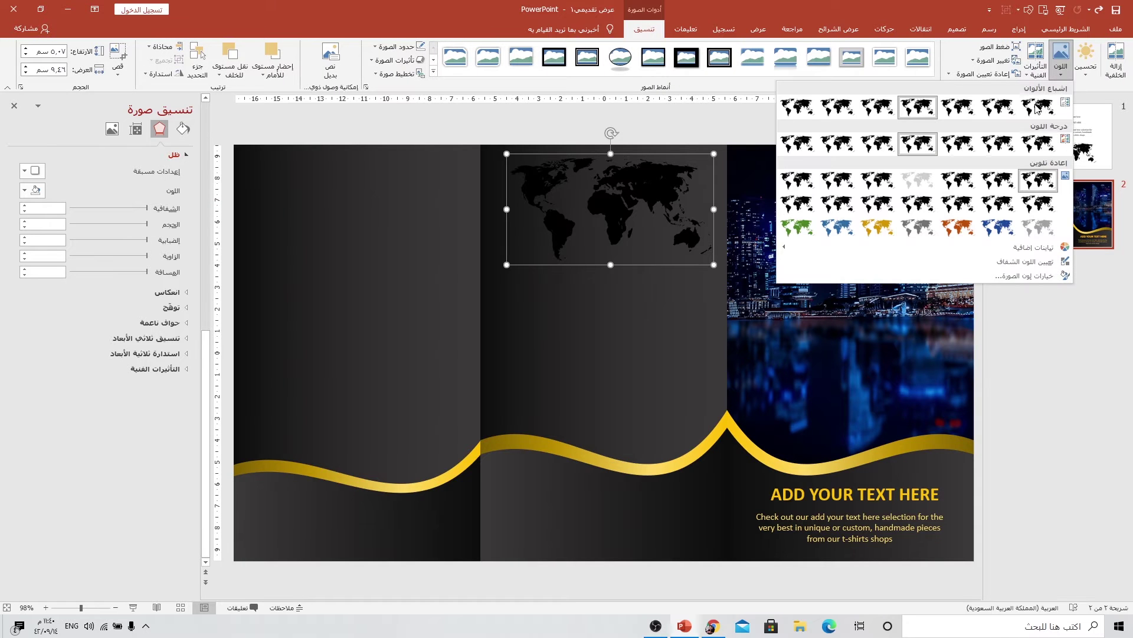
left_click(885, 223)
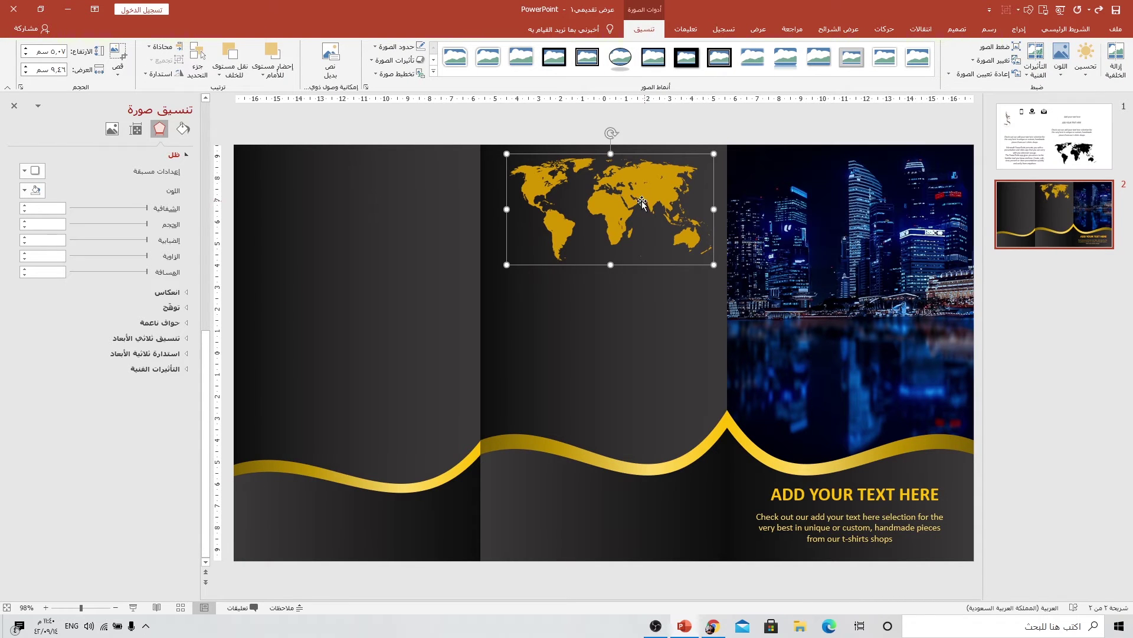
left_click_drag(507, 264, 540, 247)
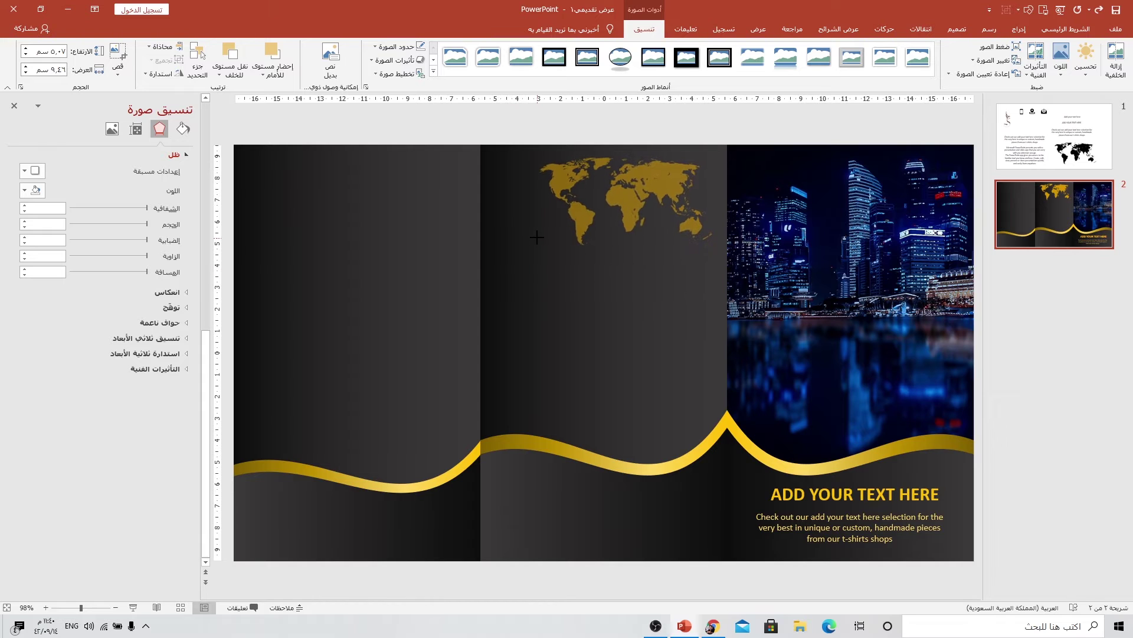
left_click_drag(633, 186, 613, 188)
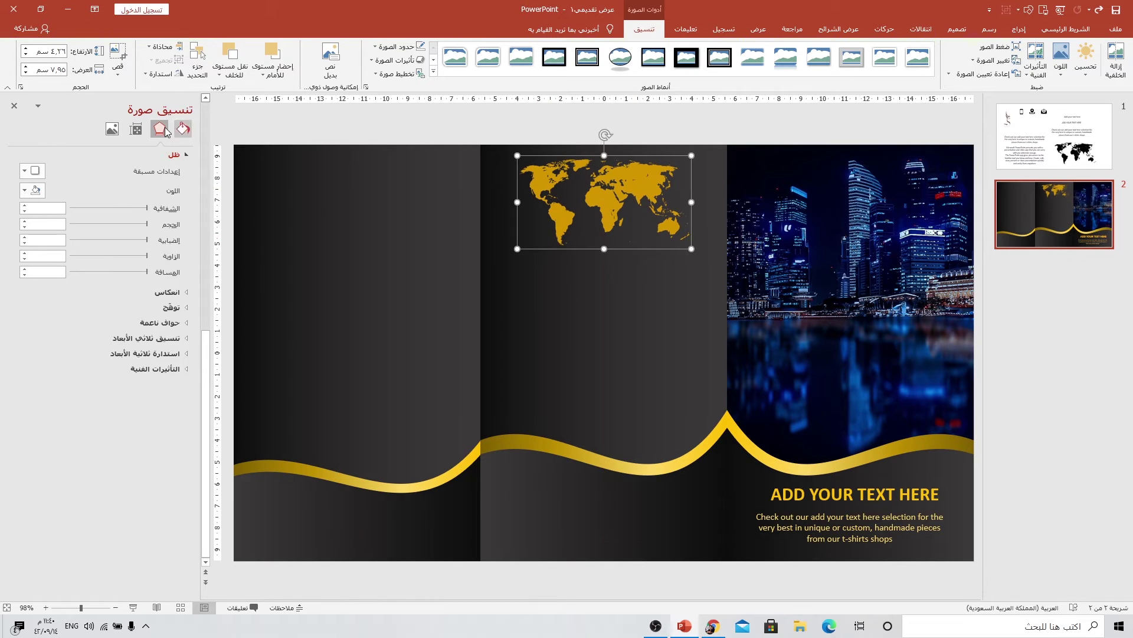
Give the map an outer drop shadow with adjusted transparency and greater distance.
left_click(31, 170)
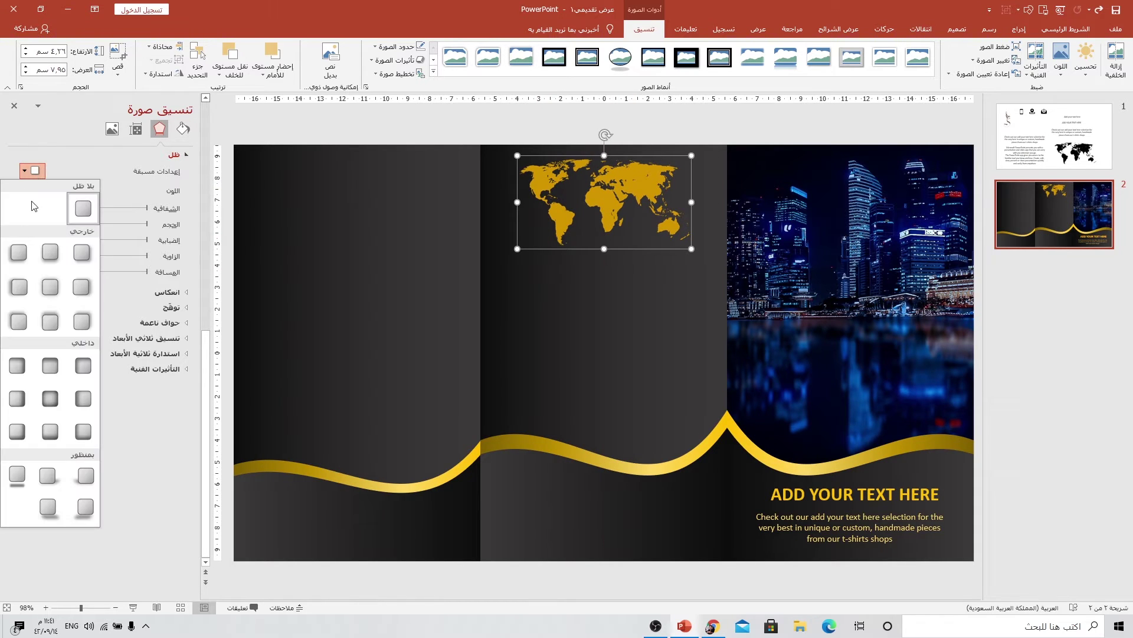
left_click(19, 255)
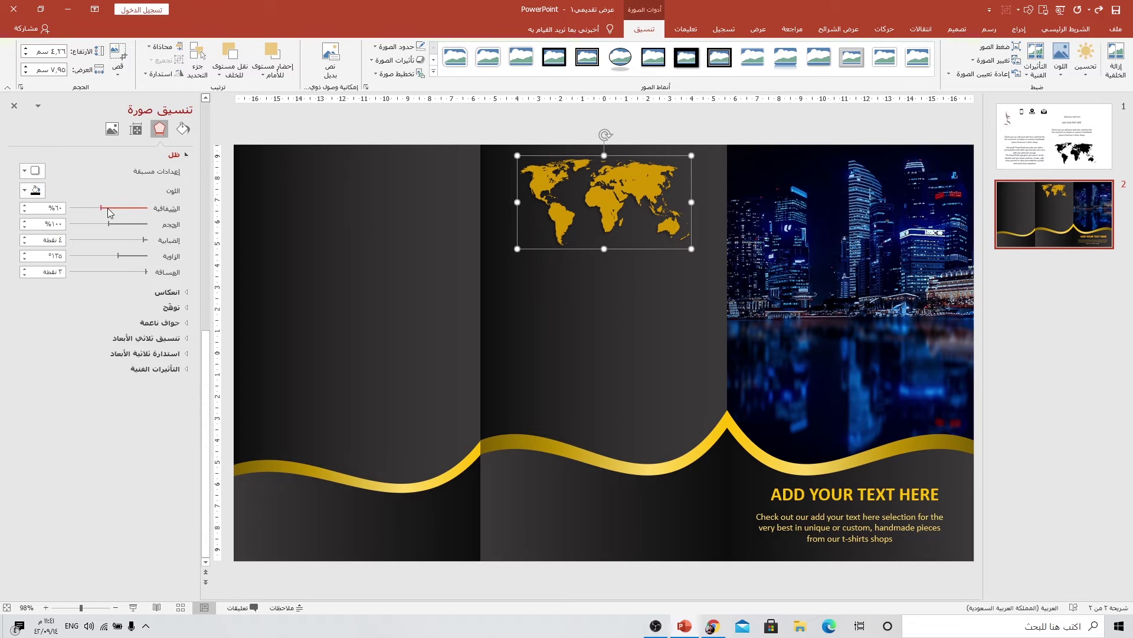
left_click_drag(108, 208, 103, 208)
left_click_drag(147, 275, 145, 276)
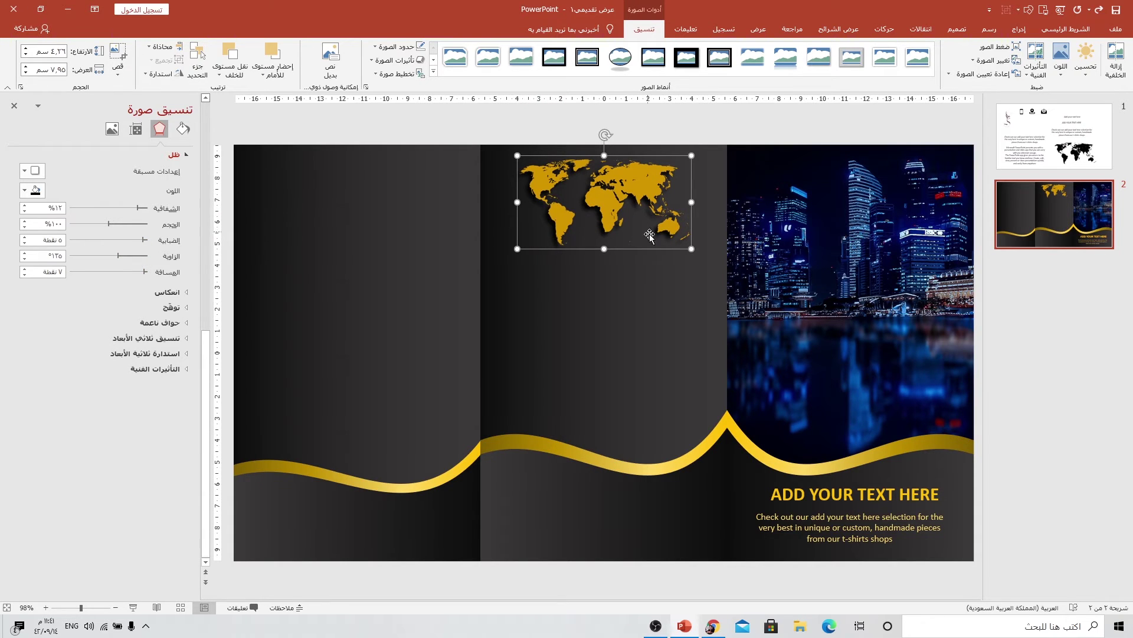
left_click(671, 270)
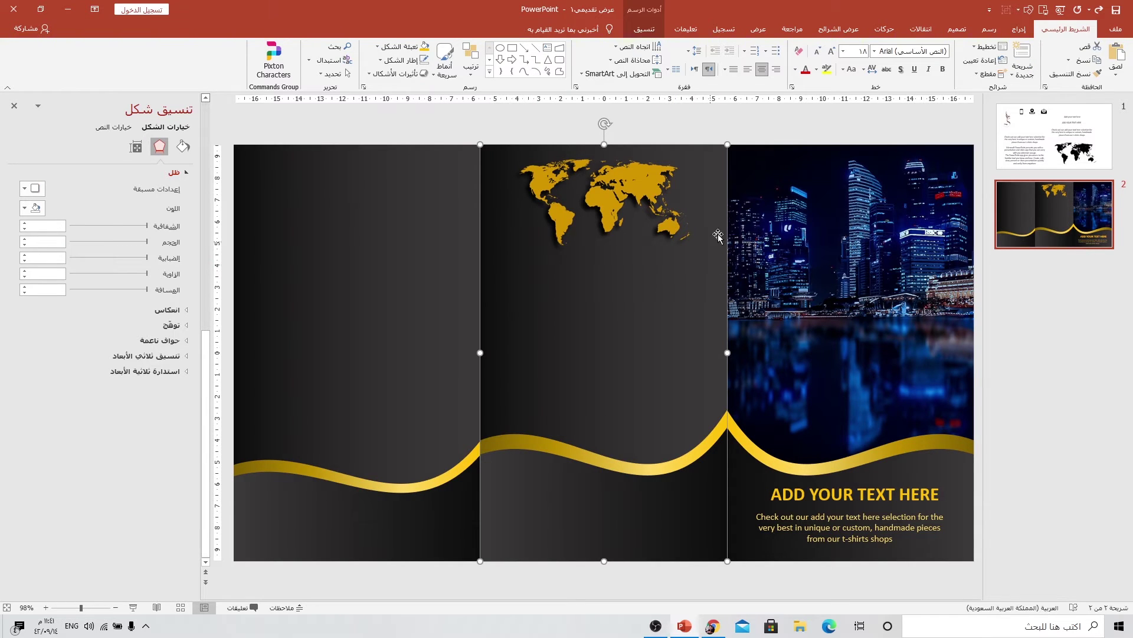
Copy slide 1's left paragraph box onto slide 2.
left_click(1077, 141)
left_click(497, 341)
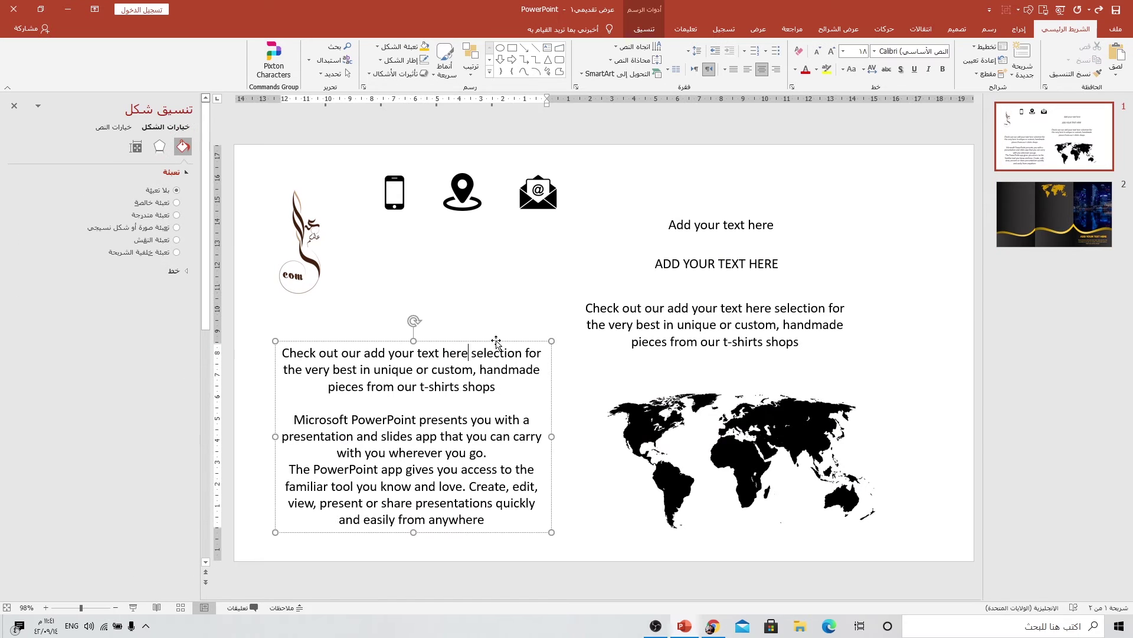
key("ctrl+c")
key("Page_Down")
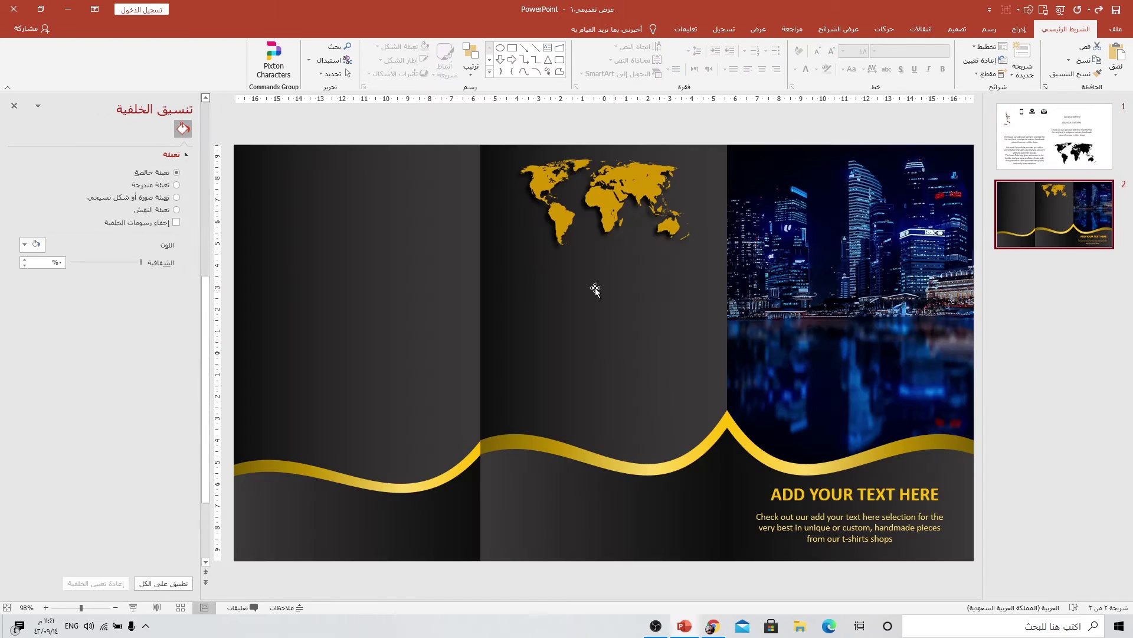
key("ctrl+v")
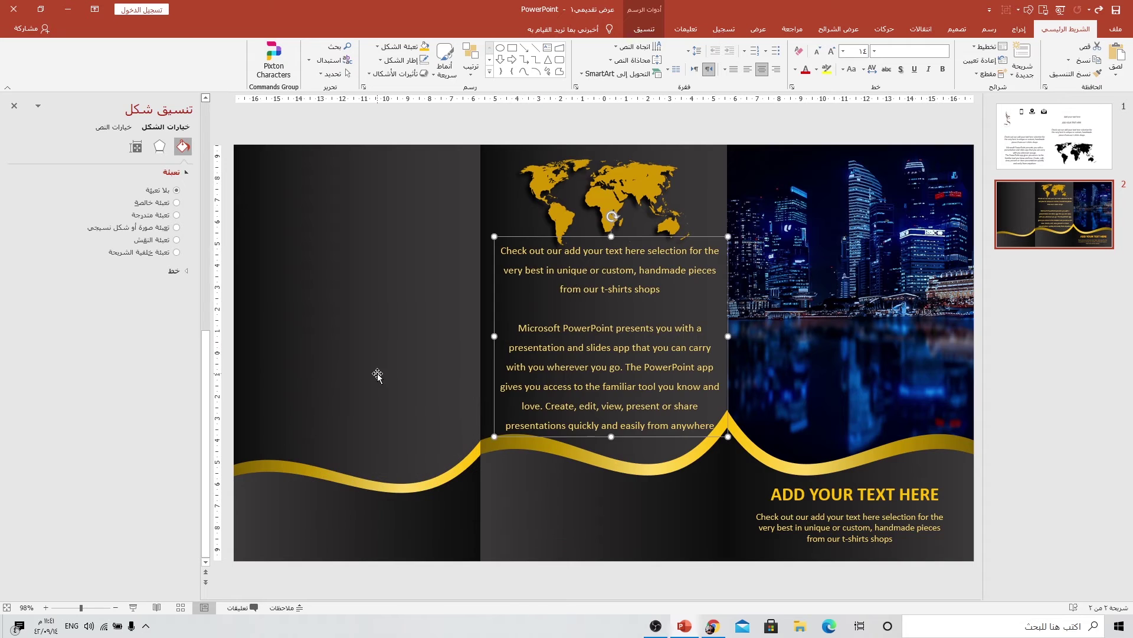
left_click(377, 376)
left_click(547, 490)
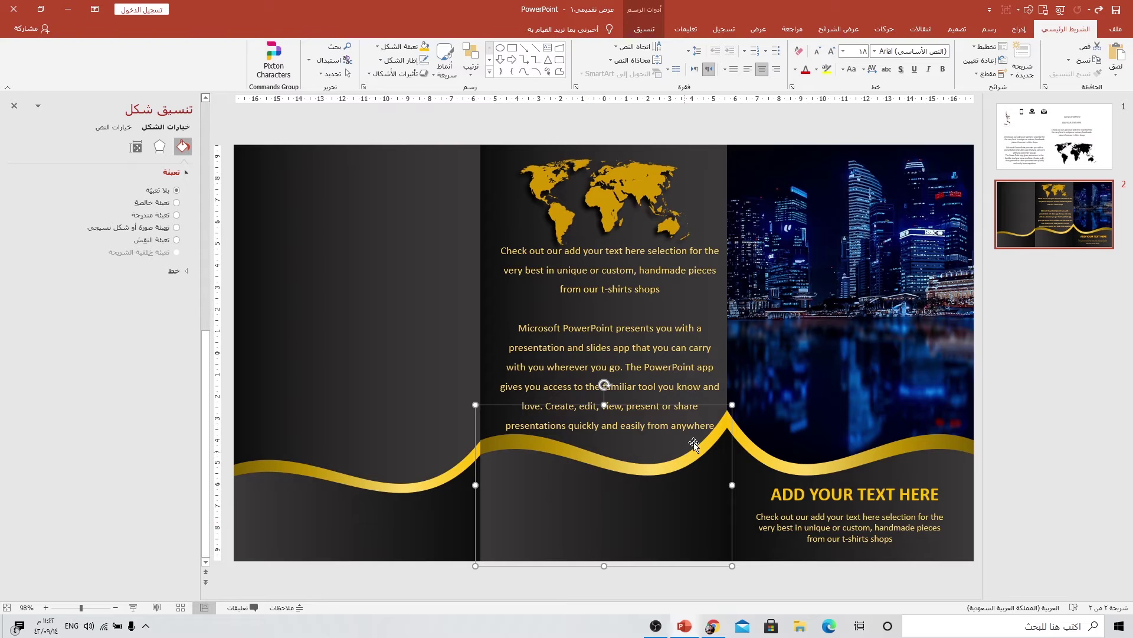
Bring a copy of slide 1's 'Check out our…' paragraph into the lower middle panel.
left_click(1054, 136)
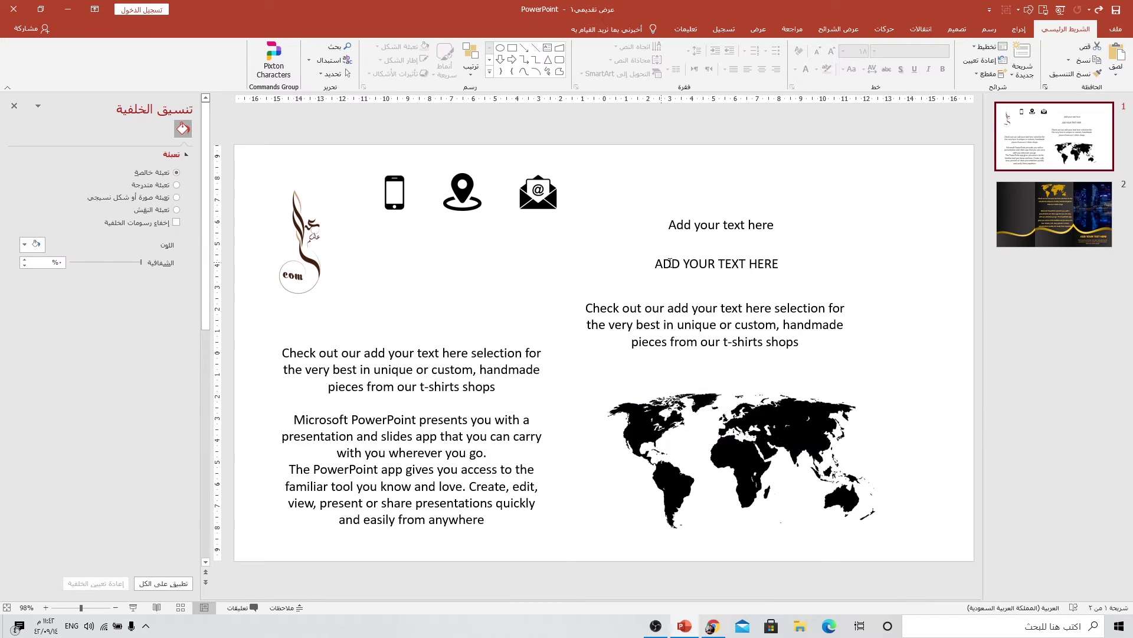
left_click(703, 221)
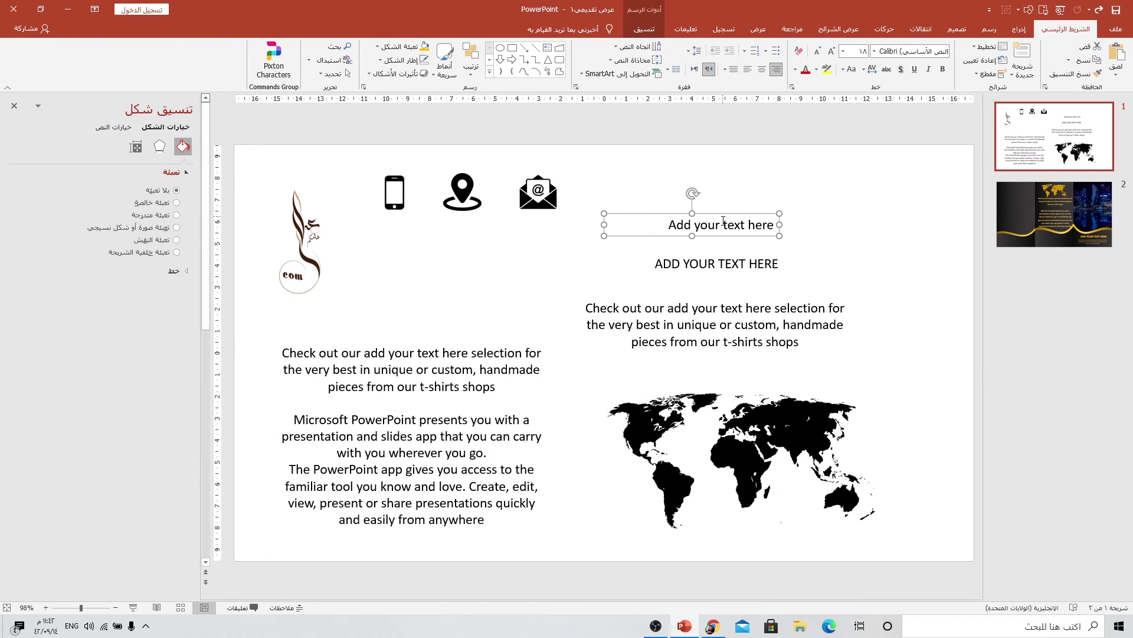
left_click(718, 297, "shift")
left_click(738, 297)
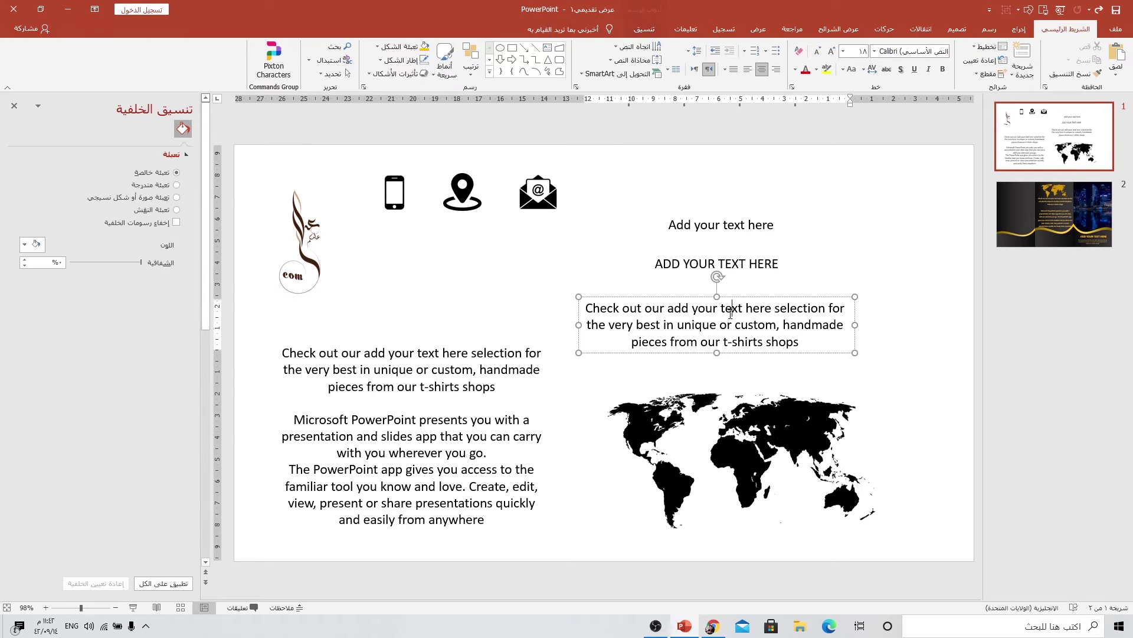
left_click_drag(747, 300, 615, 491)
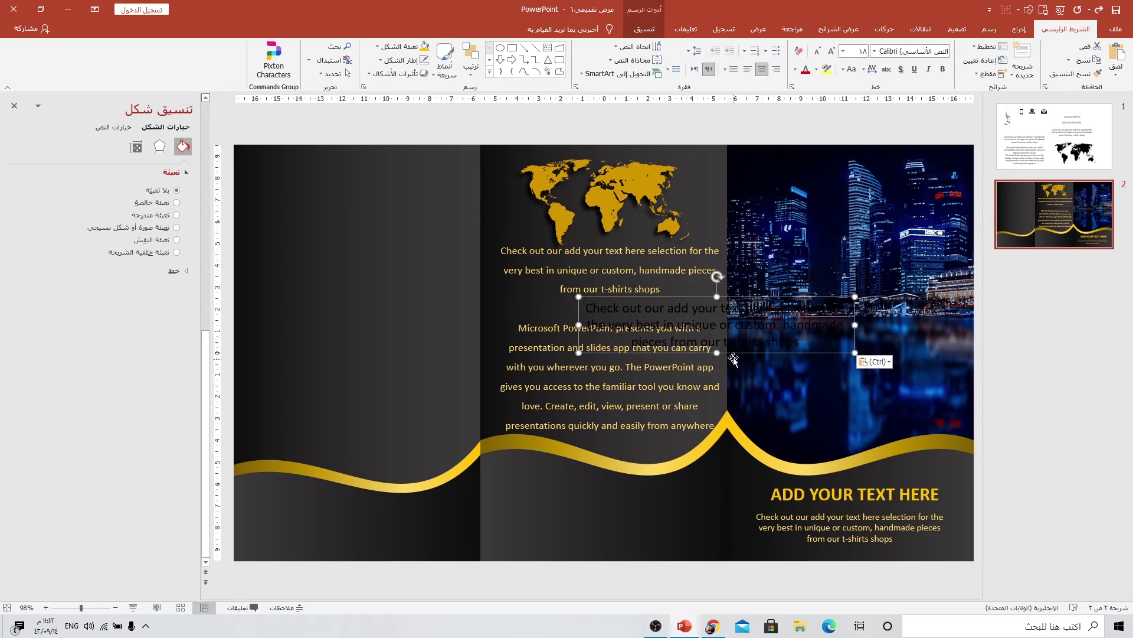
left_click_drag(734, 359, 544, 502)
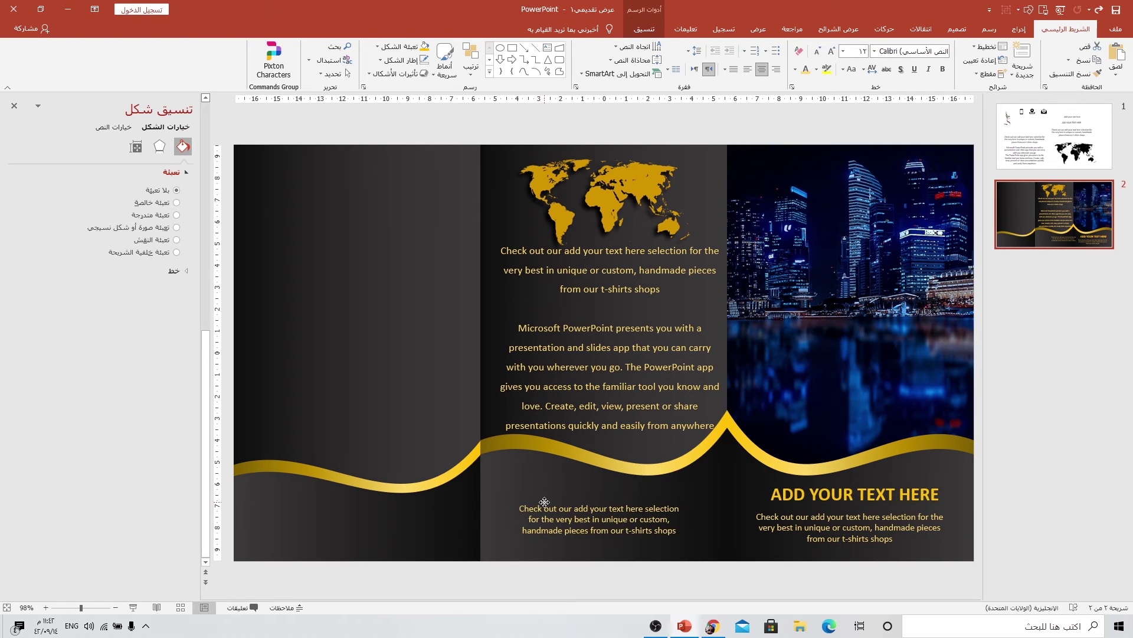
Enlarge the lower-middle paragraph to 14 pt, widen its box leftward, and raise it below the wave.
left_click(831, 51)
left_click_drag(512, 529, 494, 527)
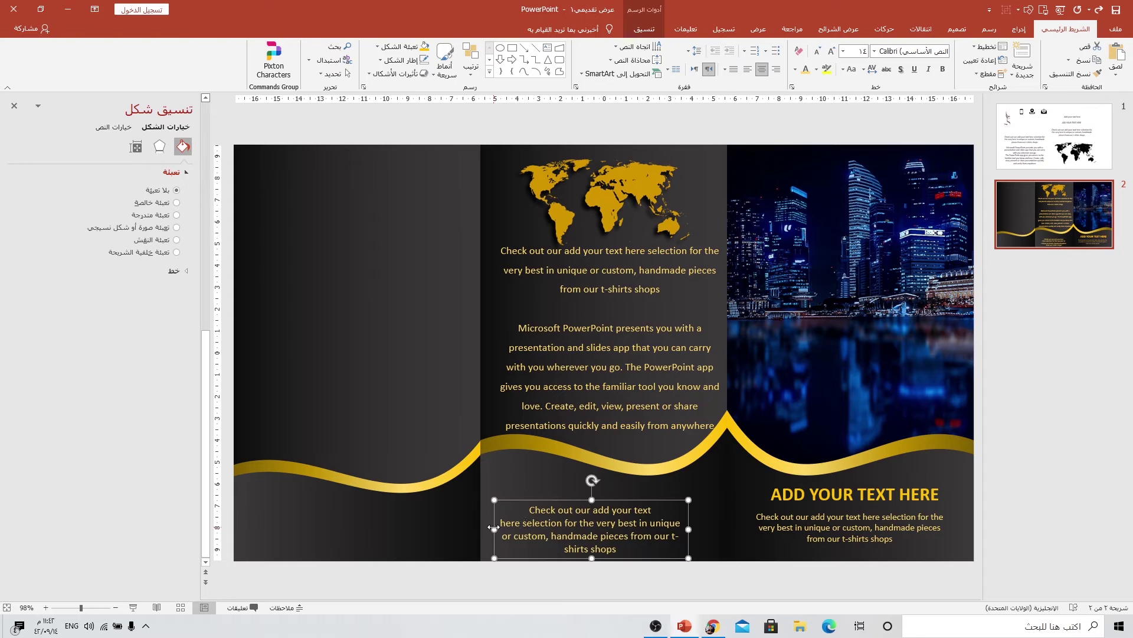
left_click_drag(549, 499, 550, 492)
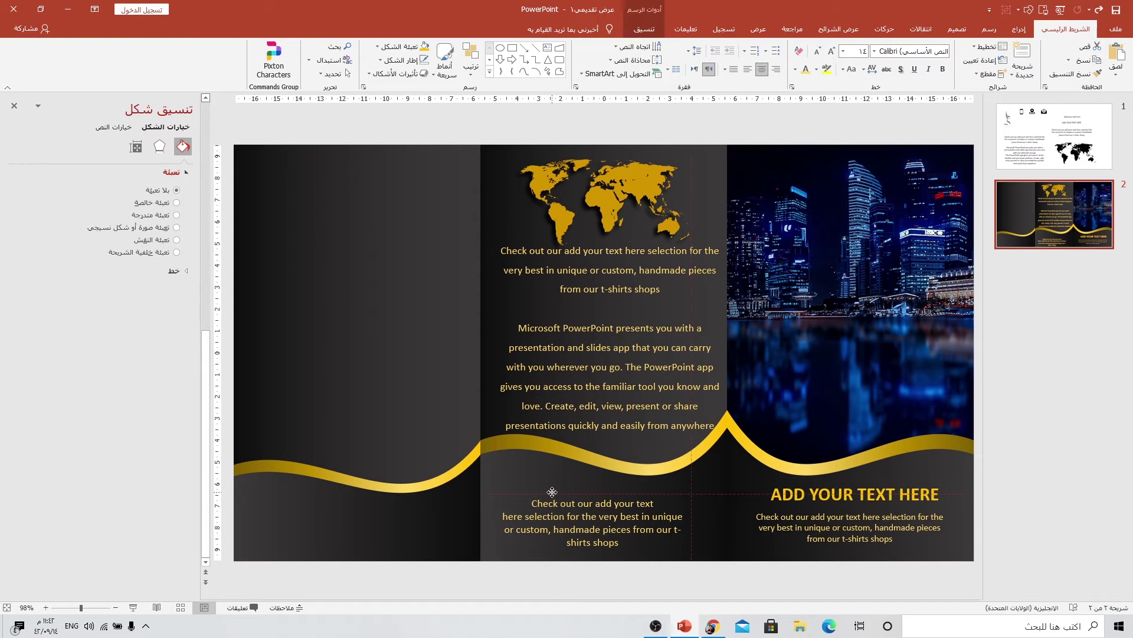
left_click(429, 284)
Draw a small new text box near the top of the left panel.
left_click(1019, 29)
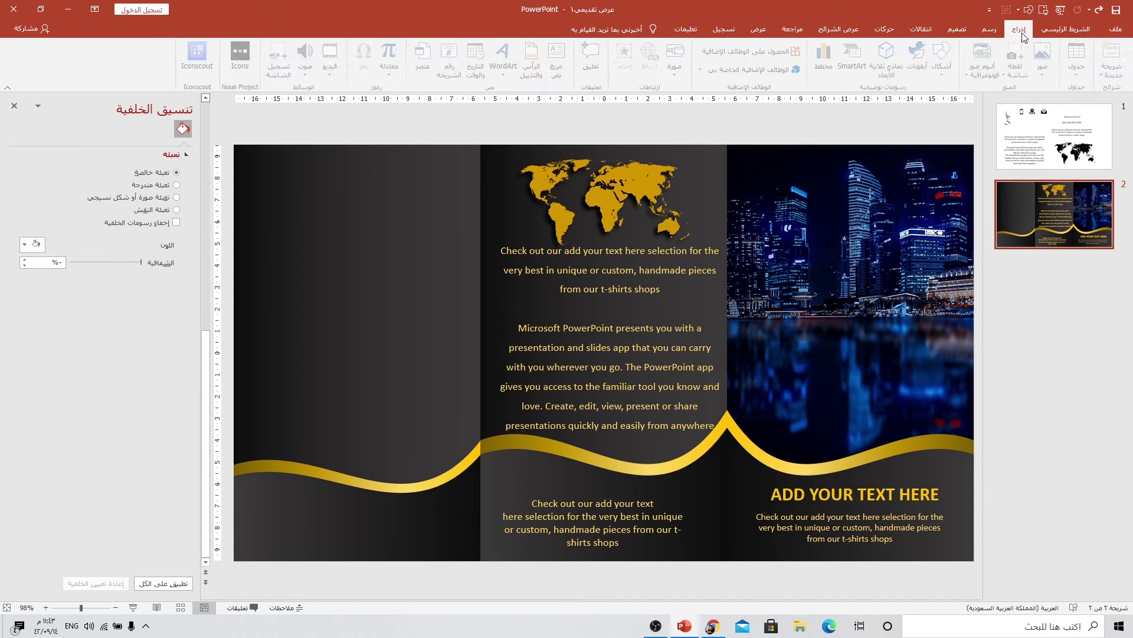
left_click(559, 59)
left_click_drag(424, 215, 354, 274)
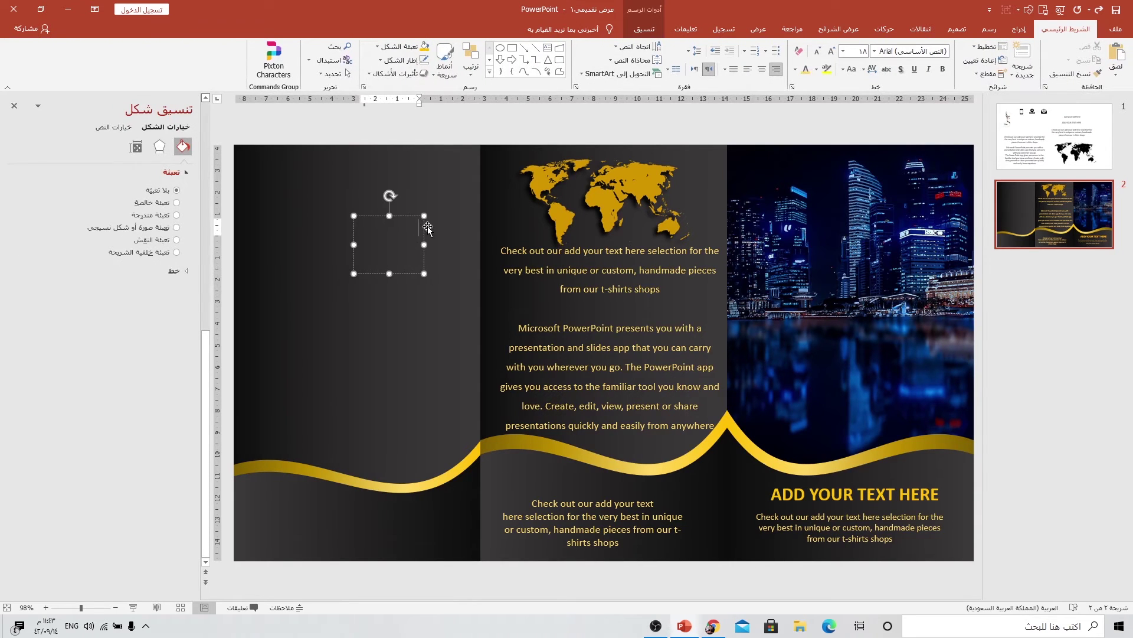
Insert the Wingdings closing and opening quotation mark symbols into the text box.
left_click(1019, 30)
left_click(377, 75)
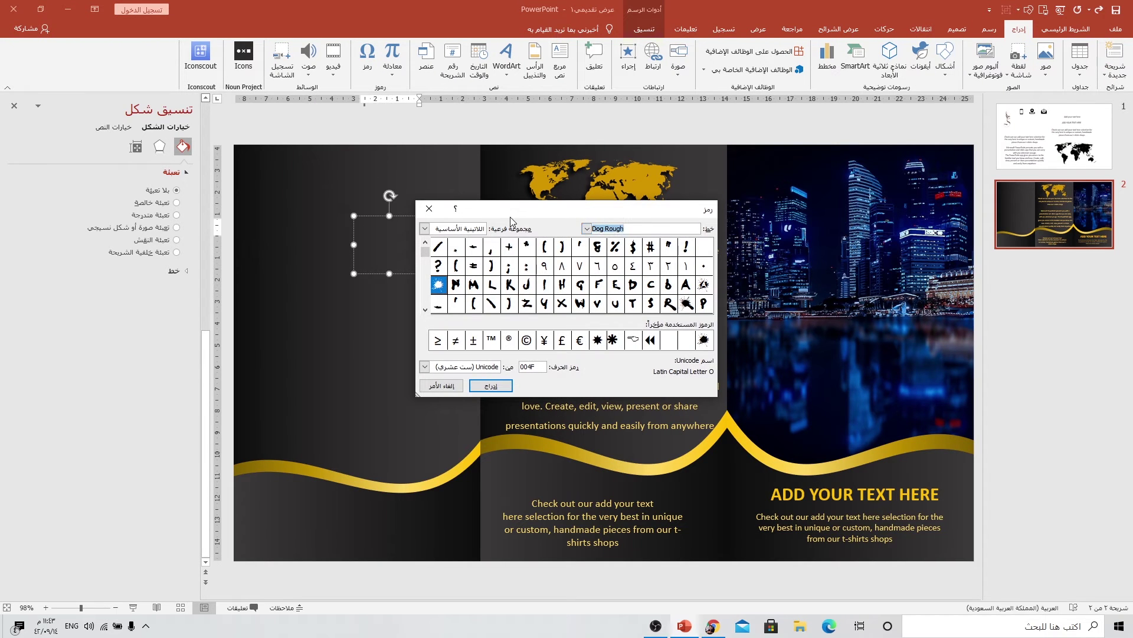
type("wi")
left_click(586, 228)
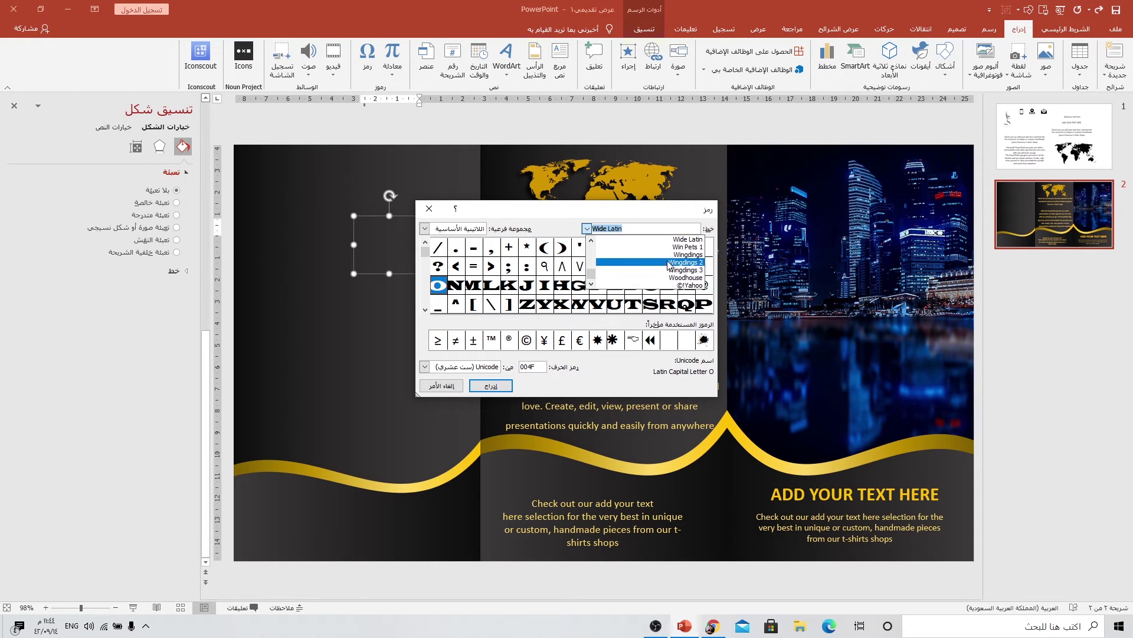
left_click(684, 255)
scroll(428, 309, "down", 1)
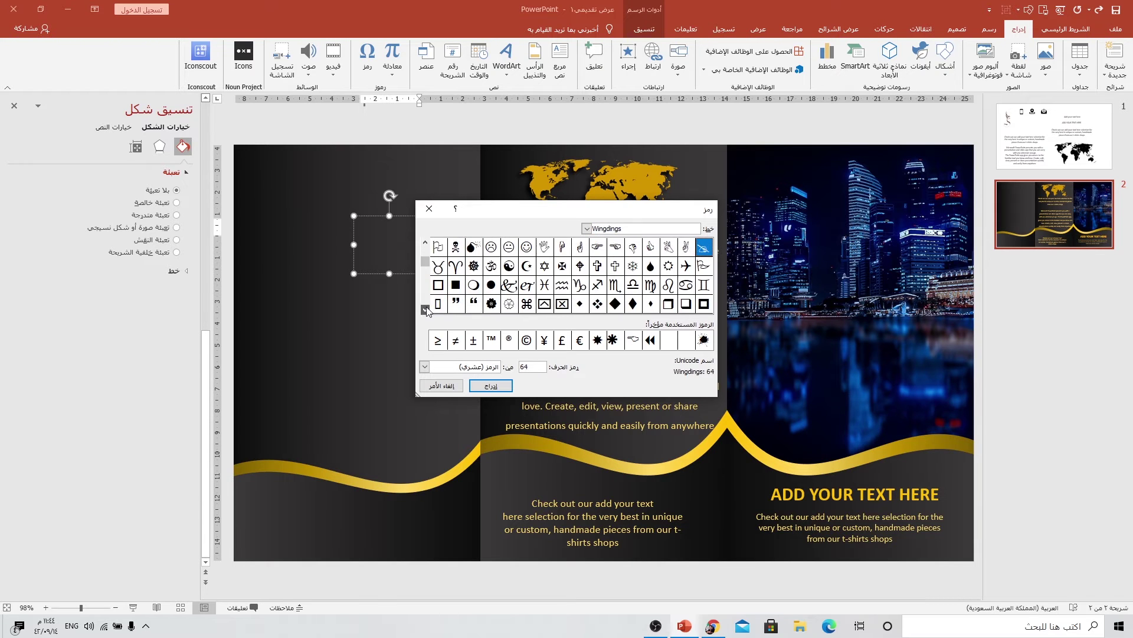
left_click(457, 285)
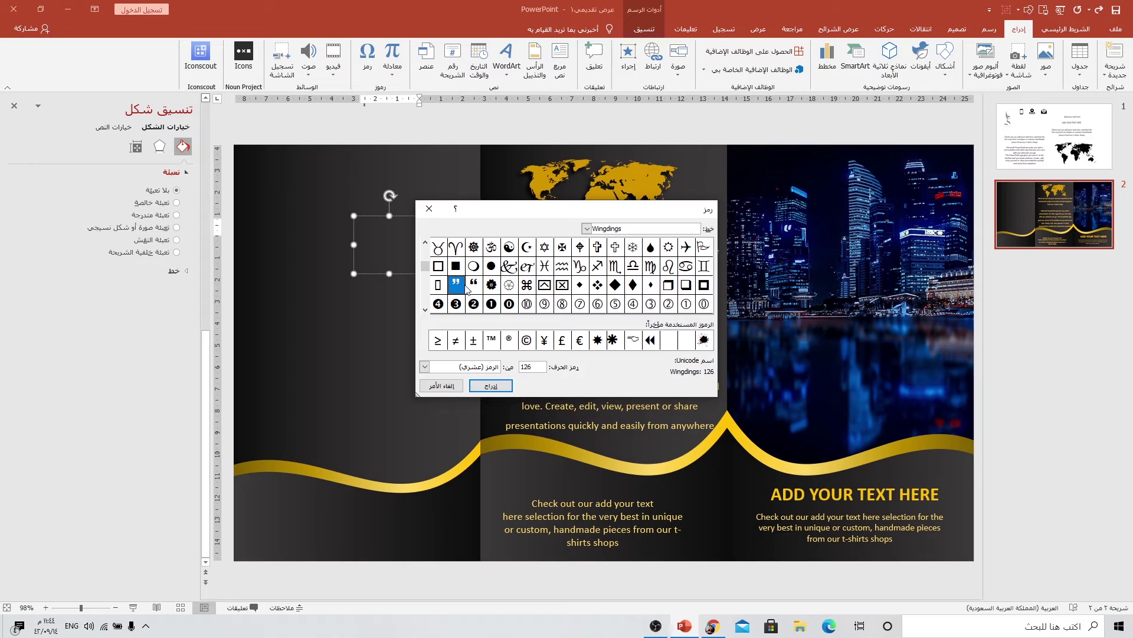
left_click(491, 385)
left_click(474, 285)
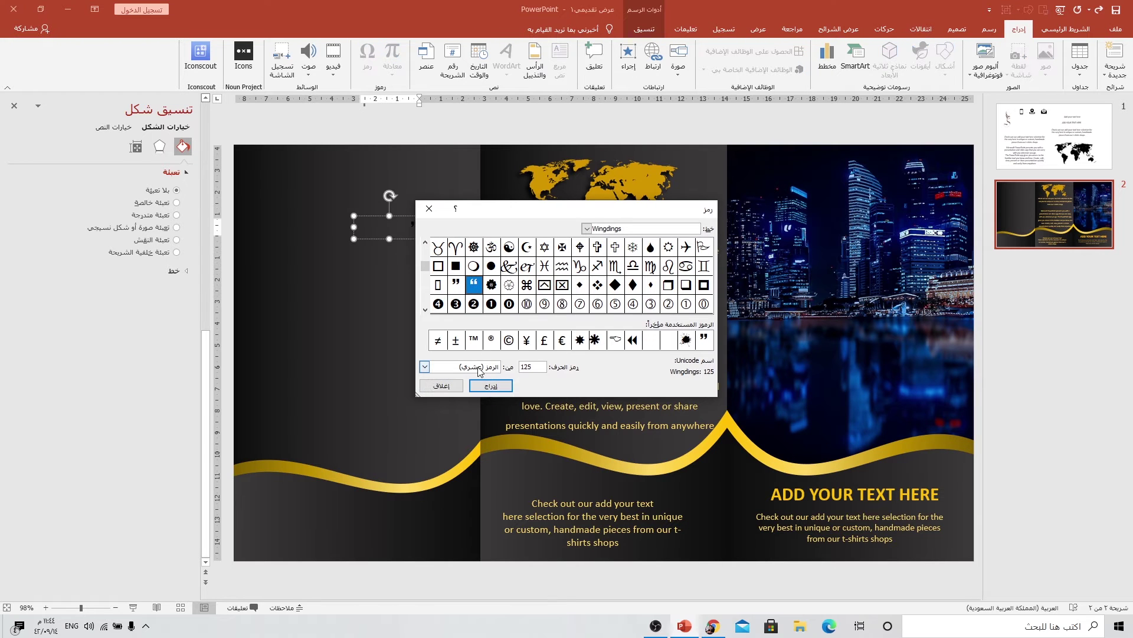
left_click(491, 385)
left_click(442, 386)
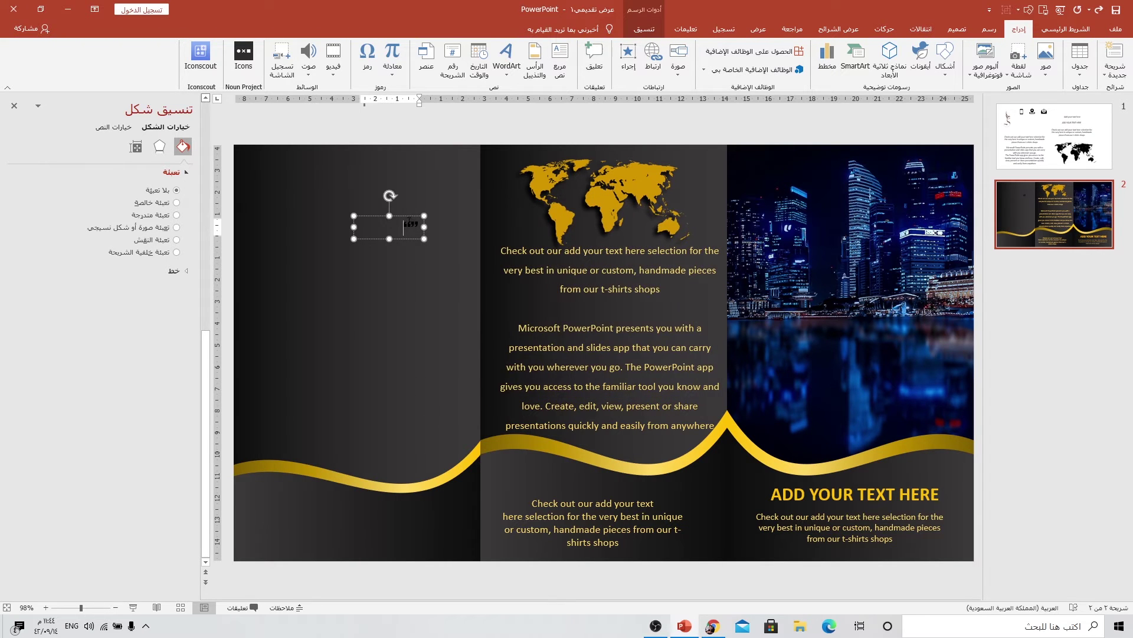
Enlarge the quotation marks to 48 pt and colour them gold.
key("Escape")
left_click(1066, 29)
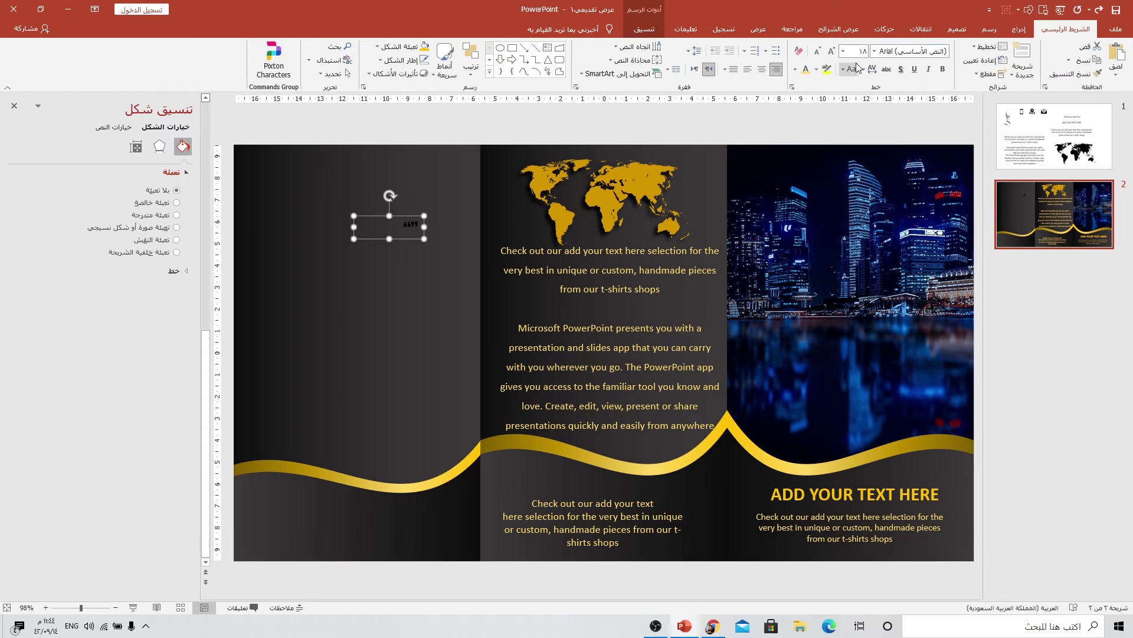
left_click(831, 51)
left_click(831, 50)
left_click(832, 51)
left_click(831, 50)
left_click(831, 51)
left_click(832, 51)
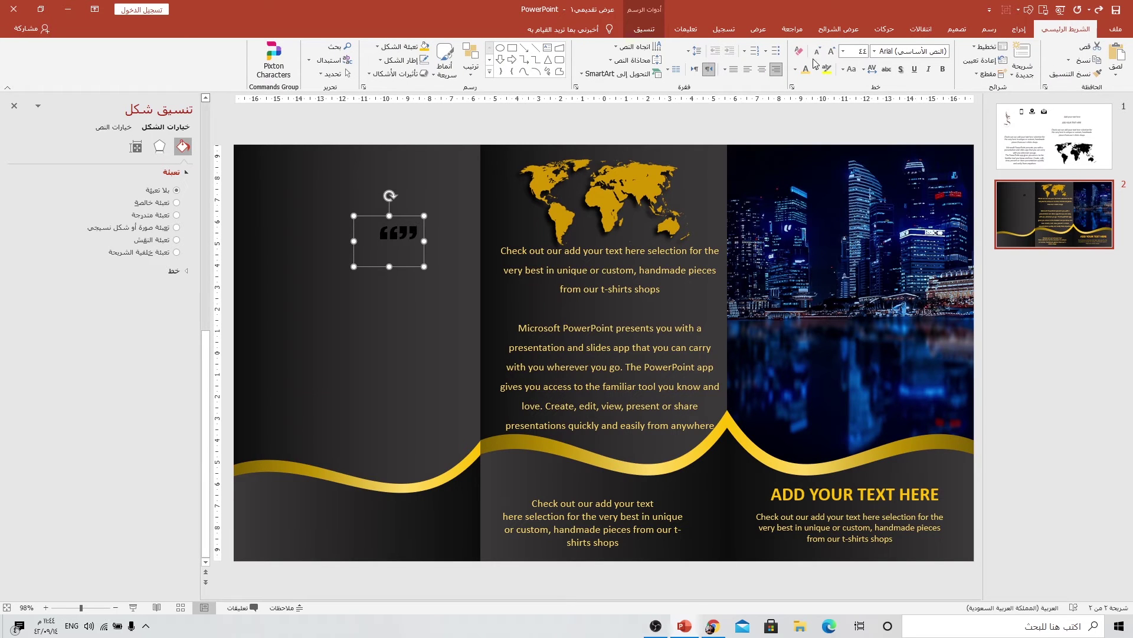
left_click(806, 69)
Delete one glyph and place the closing quote top right of the lower-middle paragraph.
left_click(383, 233)
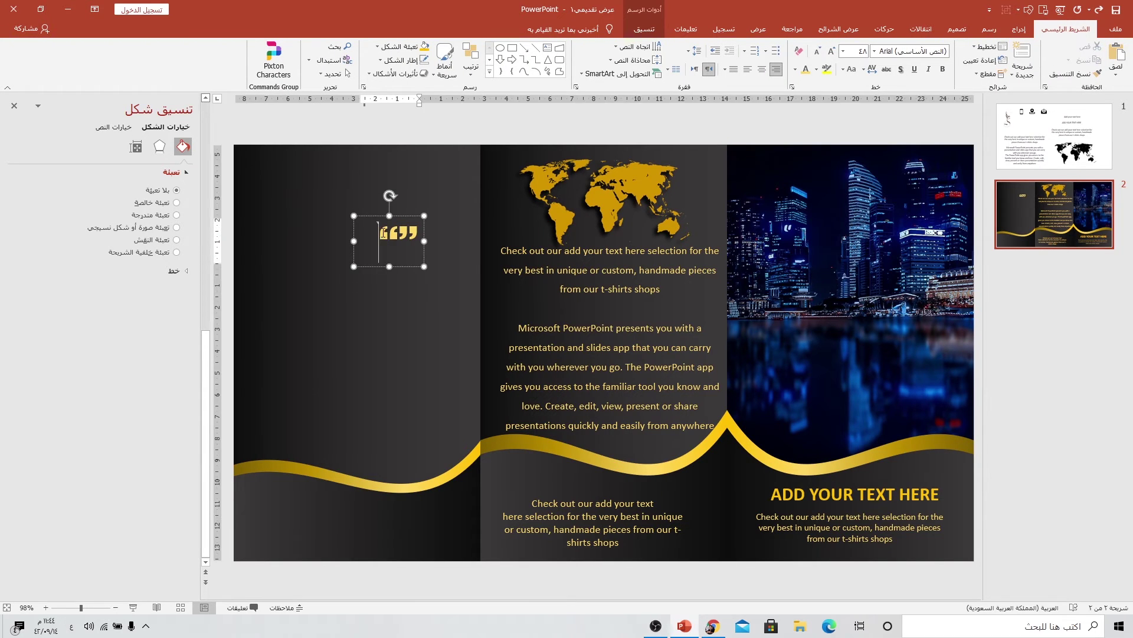
left_click_drag(383, 233, 391, 231)
key("Delete")
left_click_drag(407, 216, 674, 477)
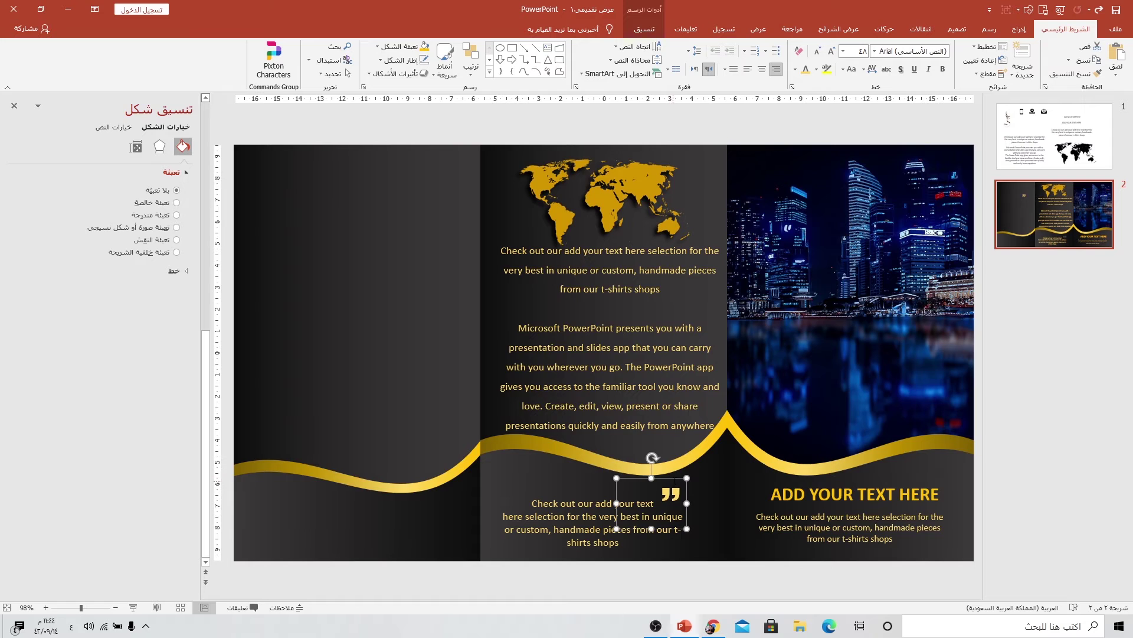
left_click_drag(616, 527, 643, 528)
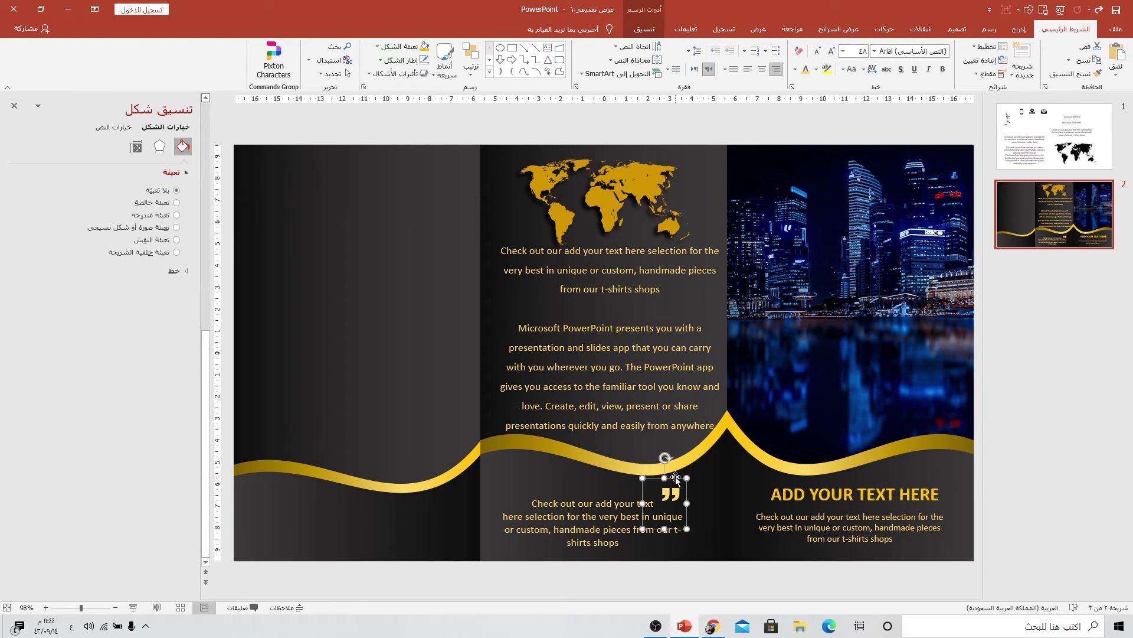
Duplicate the quote as an opening mark and set it below-left of the paragraph.
mouse_move(677, 480)
left_mouse_down()
mouse_move(687, 488)
mouse_move(571, 493)
left_mouse_up()
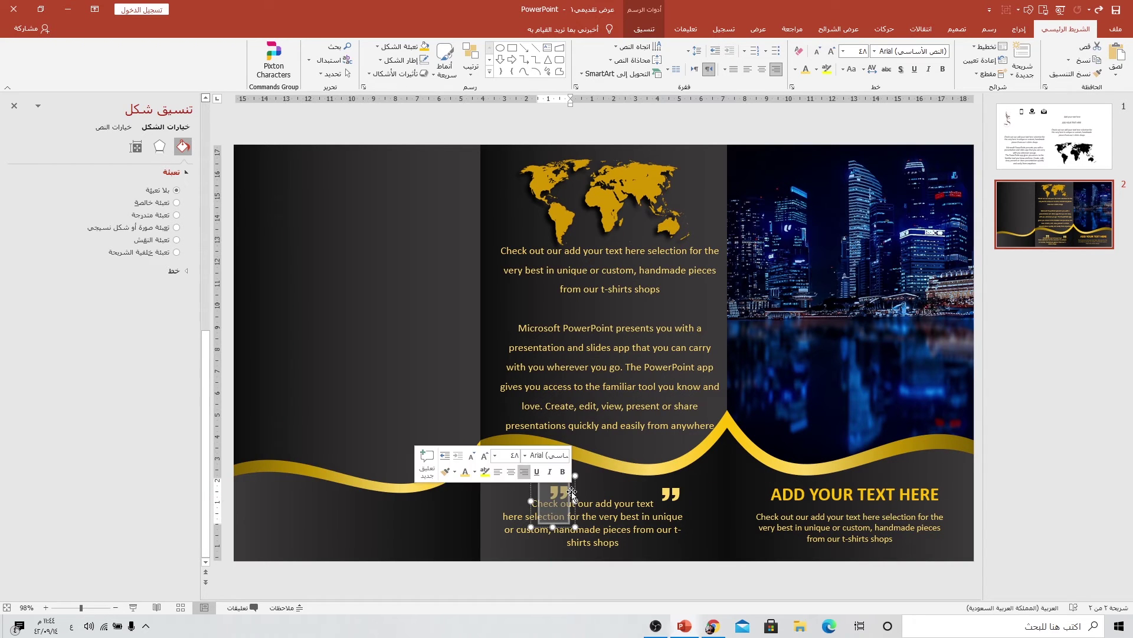
type("\"")
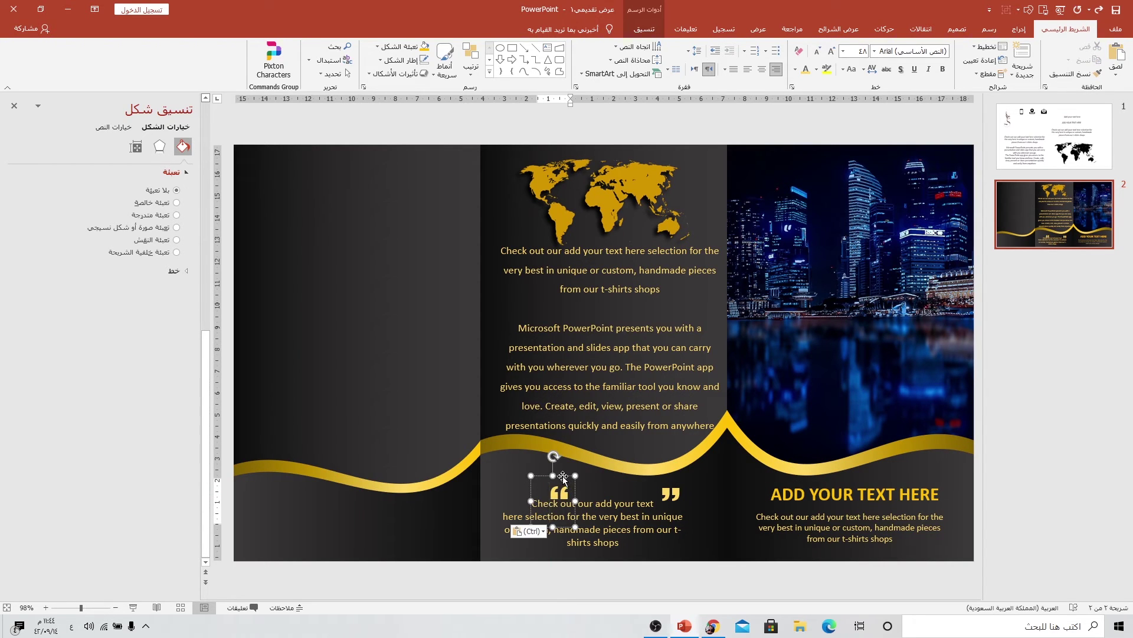
left_click_drag(570, 483, 500, 529)
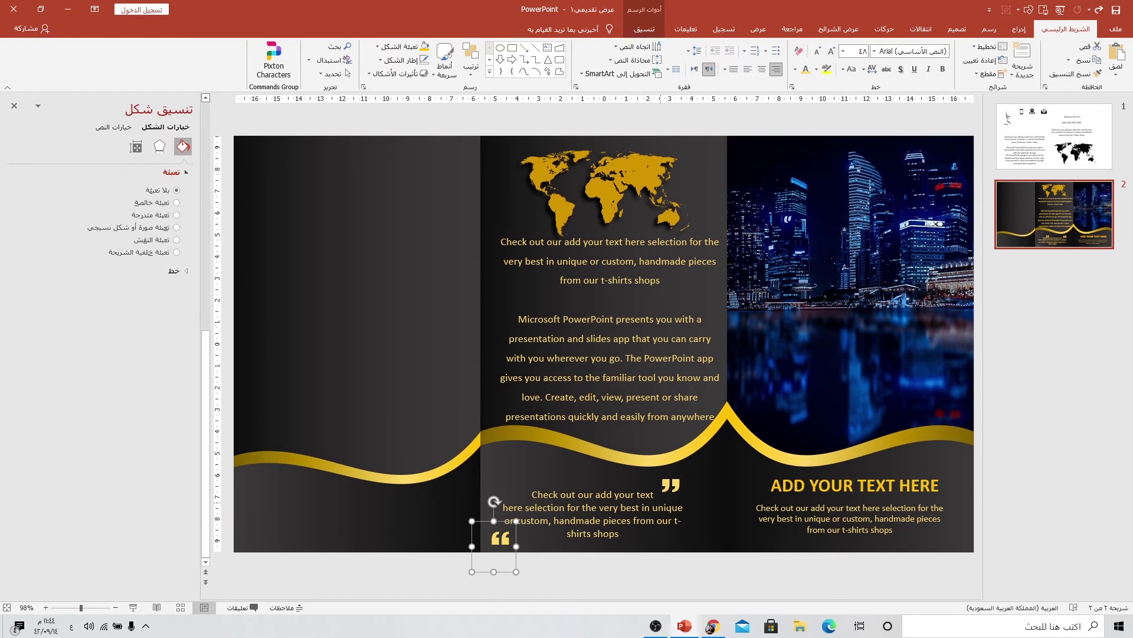
left_click(387, 278)
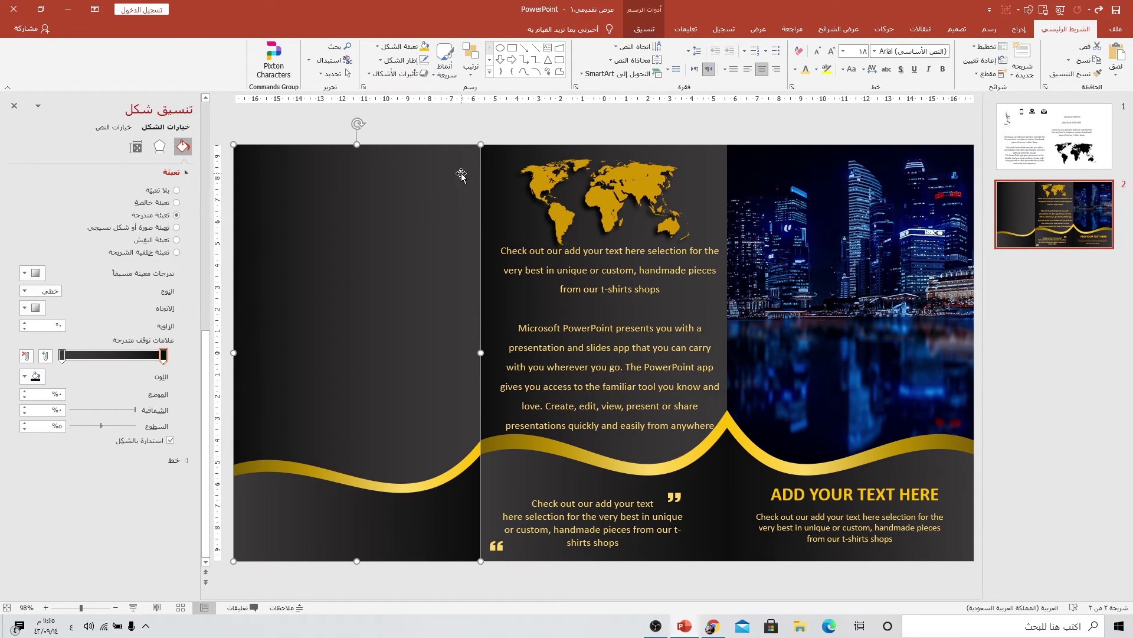
Add a 'Contact us' text box atop the left panel, centred, bold, gold, enlarged to 22 pt.
left_click(1019, 30)
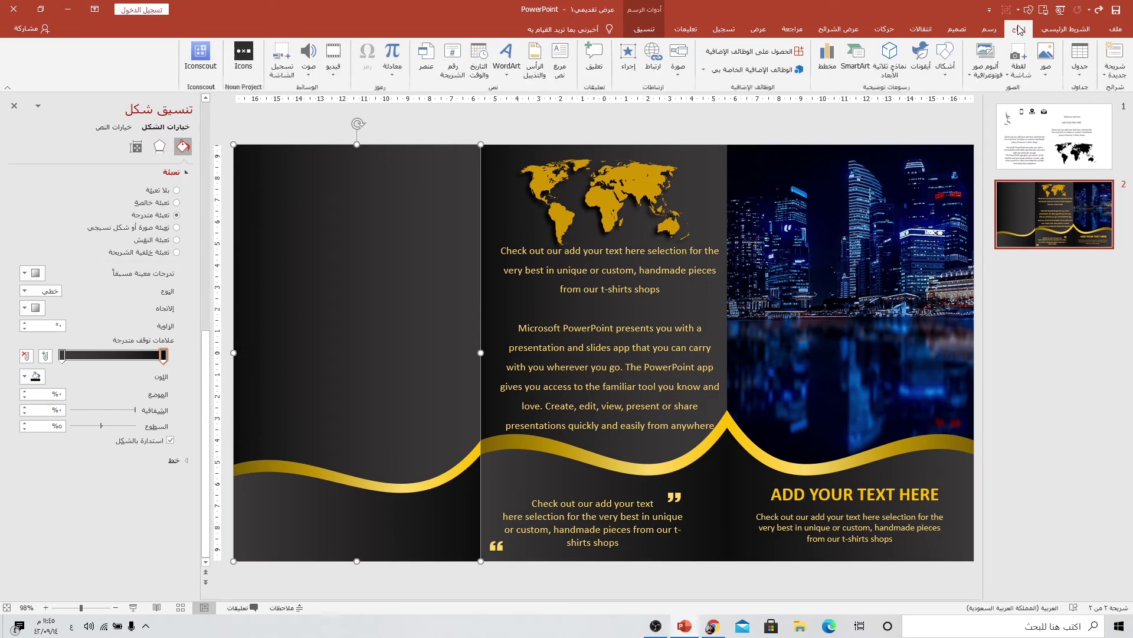
left_click(560, 59)
left_click_drag(407, 181, 245, 229)
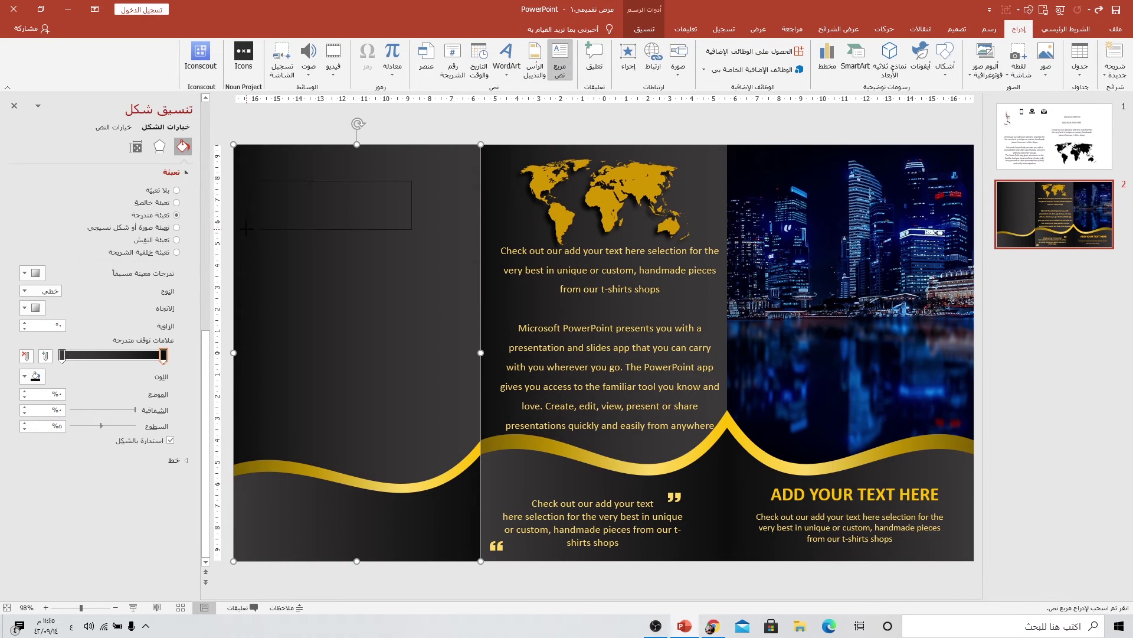
type("Contact us")
key("ctrl+v")
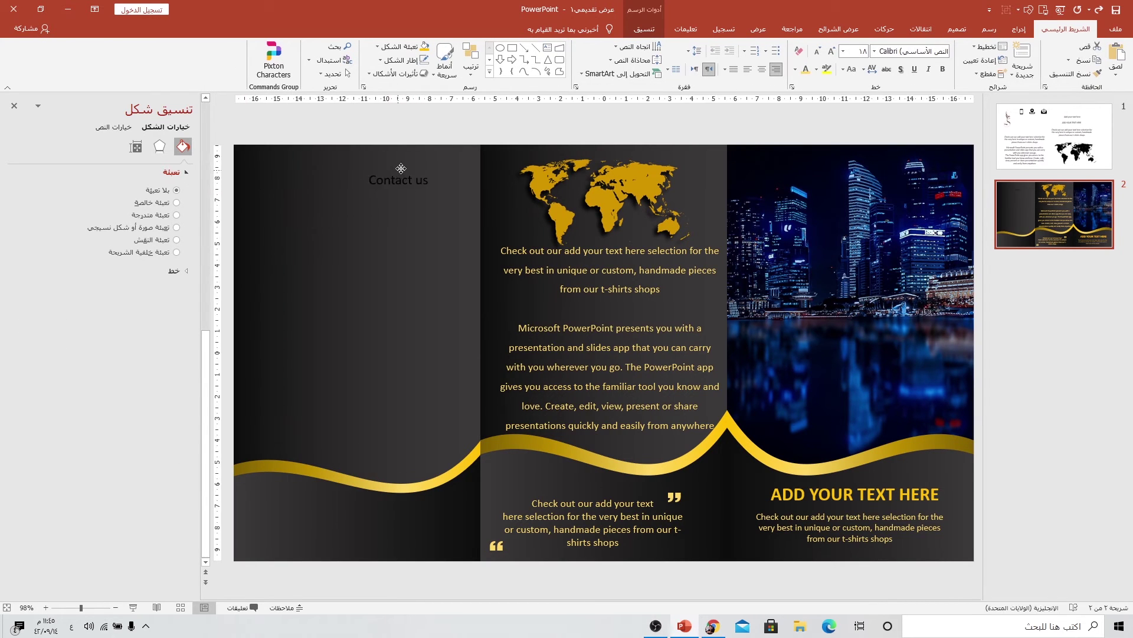
left_click(762, 69)
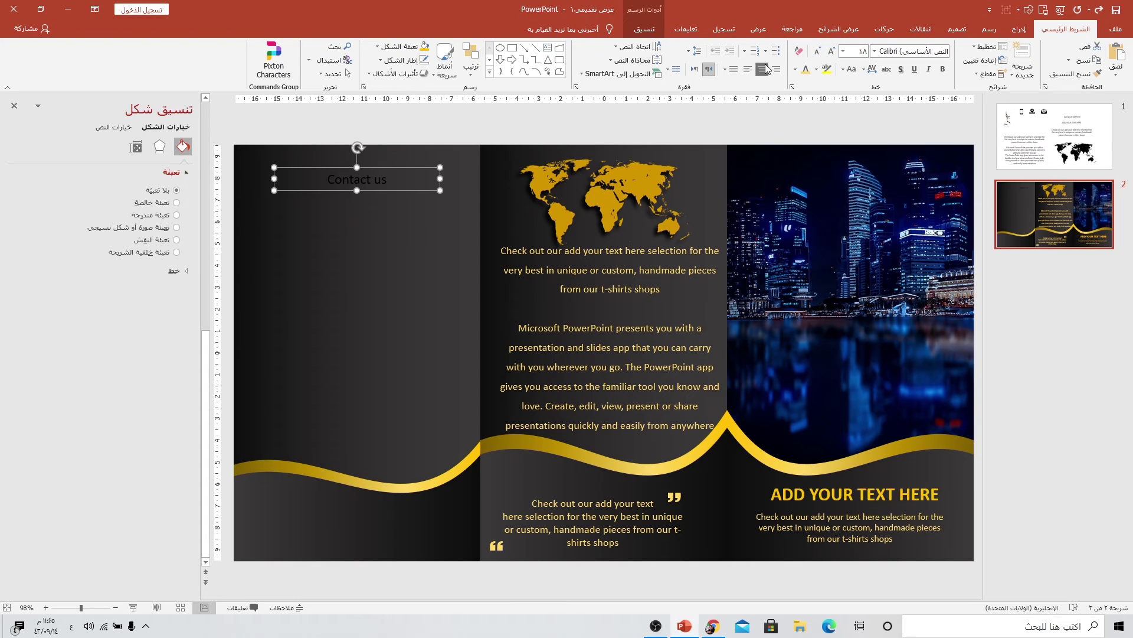
left_click(806, 69)
left_click(943, 69)
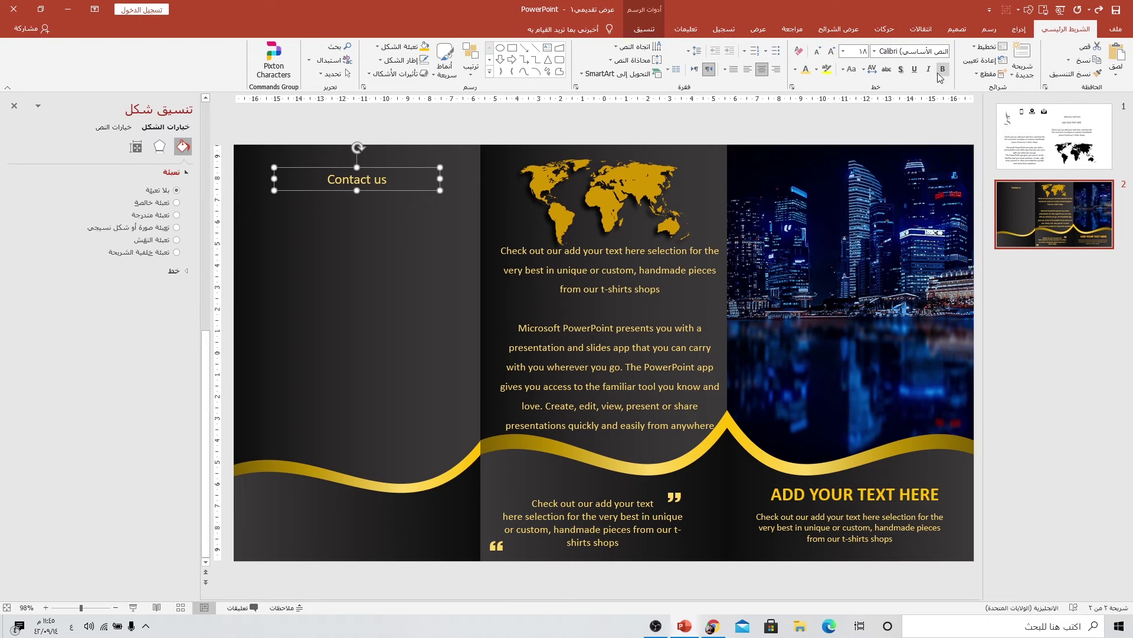
left_click(831, 51)
left_click(831, 52)
left_click(831, 51)
left_click(831, 52)
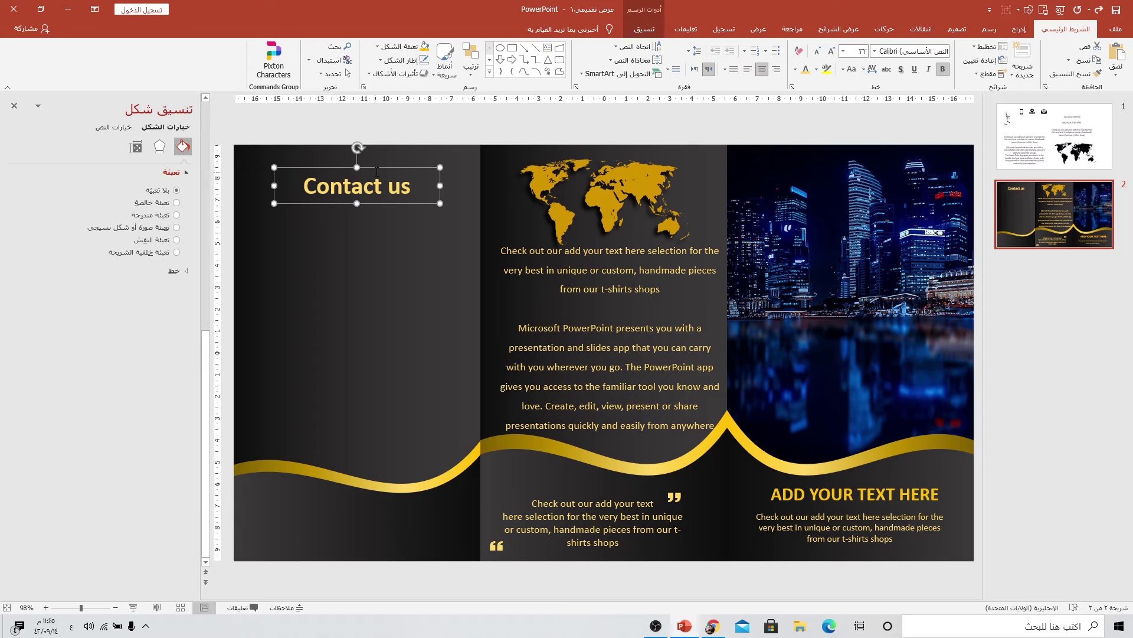
left_click_drag(377, 168, 373, 158)
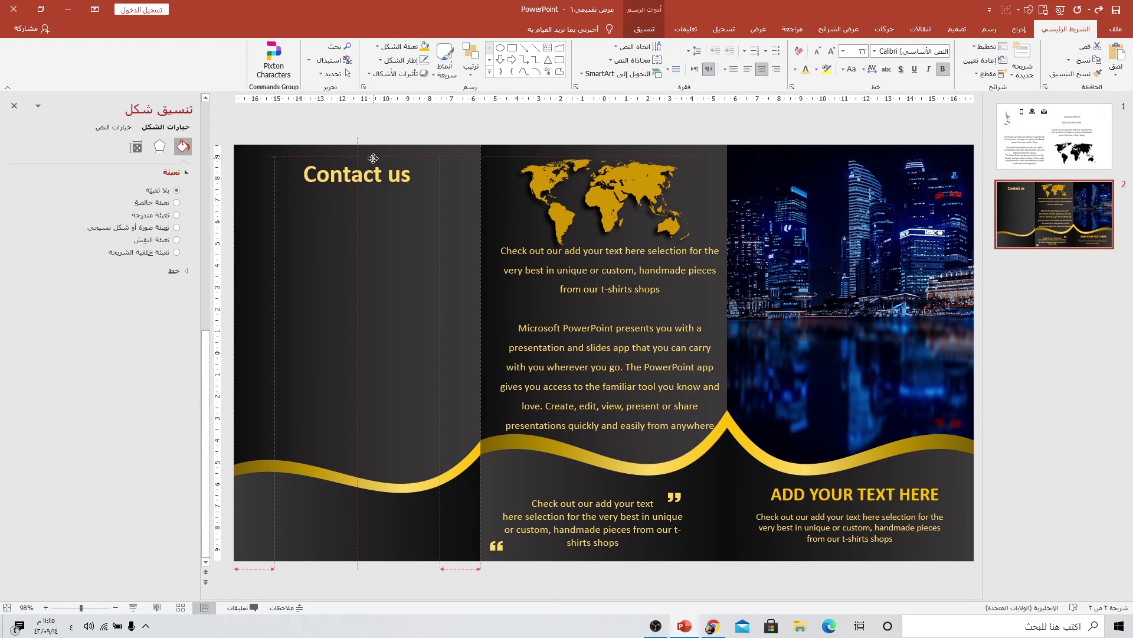
left_click(614, 126)
Draw a circle below the Contact us heading and remove its outline.
left_click(1019, 29)
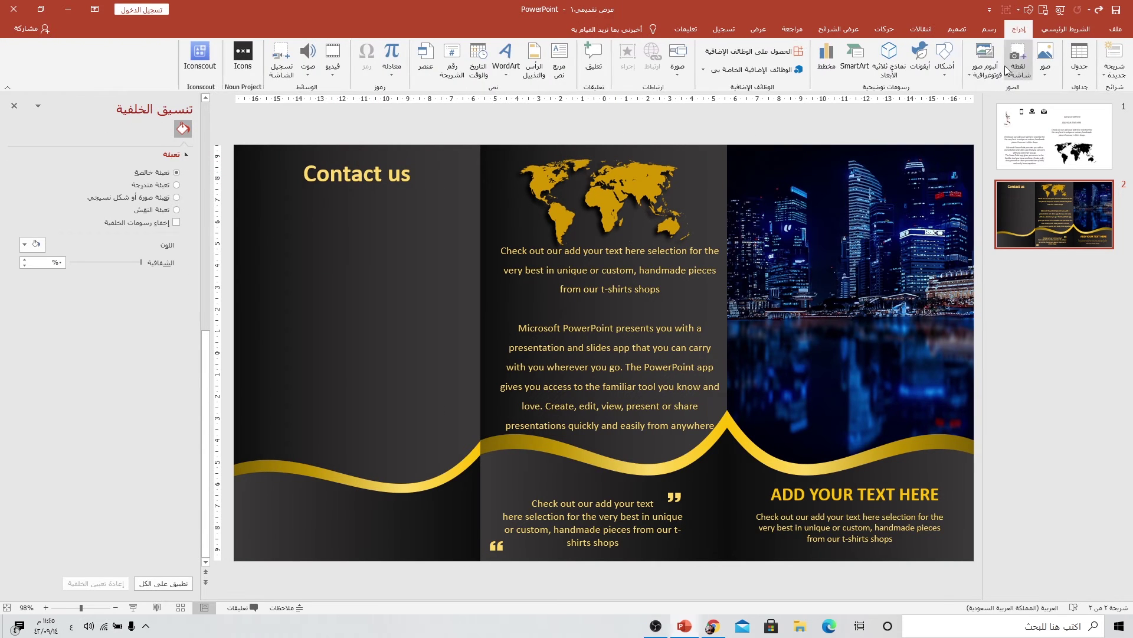
left_click(945, 59)
left_click(893, 107)
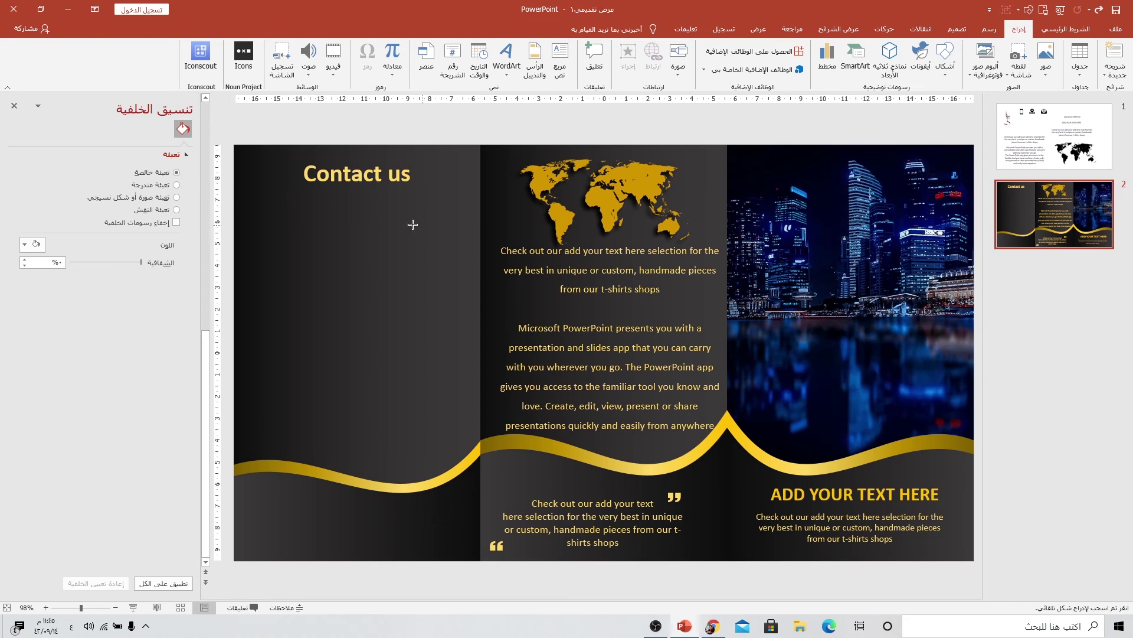
mouse_move(310, 209)
left_mouse_down()
mouse_move(361, 259)
mouse_move(341, 218)
left_mouse_up()
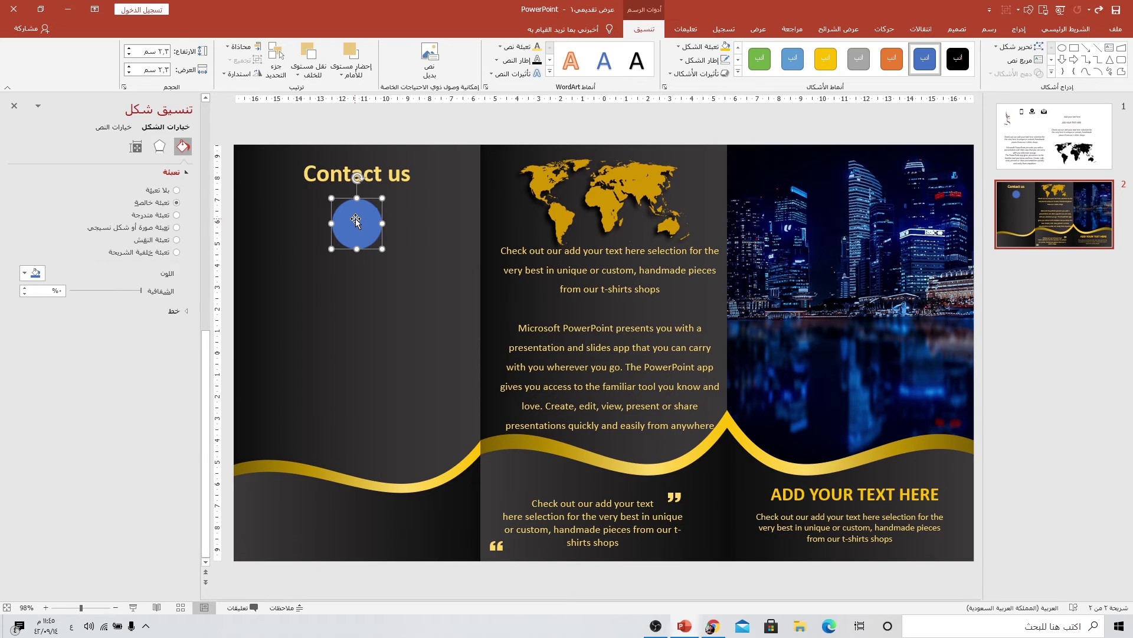
left_click(703, 60)
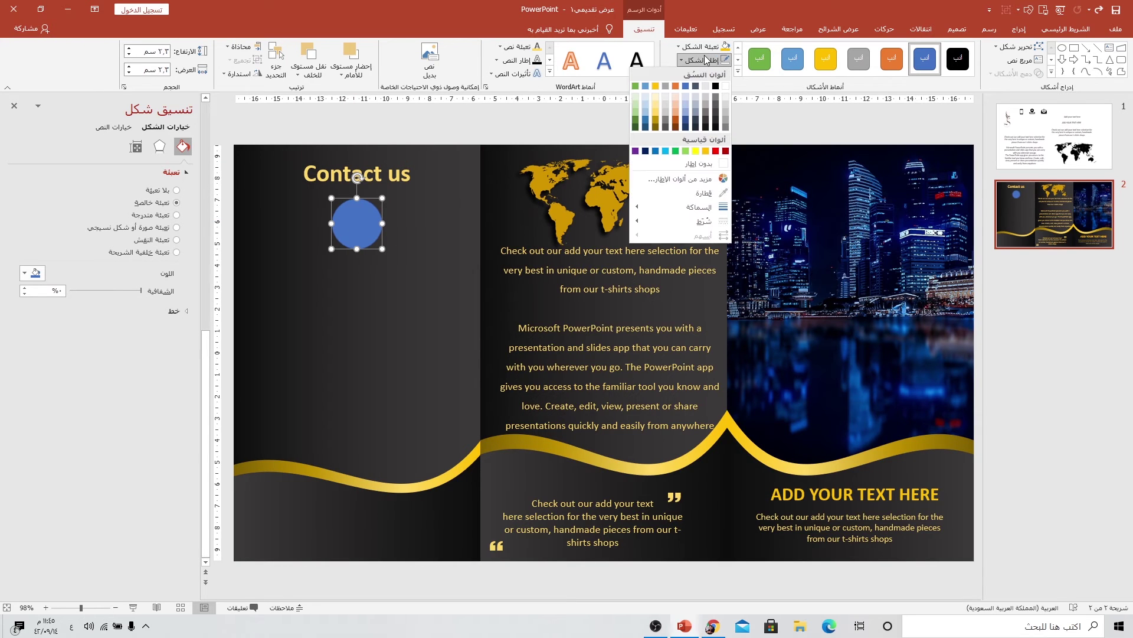
left_click(684, 165)
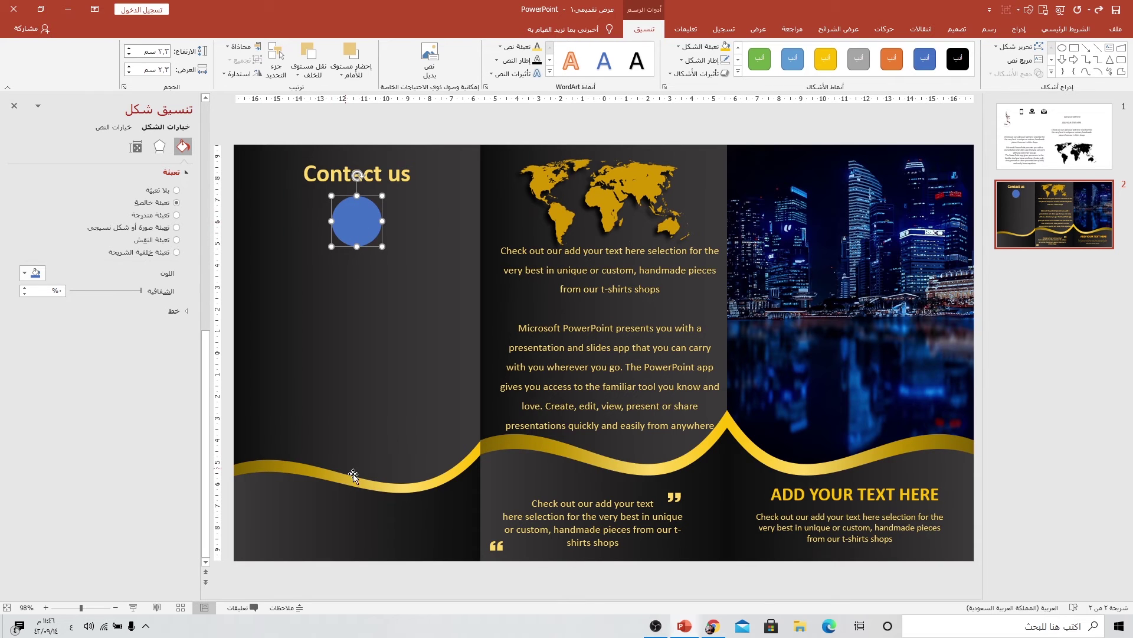
Apply the wave's gold gradient to the circle with Format Painter and stack two copies below it.
left_click(325, 472)
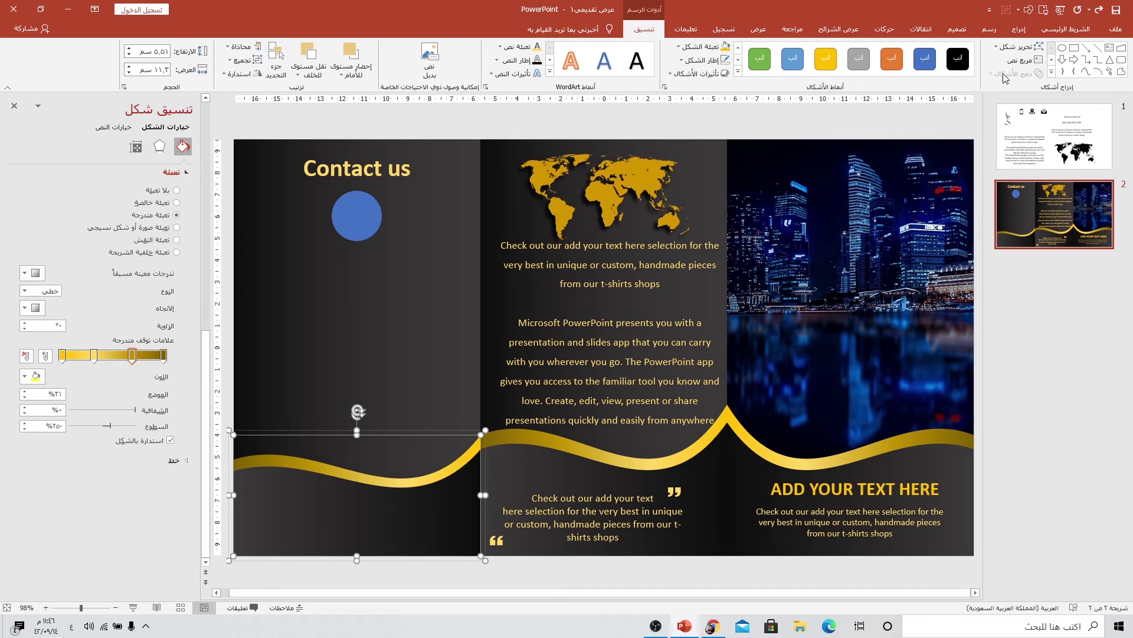
left_click(1064, 30)
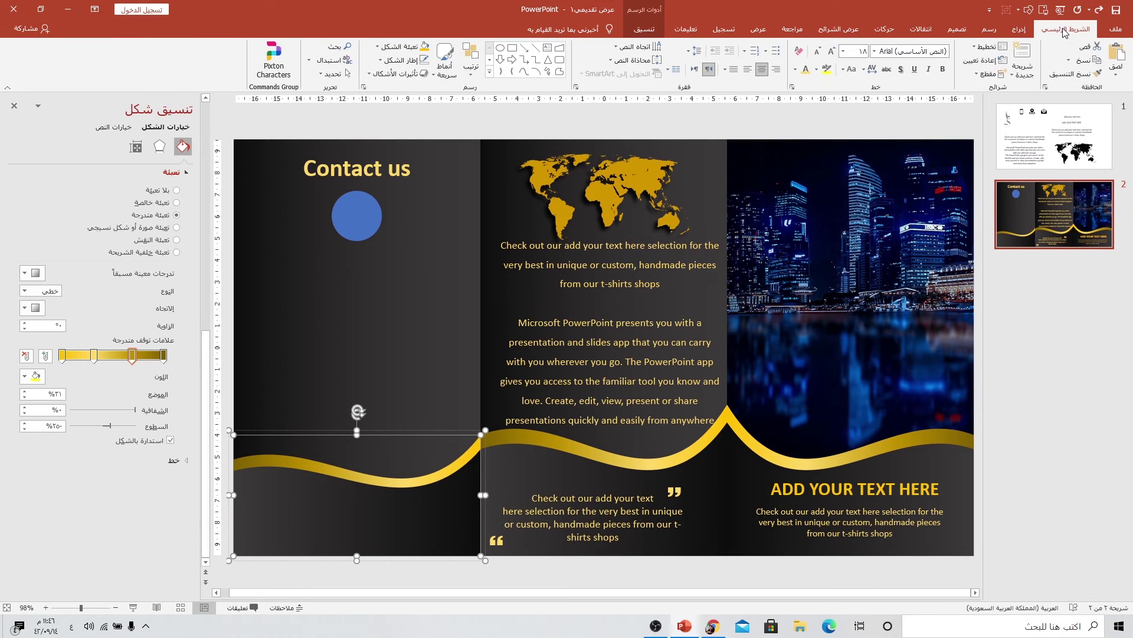
left_click(1056, 75)
left_click(365, 220)
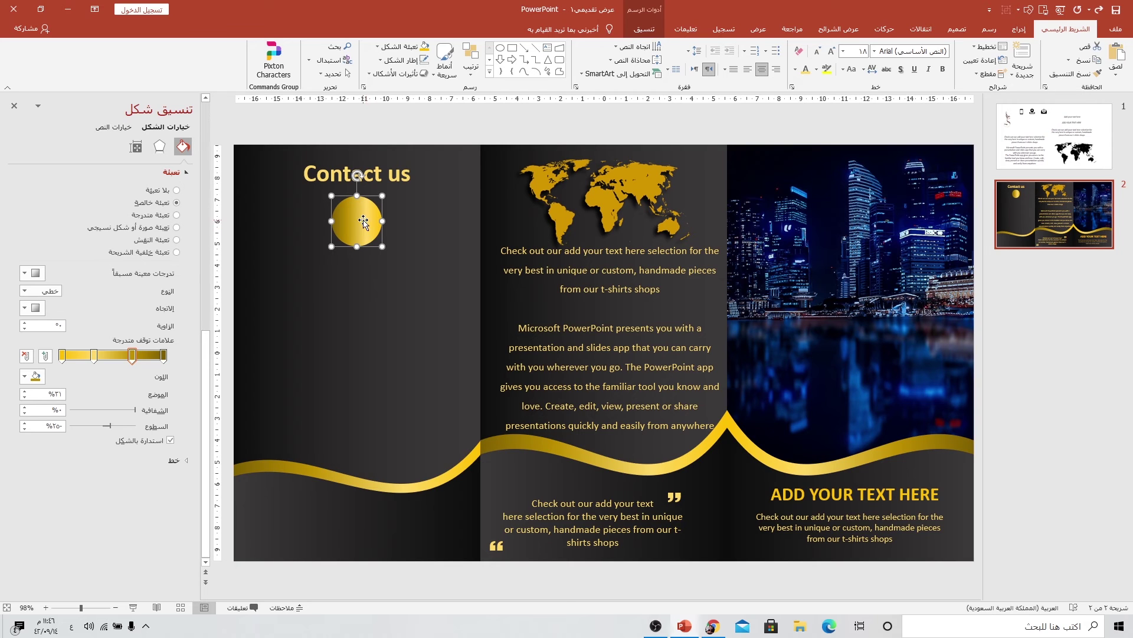
left_click_drag(365, 221, 368, 324)
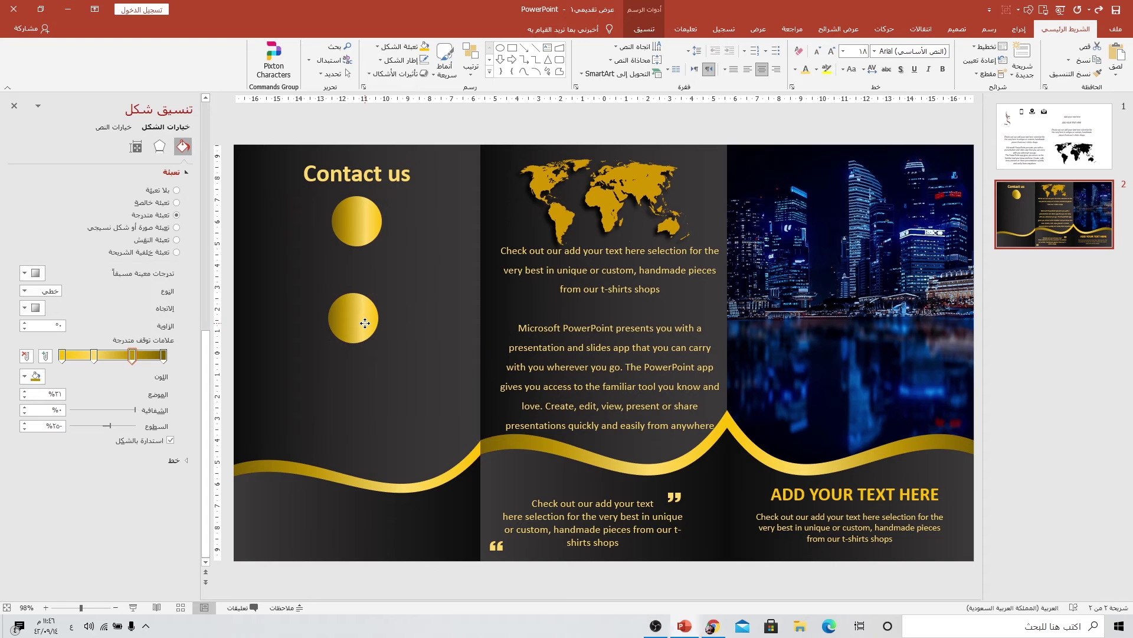
left_click_drag(367, 324, 362, 410)
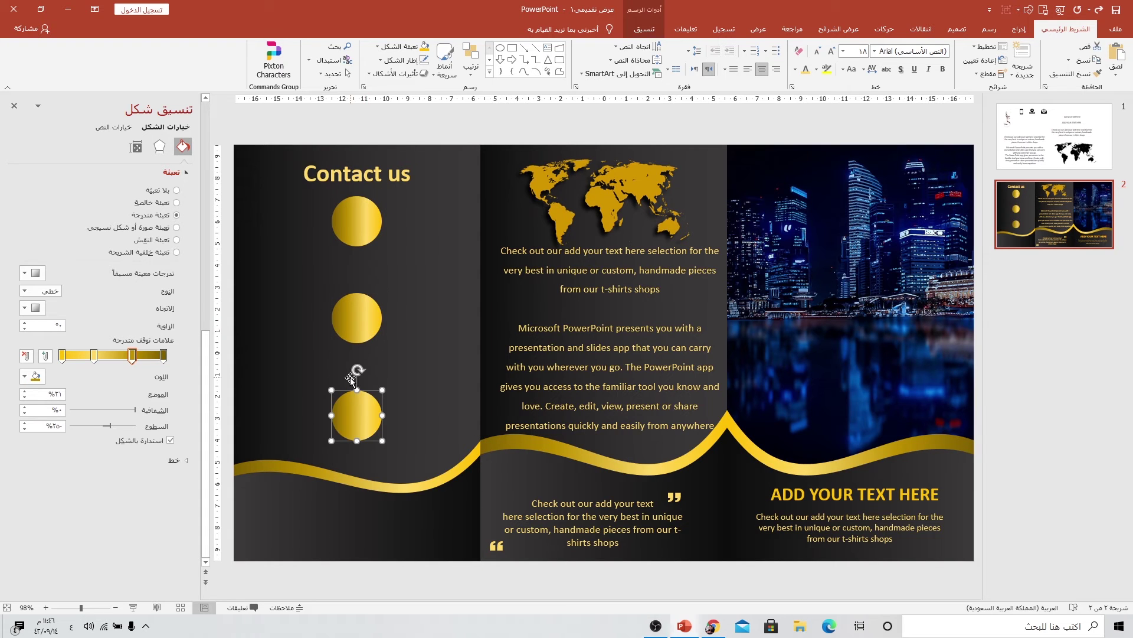
Copy the phone, envelope and location icons from slide 1 onto slide 2.
left_click(1039, 171)
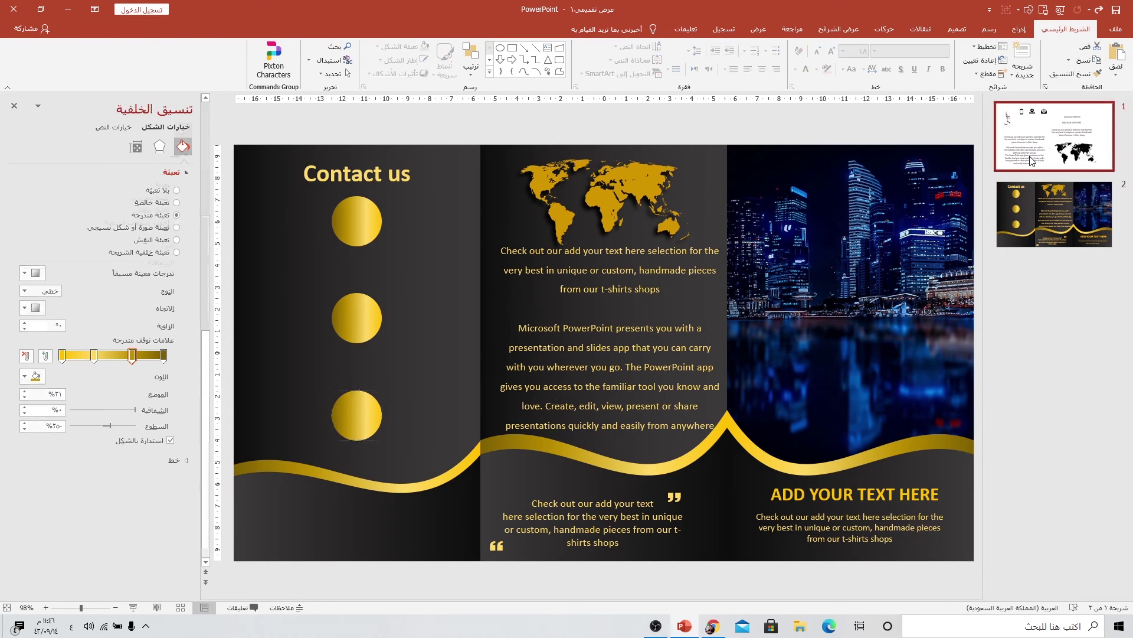
left_click(394, 187)
left_click(462, 190, "shift")
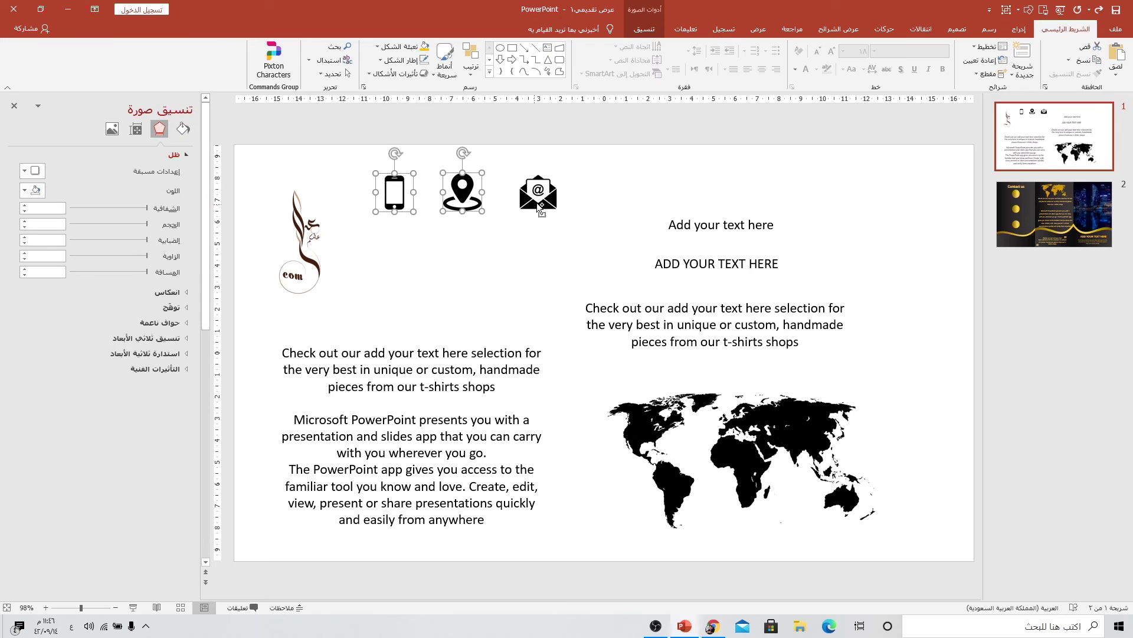
key("ctrl+c")
left_click(1054, 214)
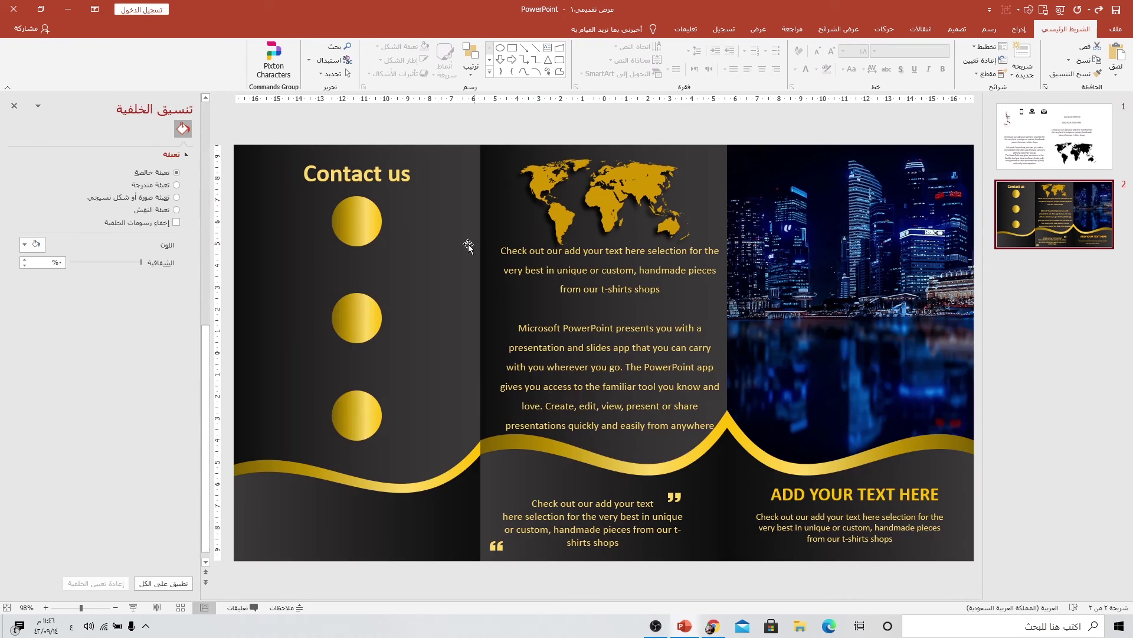
key("ctrl+v")
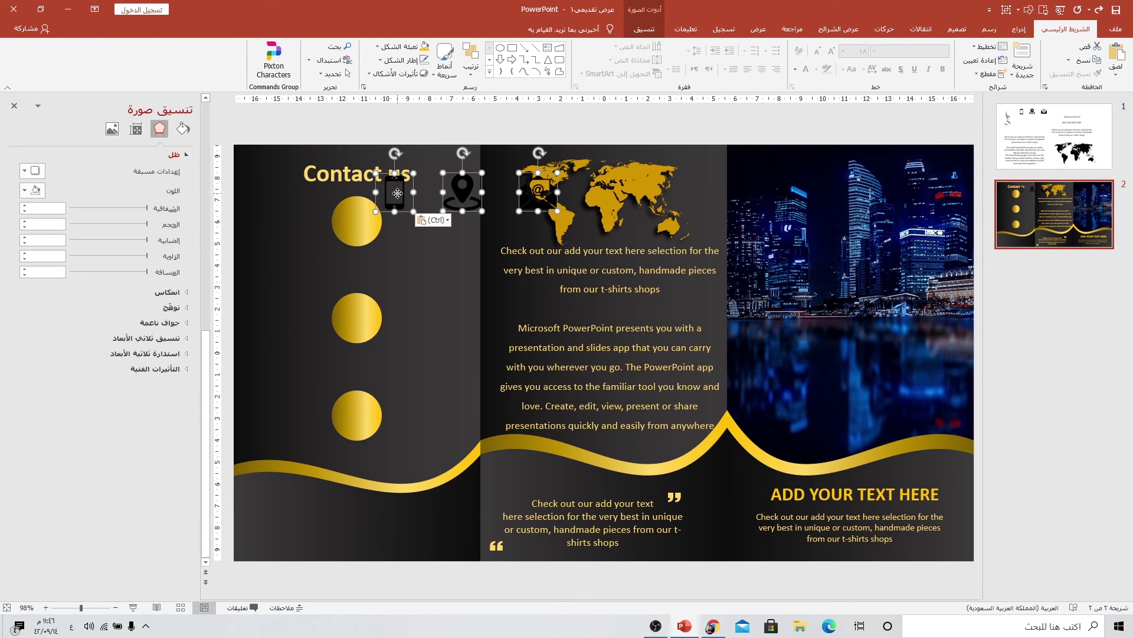
Centre the phone, envelope and pin icons on the three gold circles in order.
mouse_move(398, 193)
left_mouse_down()
mouse_move(357, 224)
mouse_move(362, 417)
left_mouse_up()
left_click(398, 277)
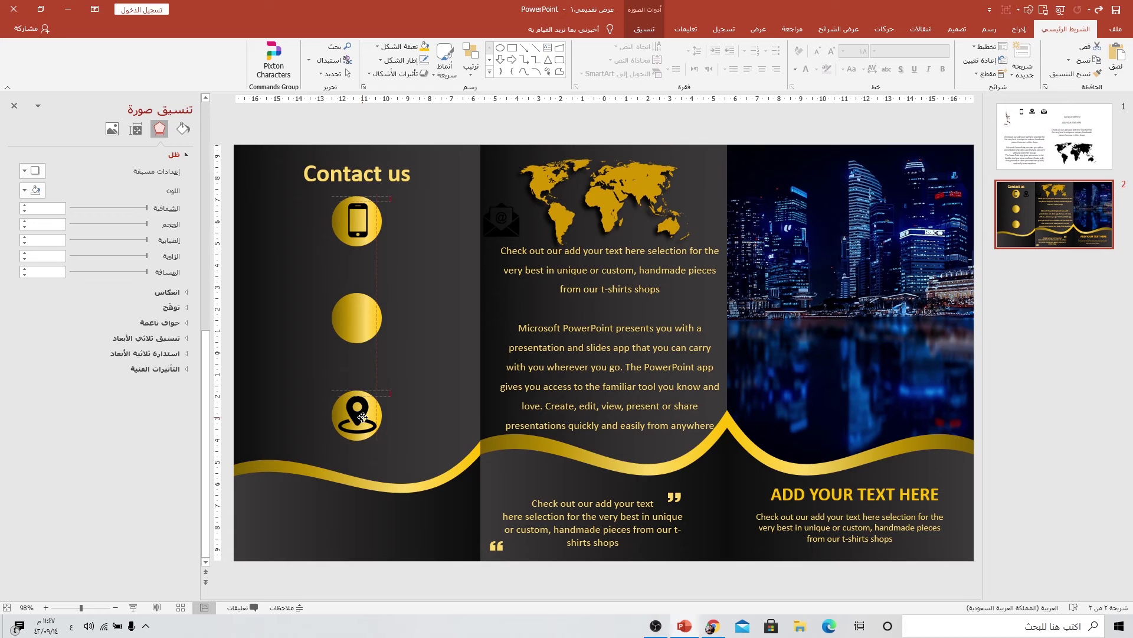
left_click_drag(501, 220, 365, 320)
left_click(351, 417, "shift")
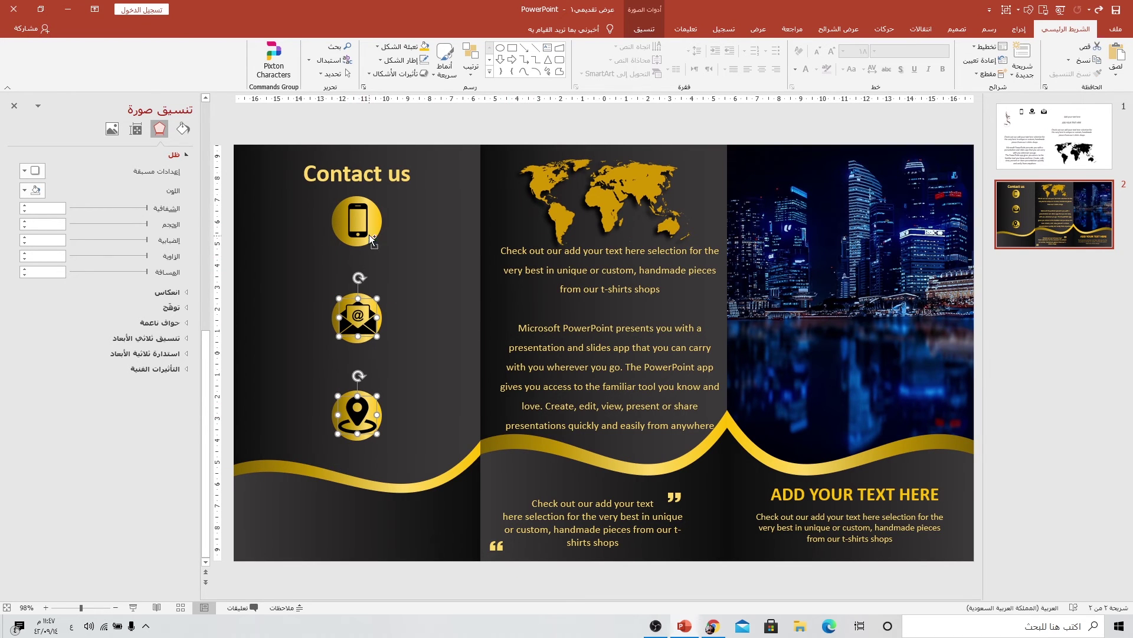
left_click(347, 231)
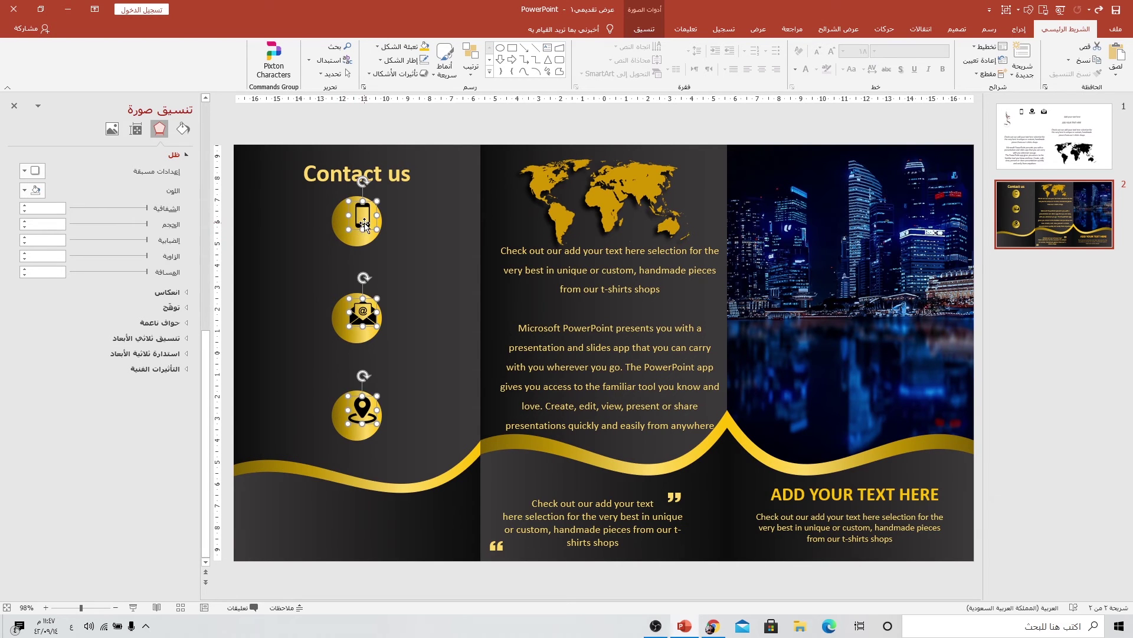
left_click_drag(359, 225, 359, 225)
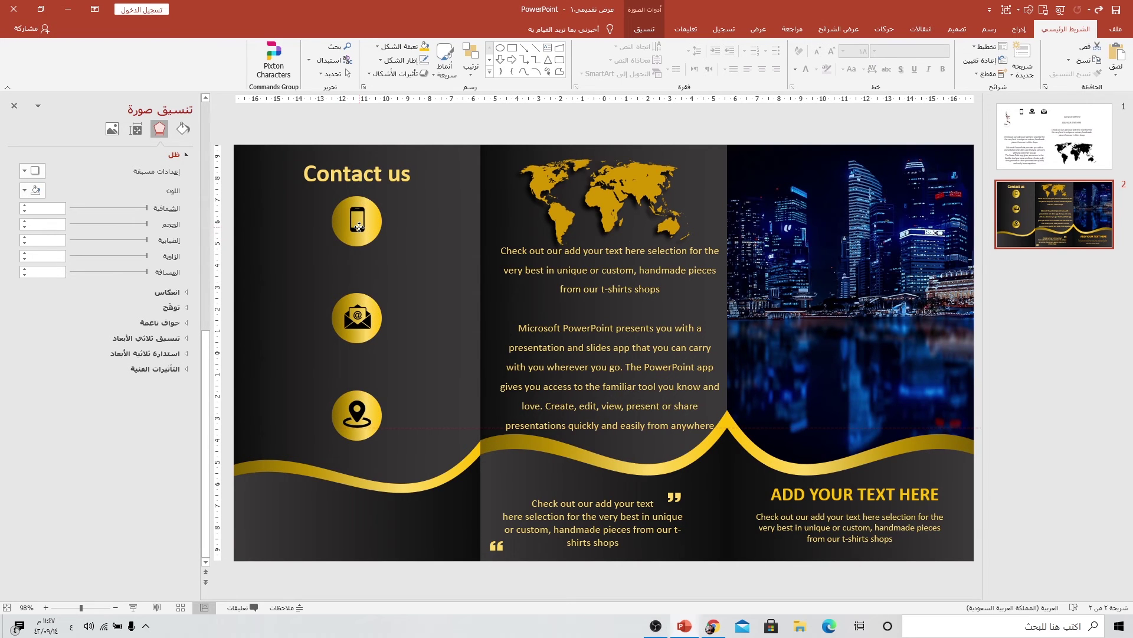
left_click(417, 320)
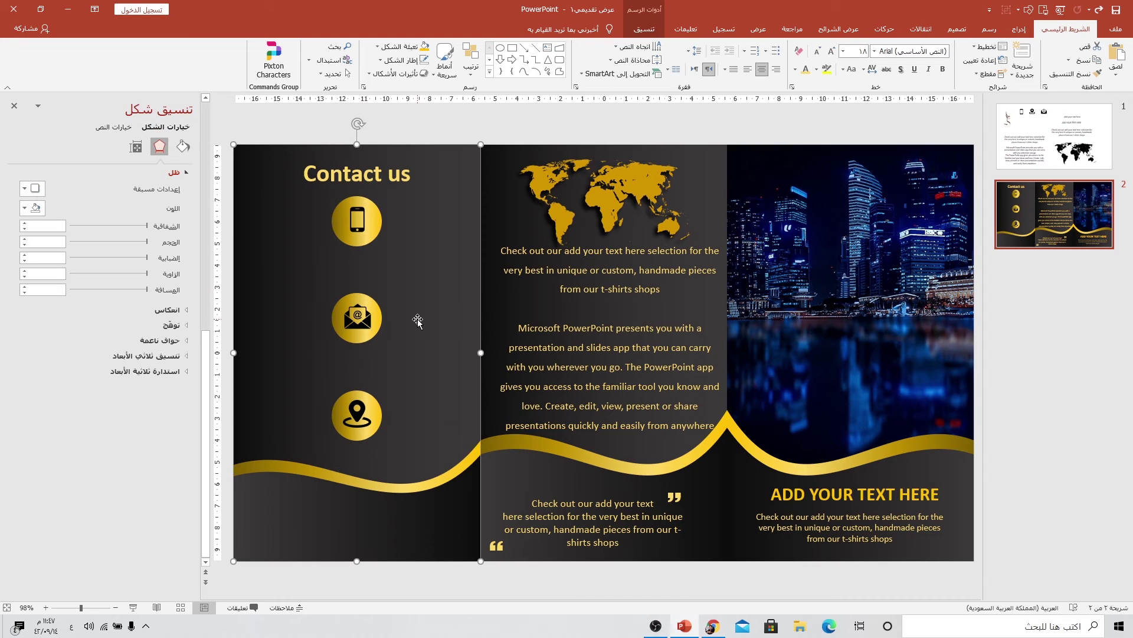
Add a centred, bold phone-number text box beneath the phone circle.
left_click(1019, 29)
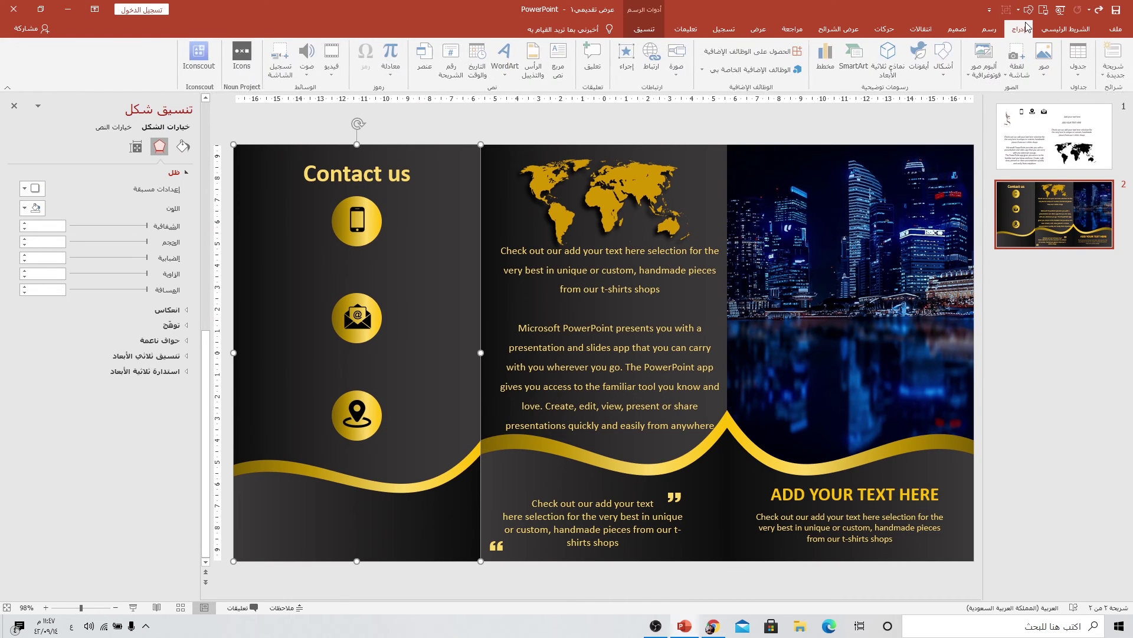
left_click(559, 59)
left_click_drag(316, 248, 395, 284)
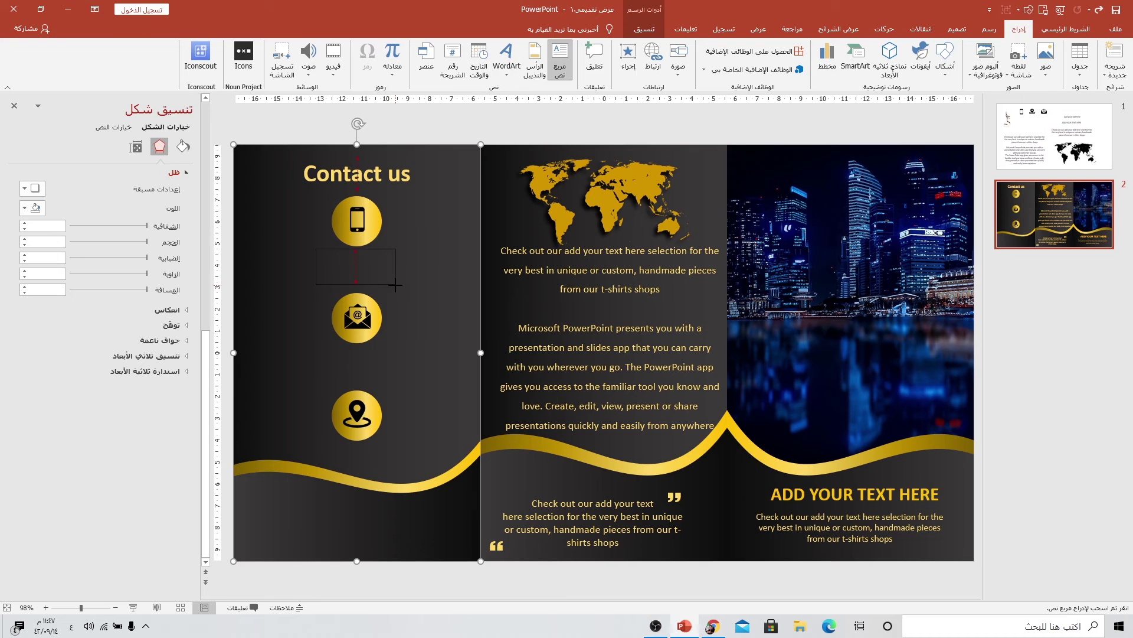
key("alt+shift")
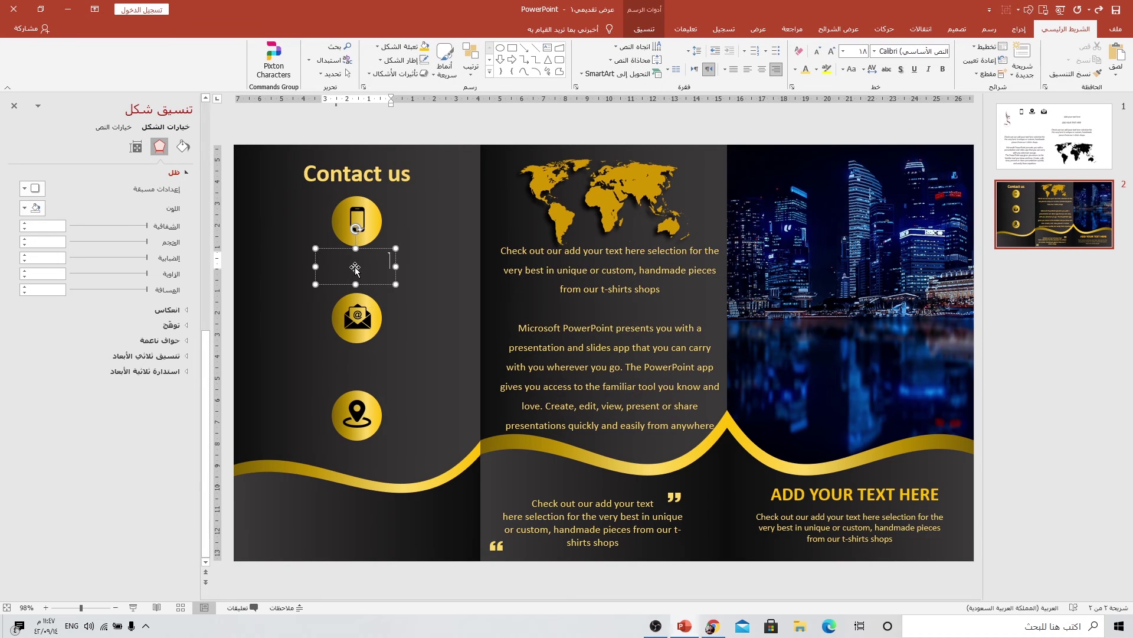
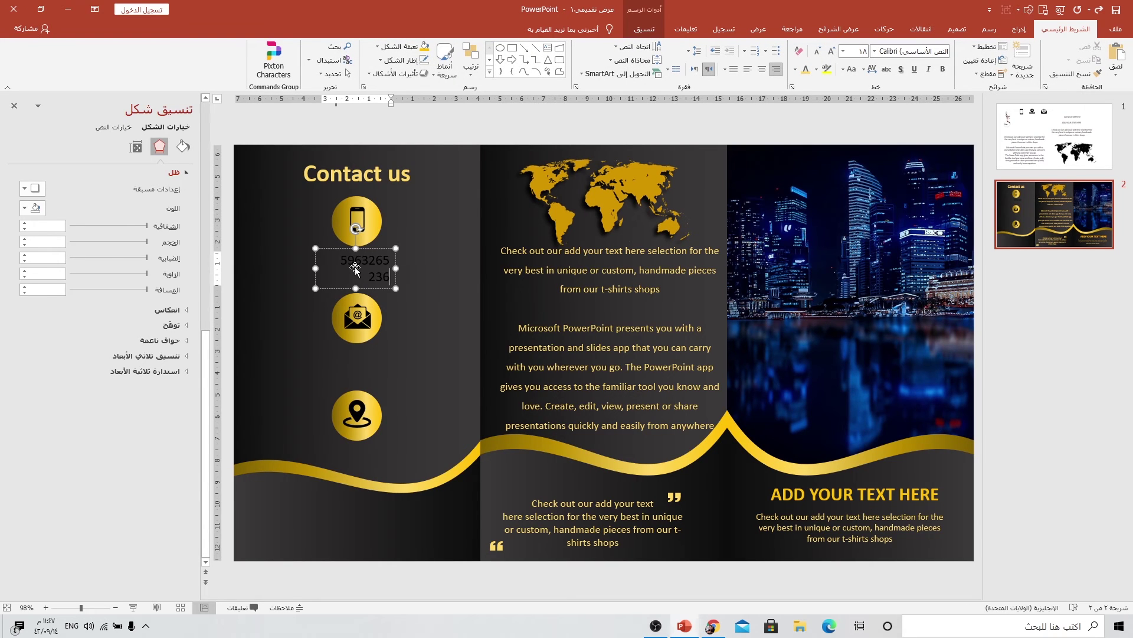
left_click(384, 249)
left_click(761, 71)
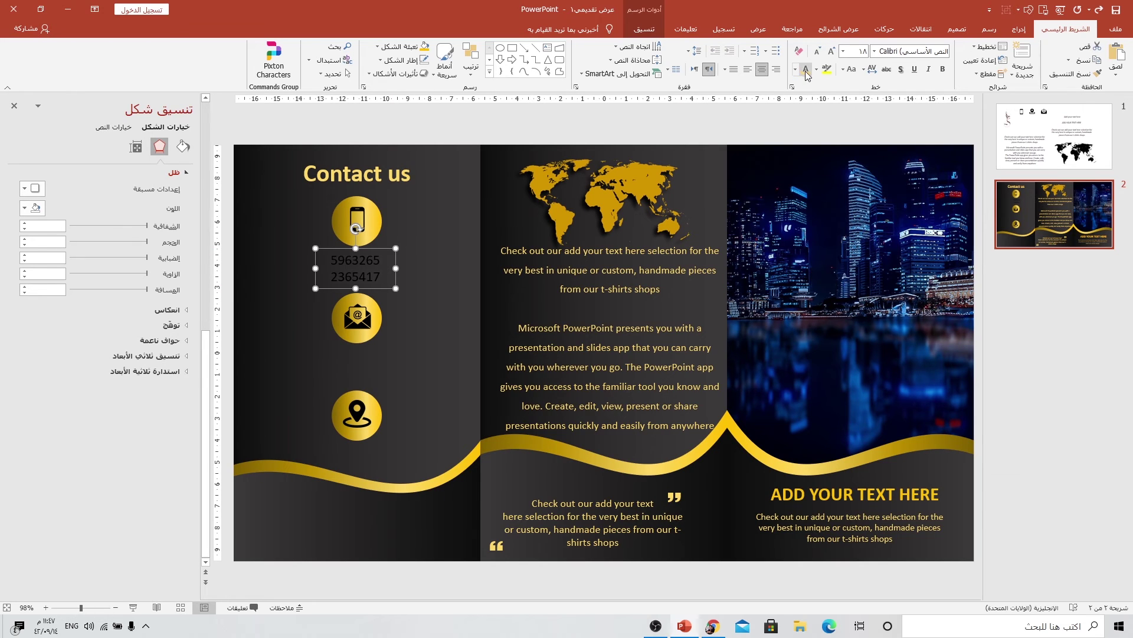
left_click(943, 71)
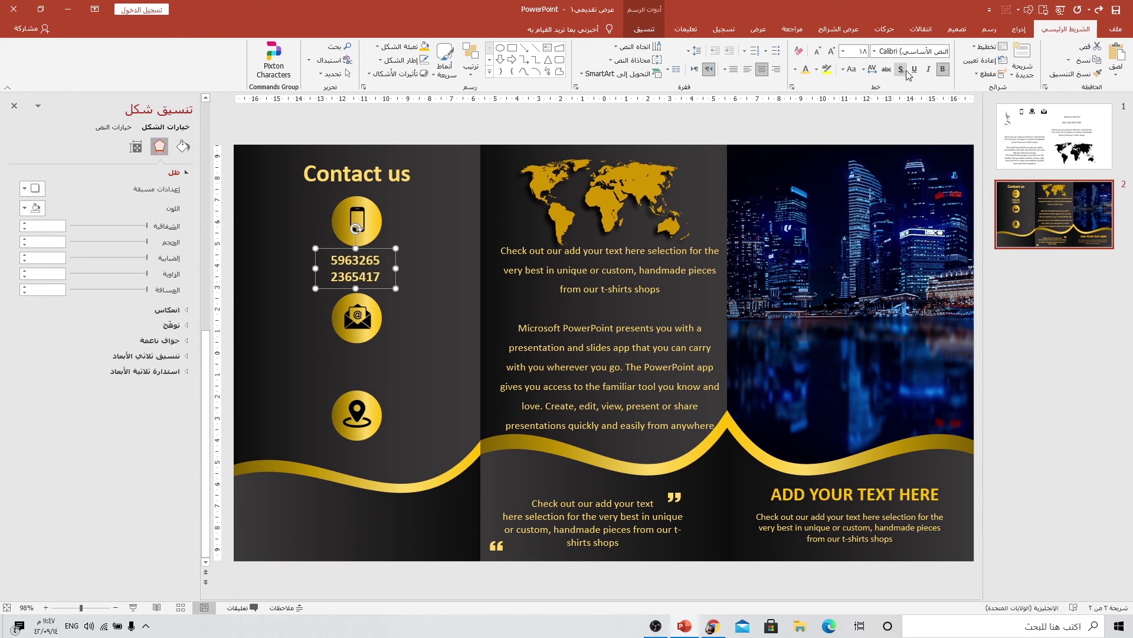
left_click_drag(387, 249, 387, 343)
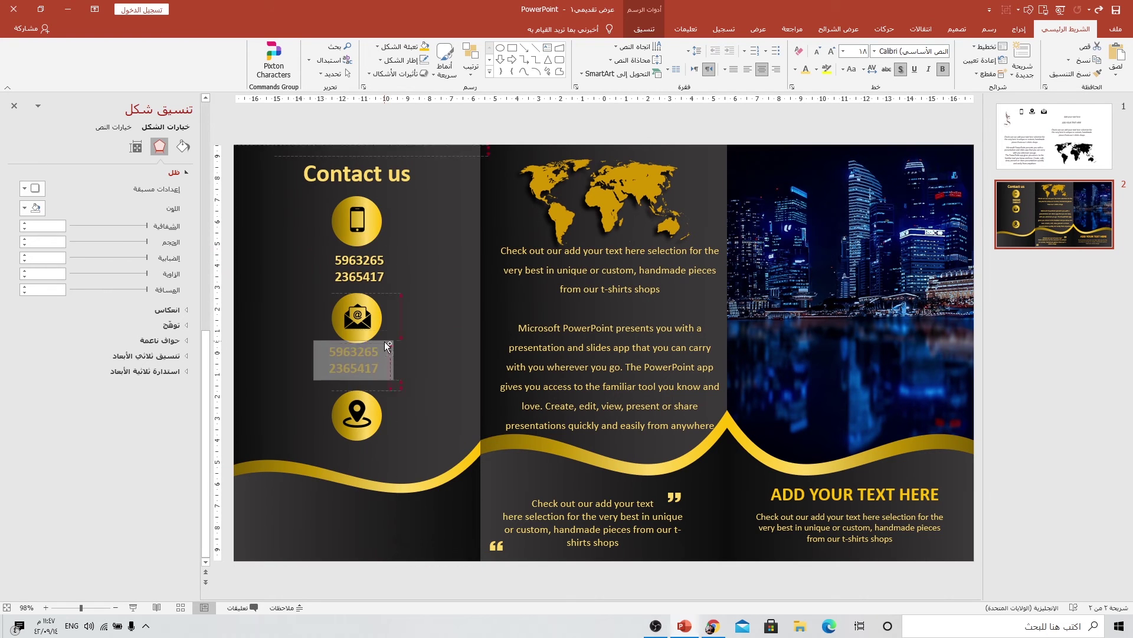
Duplicate the box under the envelope circle, replace the text with the e-mail address, and widen it.
left_click(354, 354)
triple_click(354, 354)
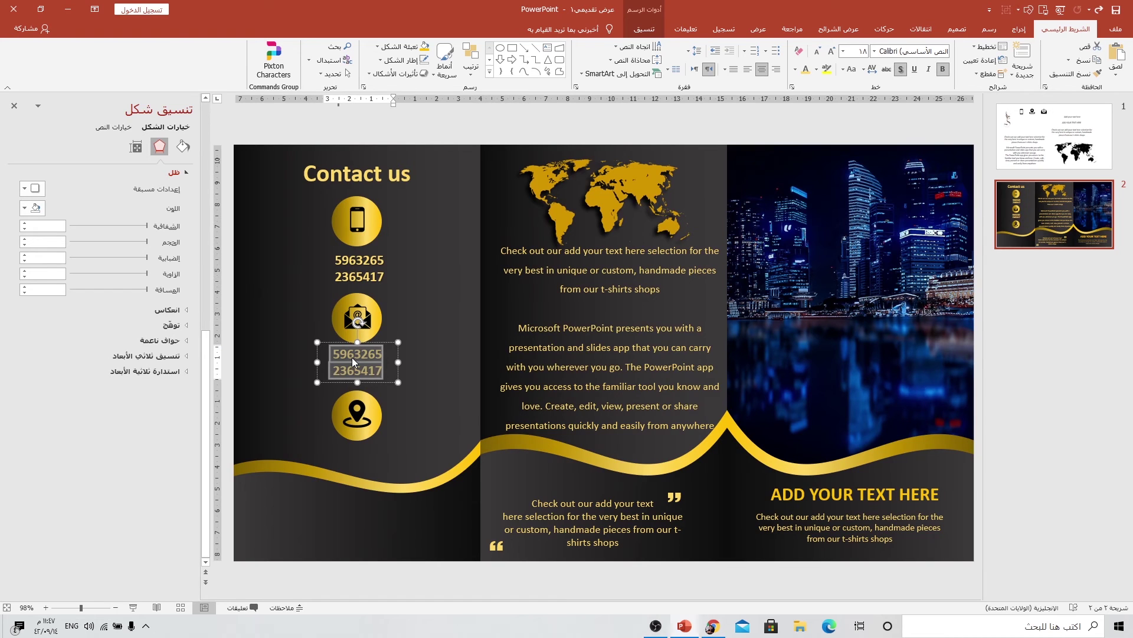
key("ctrl+v")
left_click_drag(317, 362, 291, 363)
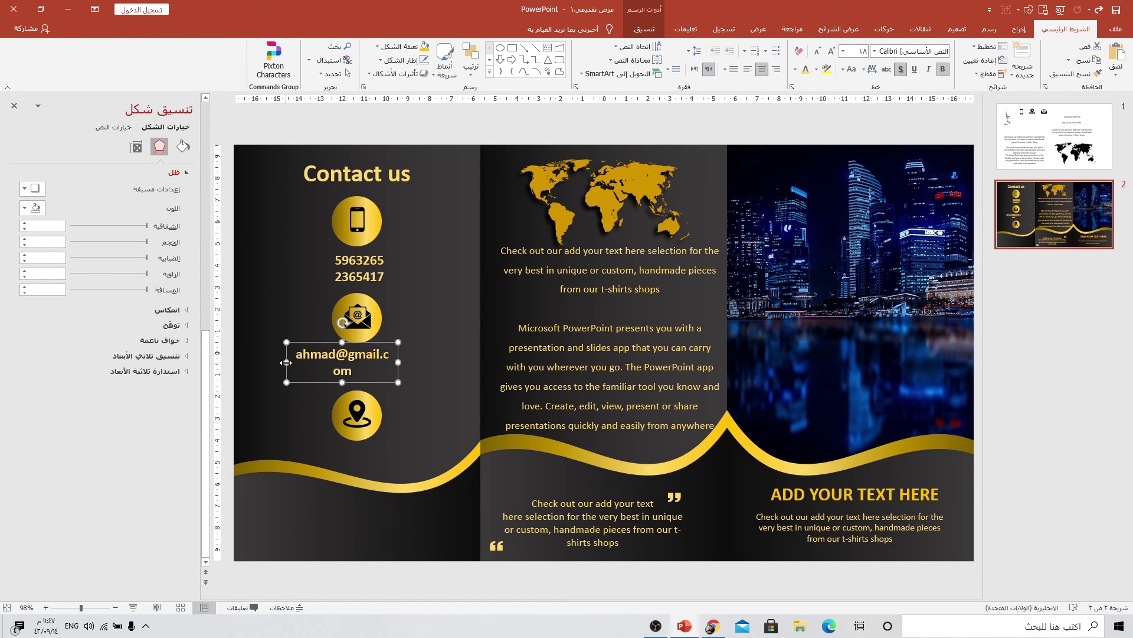
mouse_move(400, 362)
left_mouse_down()
mouse_move(426, 365)
mouse_move(374, 451)
left_mouse_up()
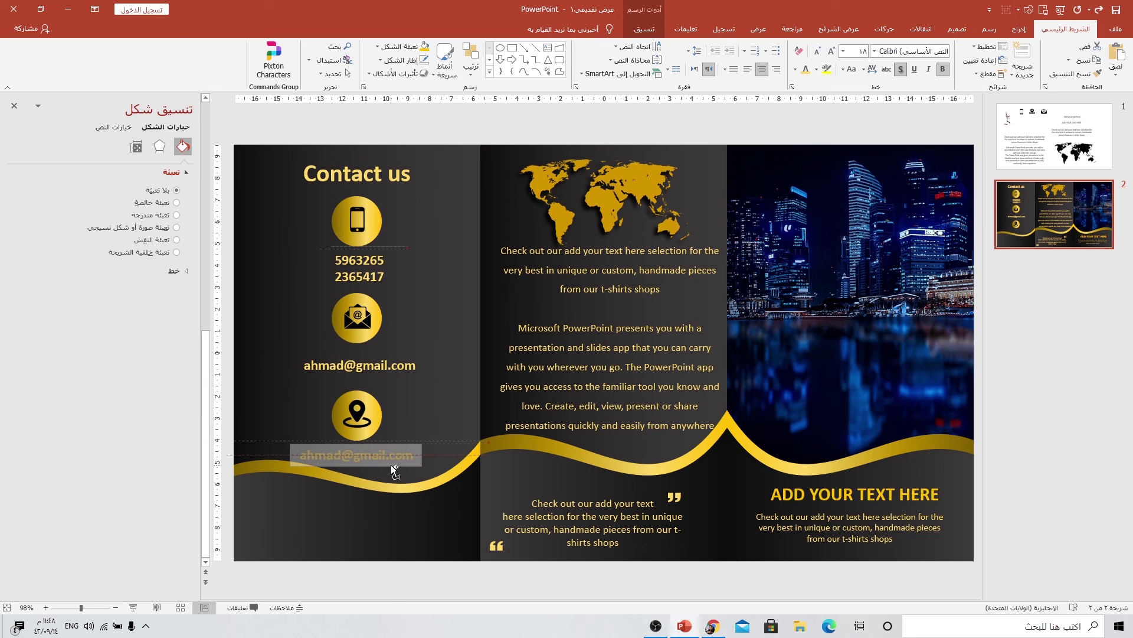
Add a 'City :' label centred under the location pin in the left panel.
triple_click(374, 451)
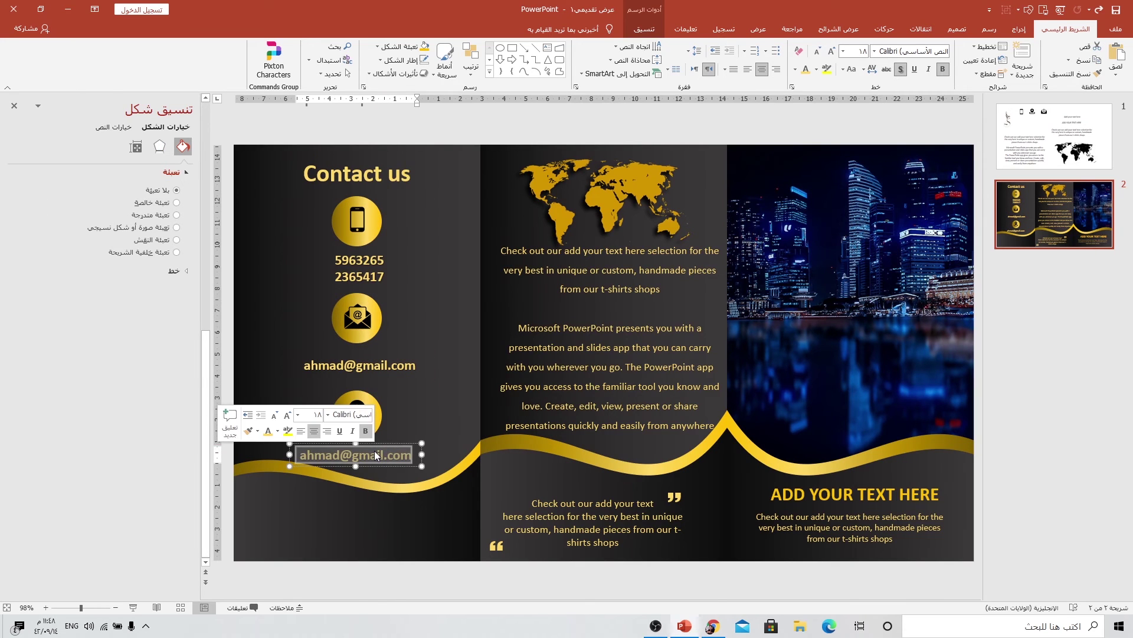
type("City :")
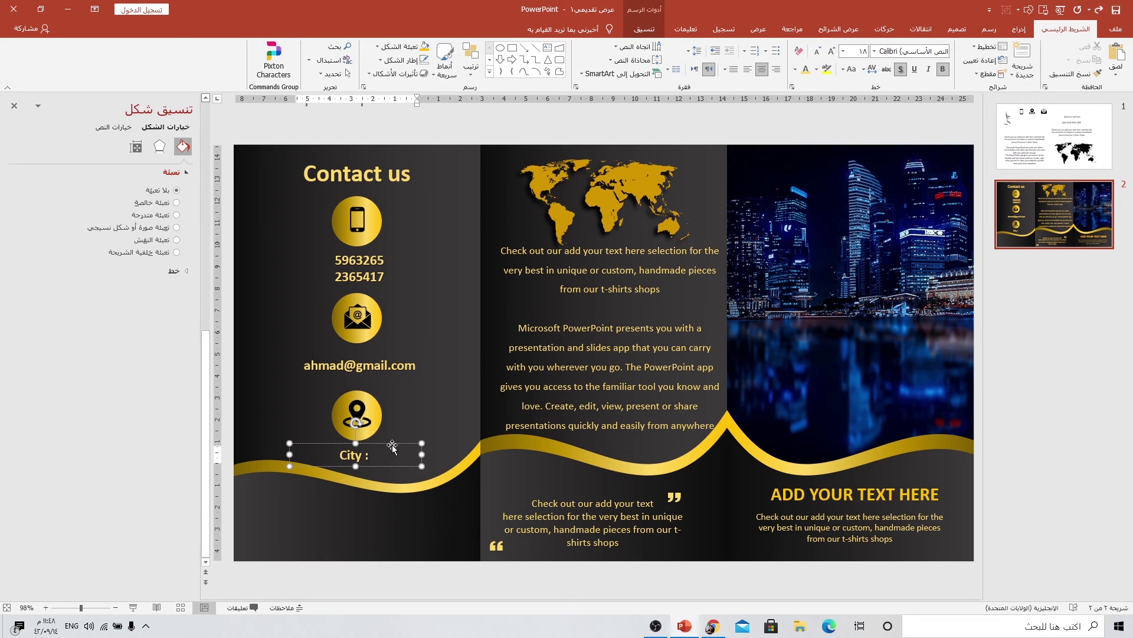
left_click_drag(392, 447, 396, 445)
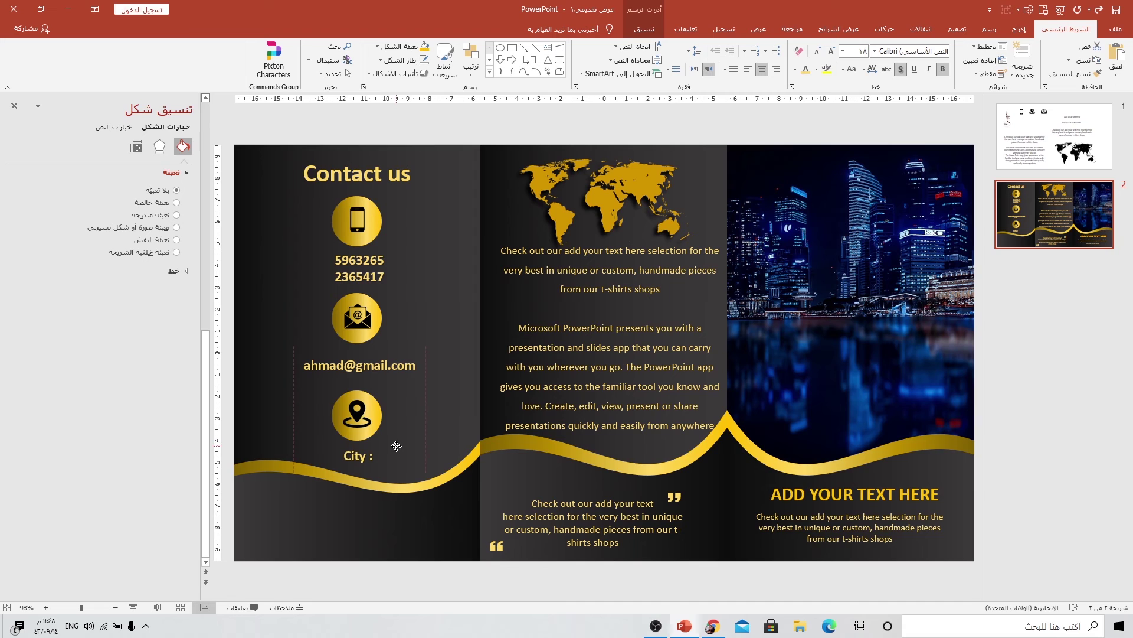
Duplicate the short gold paragraph from the right panel into the bottom of the left panel, below the wave.
left_click(407, 519)
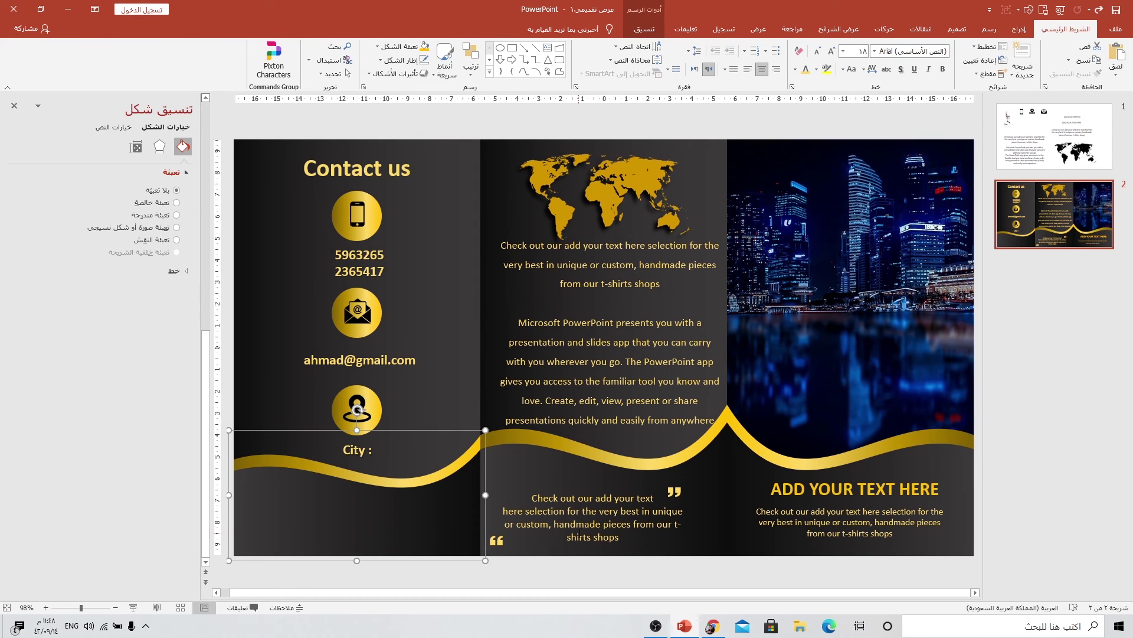
left_click(796, 532)
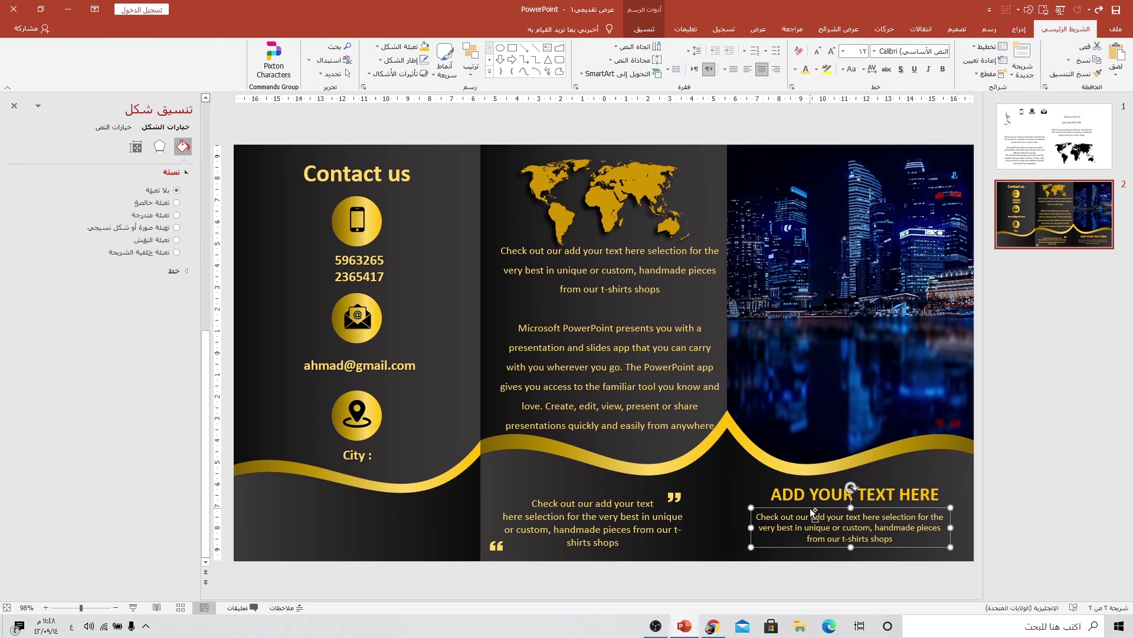
mouse_move(787, 533)
left_mouse_down()
mouse_move(796, 542)
mouse_move(294, 549)
left_mouse_up()
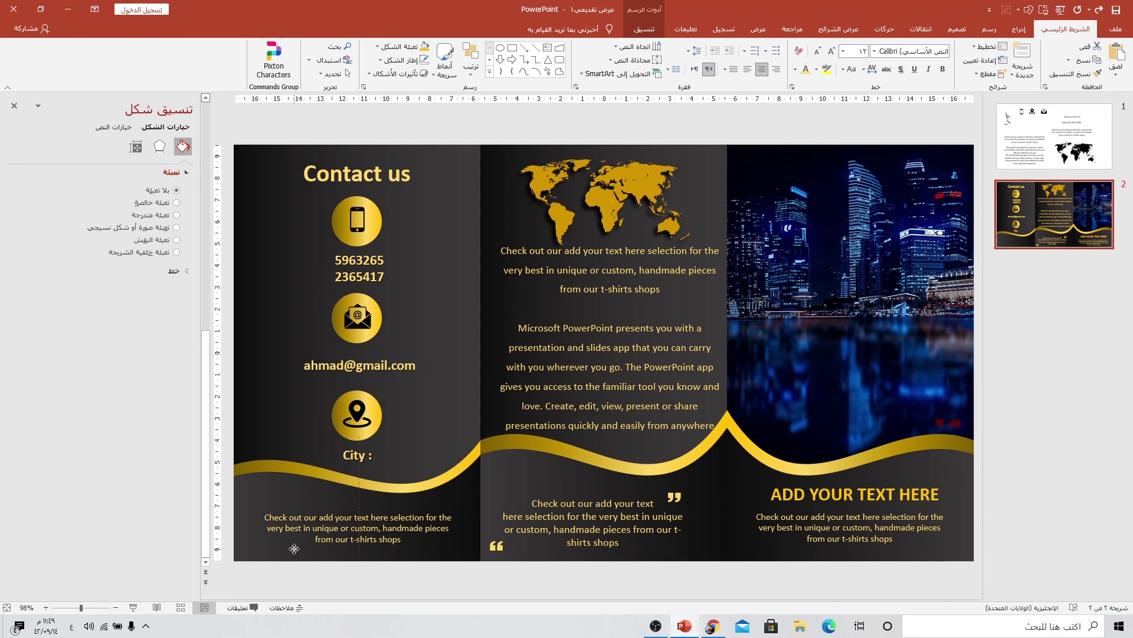
key("Escape")
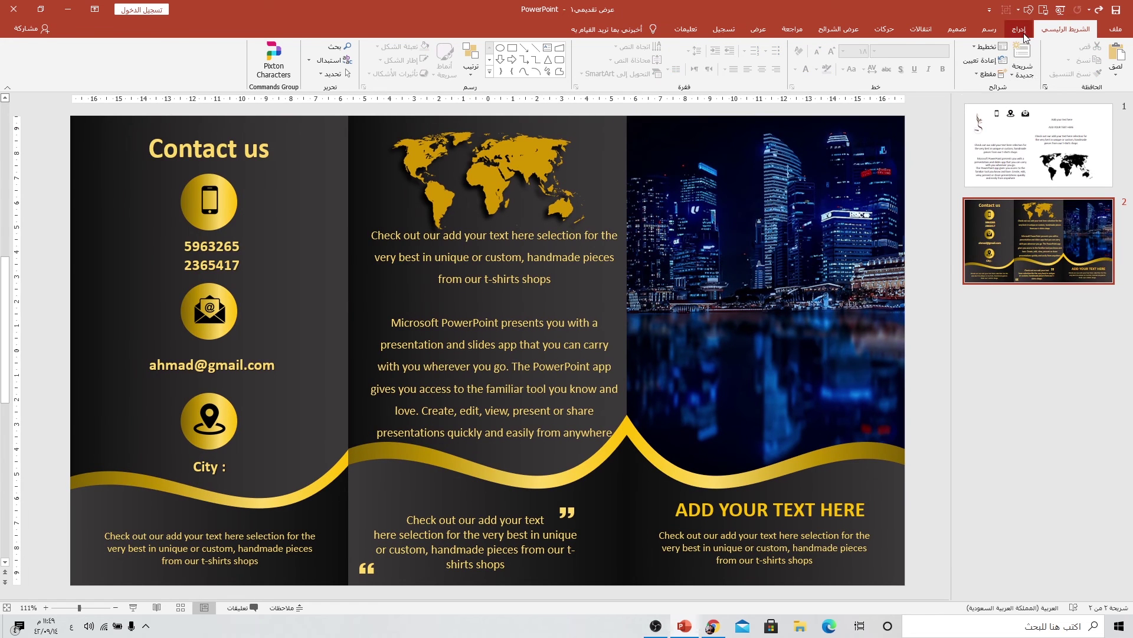
left_click(1023, 34)
Draw a tall rounded-rectangle tab on the city photo panel.
left_click(954, 70)
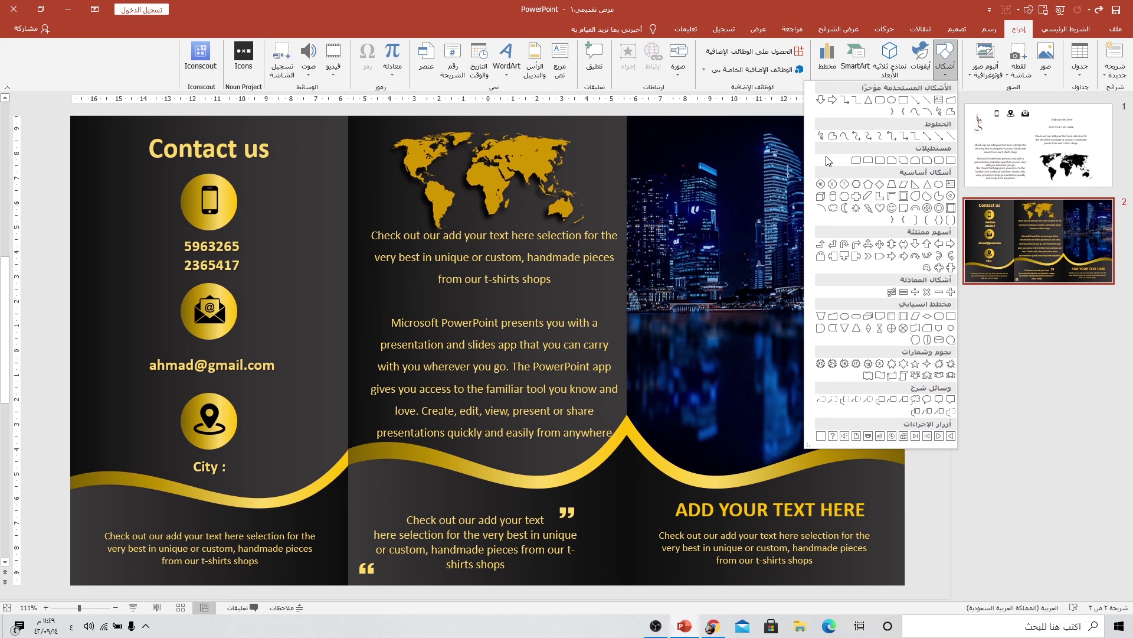
left_click(868, 160)
left_click_drag(670, 168, 738, 210)
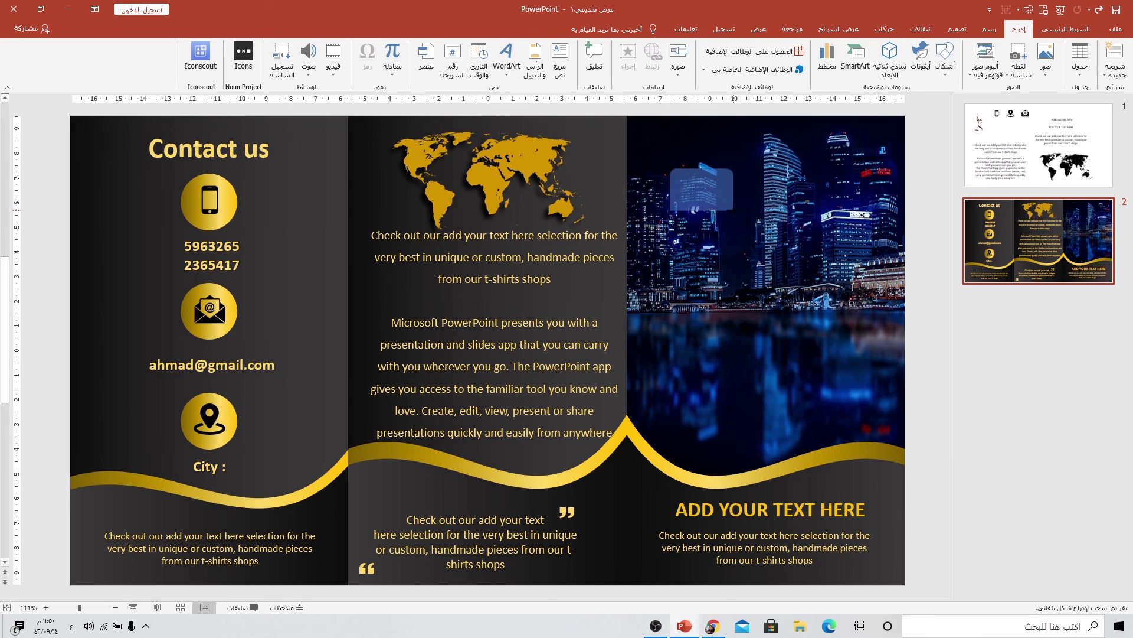
mouse_move(704, 148)
left_mouse_down()
mouse_move(738, 191)
mouse_move(648, 193)
mouse_move(634, 327)
mouse_move(635, 294)
left_mouse_up()
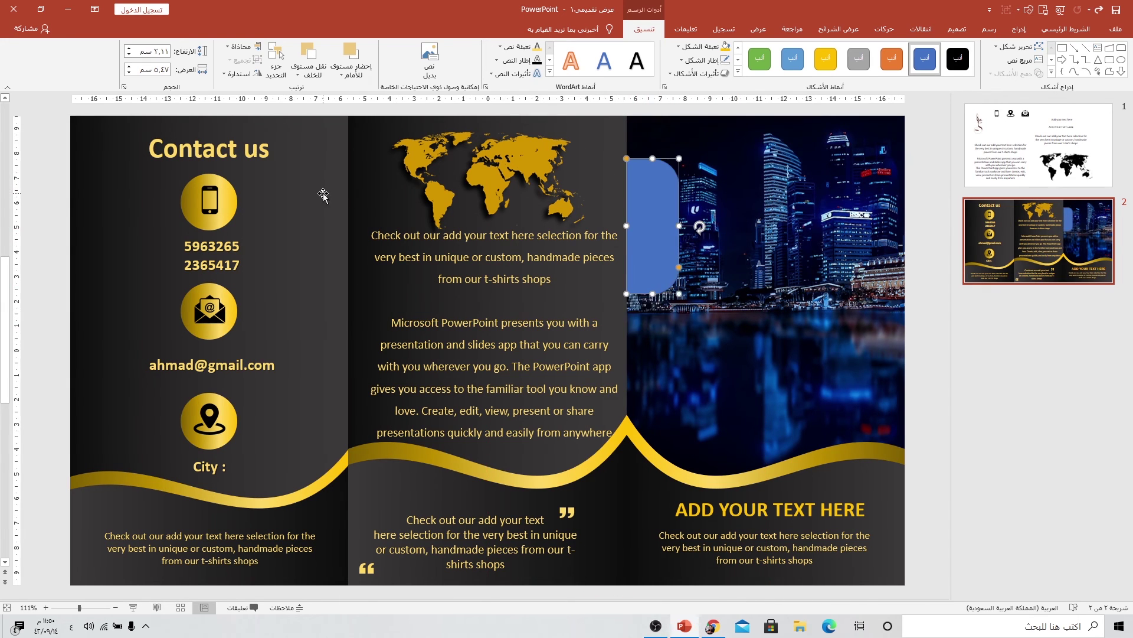
Copy the dark left panel's formatting onto the tab with Format Painter and move it to the panel's top edge.
left_click(311, 189)
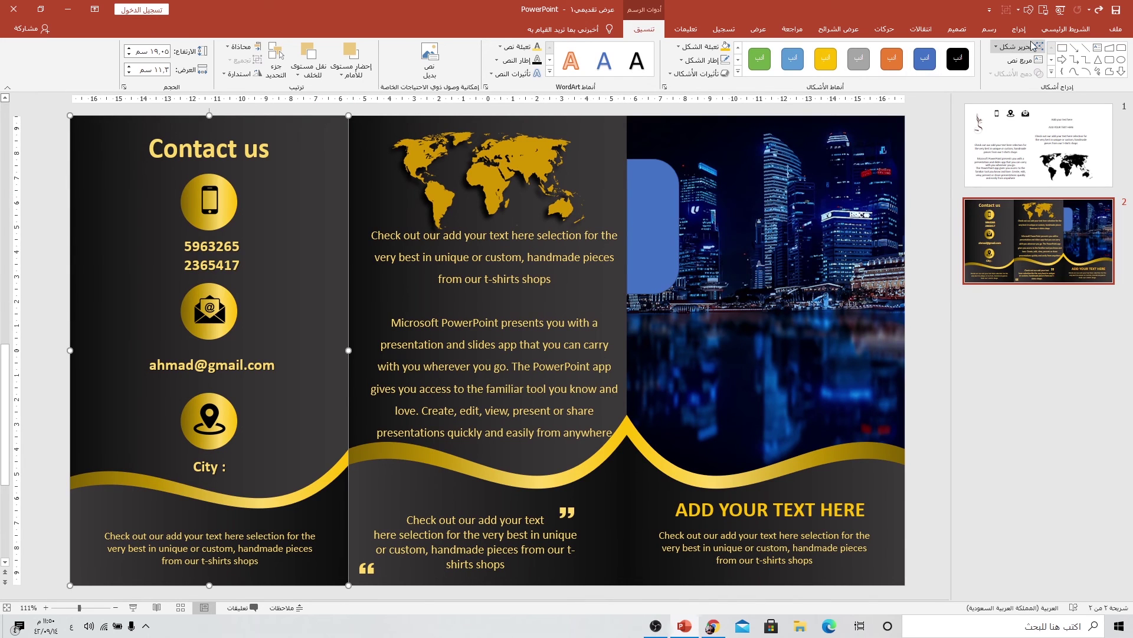
left_click(1066, 29)
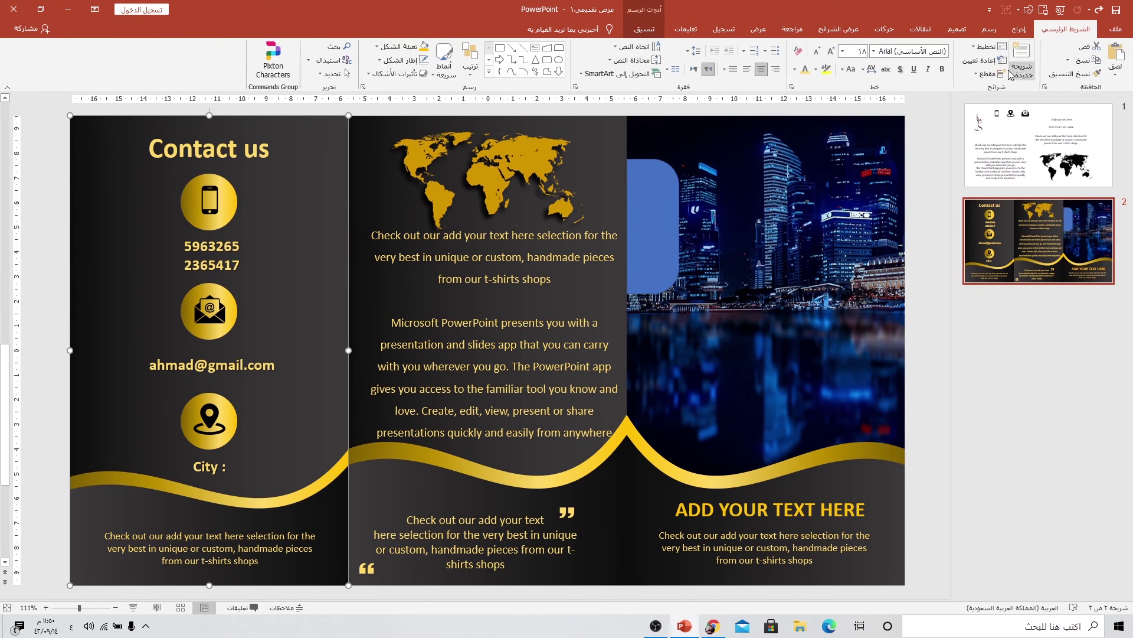
left_click(643, 212)
left_click_drag(663, 201, 664, 164)
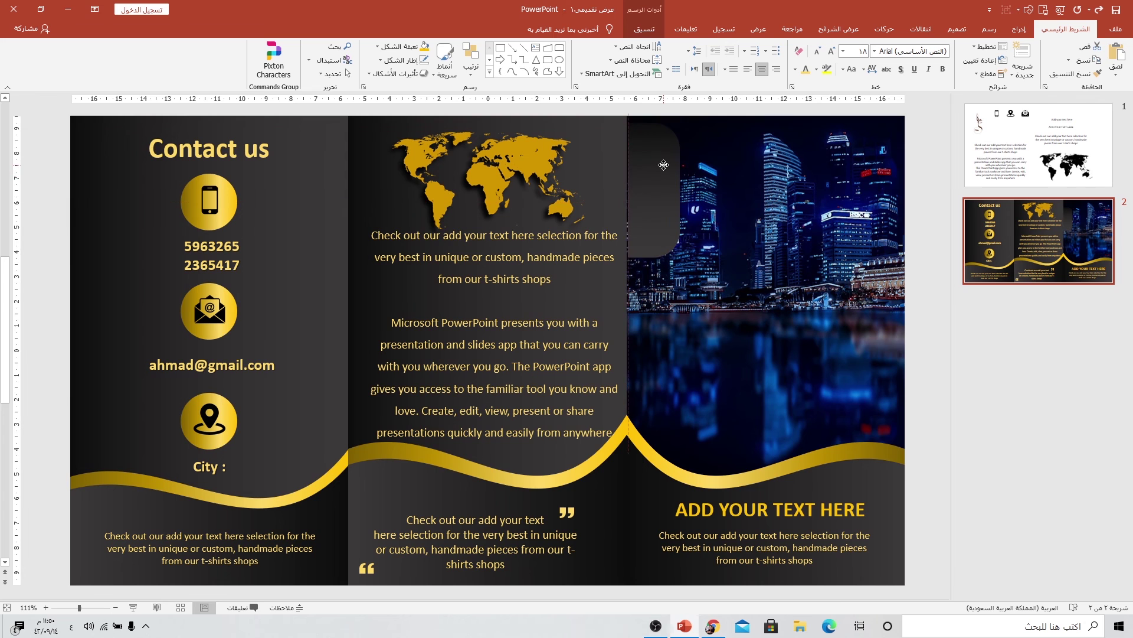
Copy the calligraphy logo from slide 1 onto slide 2, shrink it, and place it in the dark tab.
key("Page_Up")
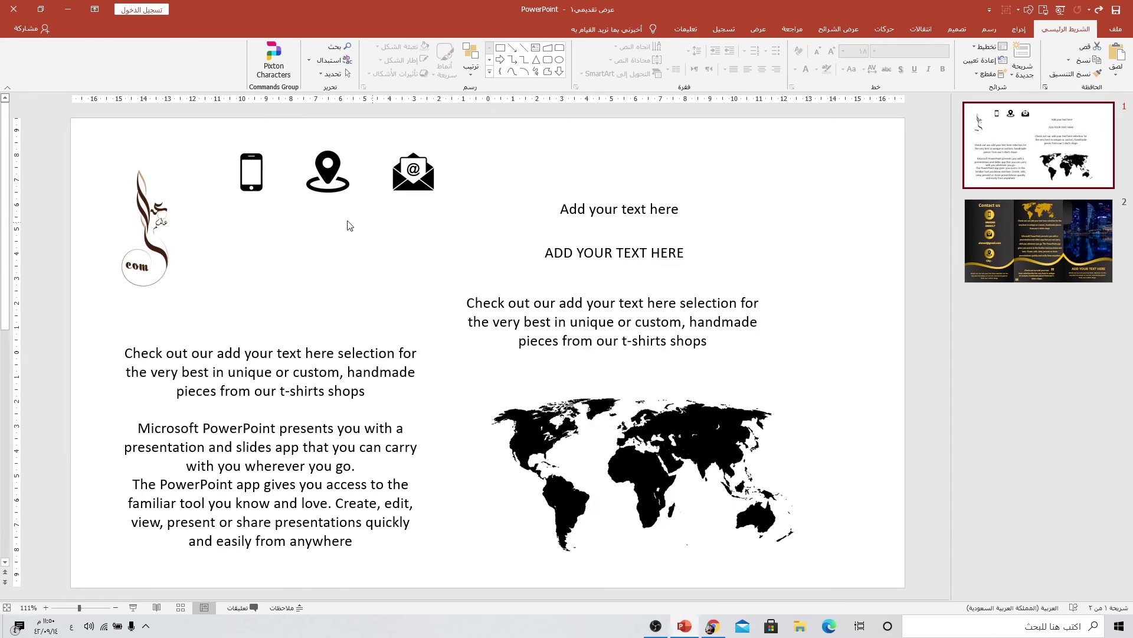
left_click(145, 227)
key("Page_Down")
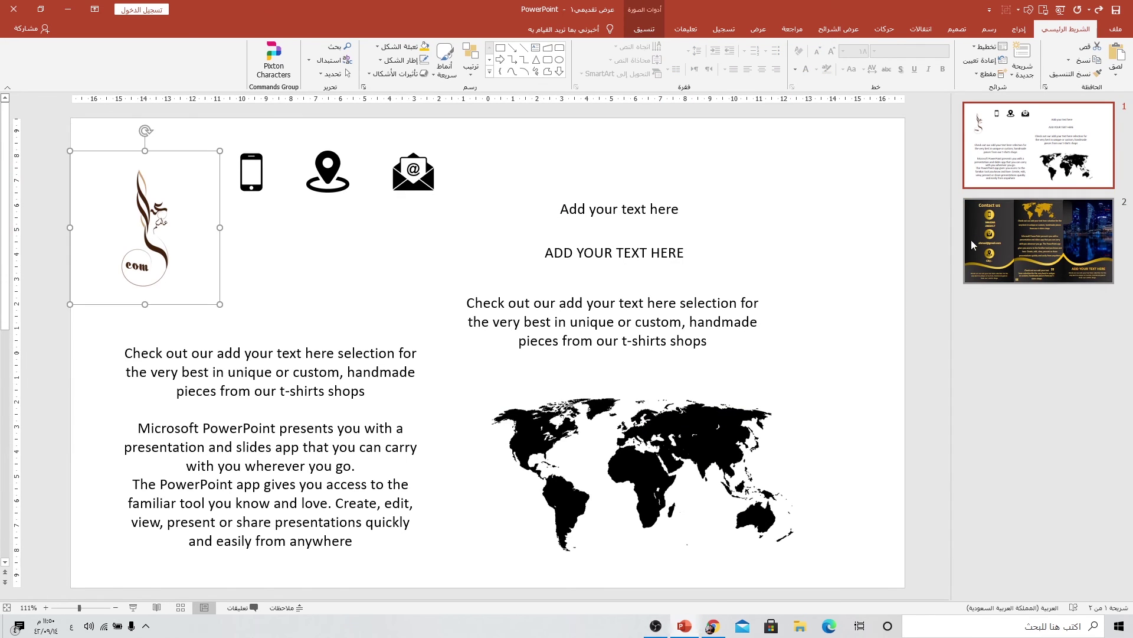
key("ctrl+v")
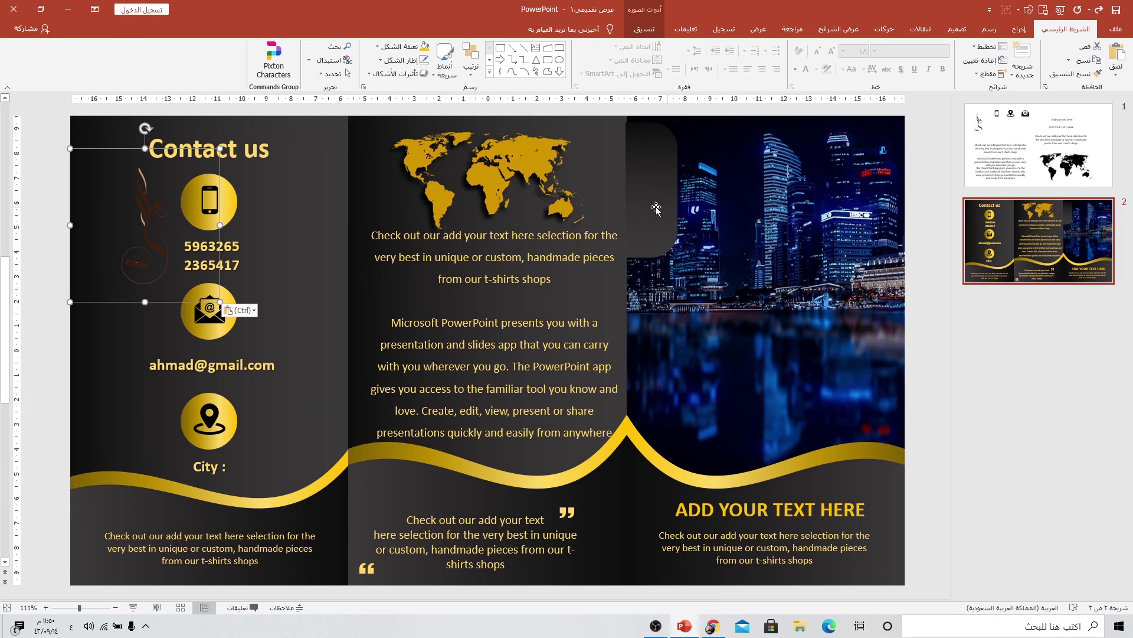
left_click_drag(132, 218, 654, 179)
left_click_drag(727, 266, 654, 197)
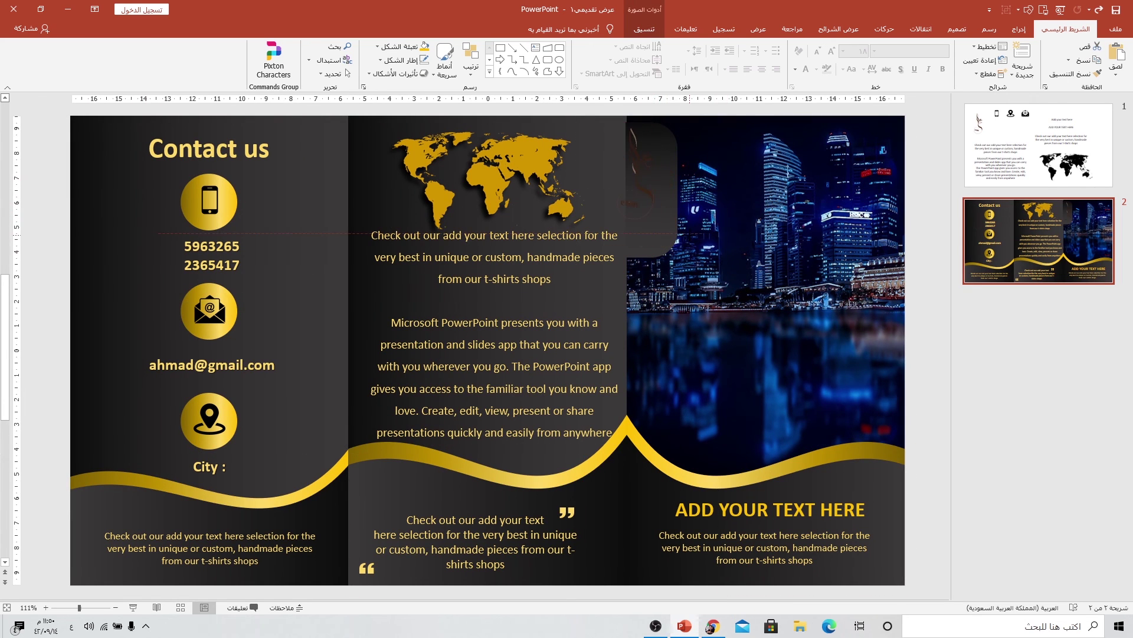
left_click(654, 199)
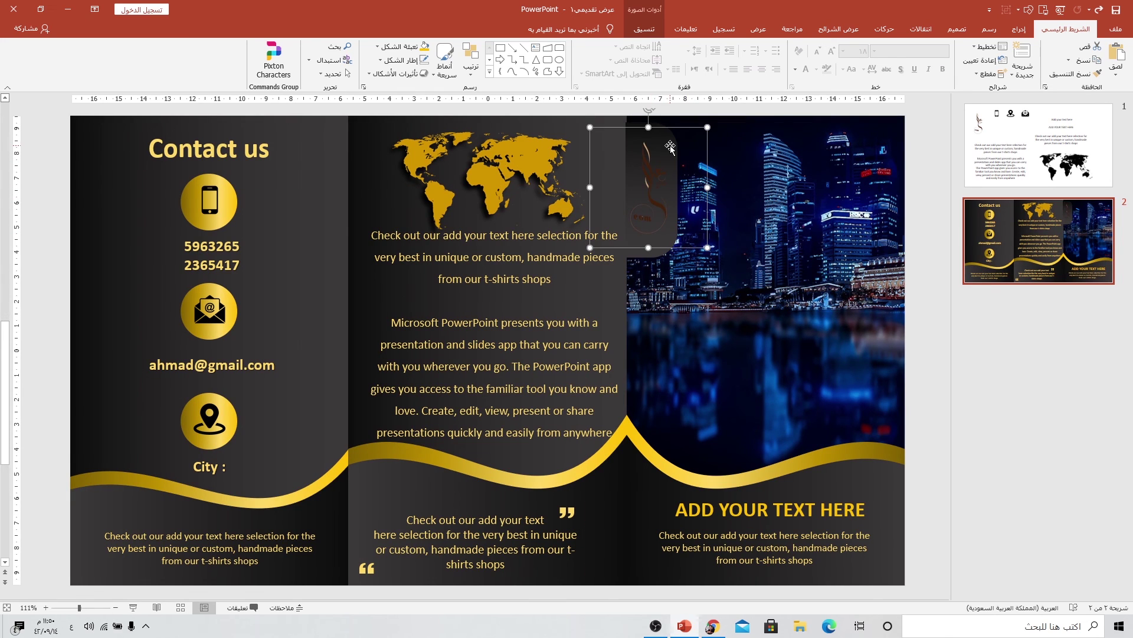
left_click_drag(659, 209, 653, 201)
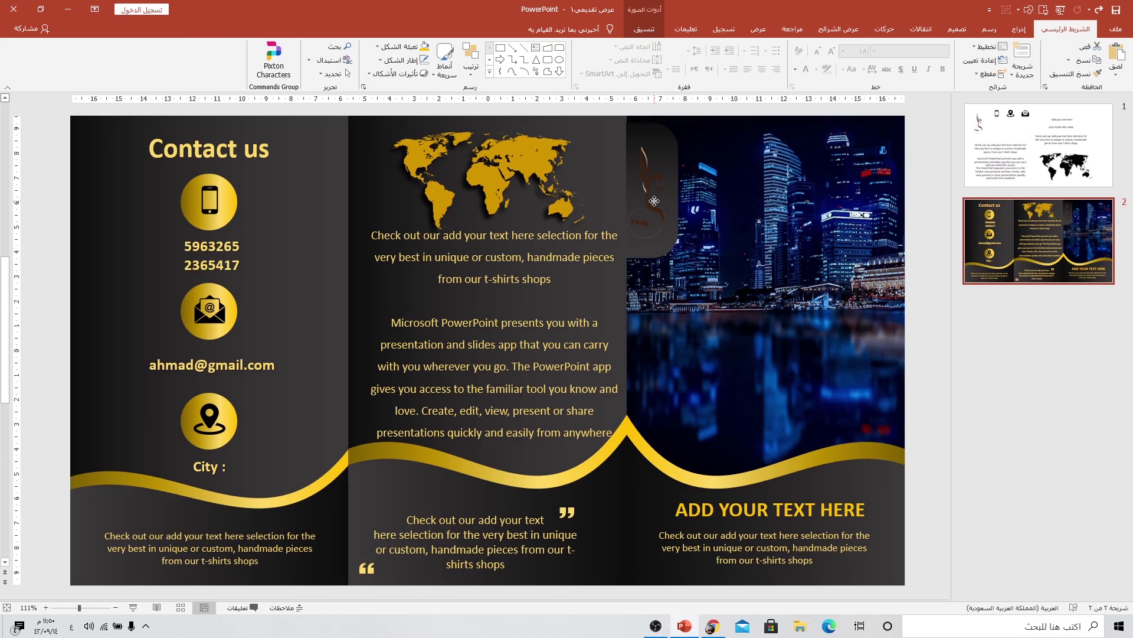
Recolour the logo gold and centre it inside the tab.
left_click(644, 29)
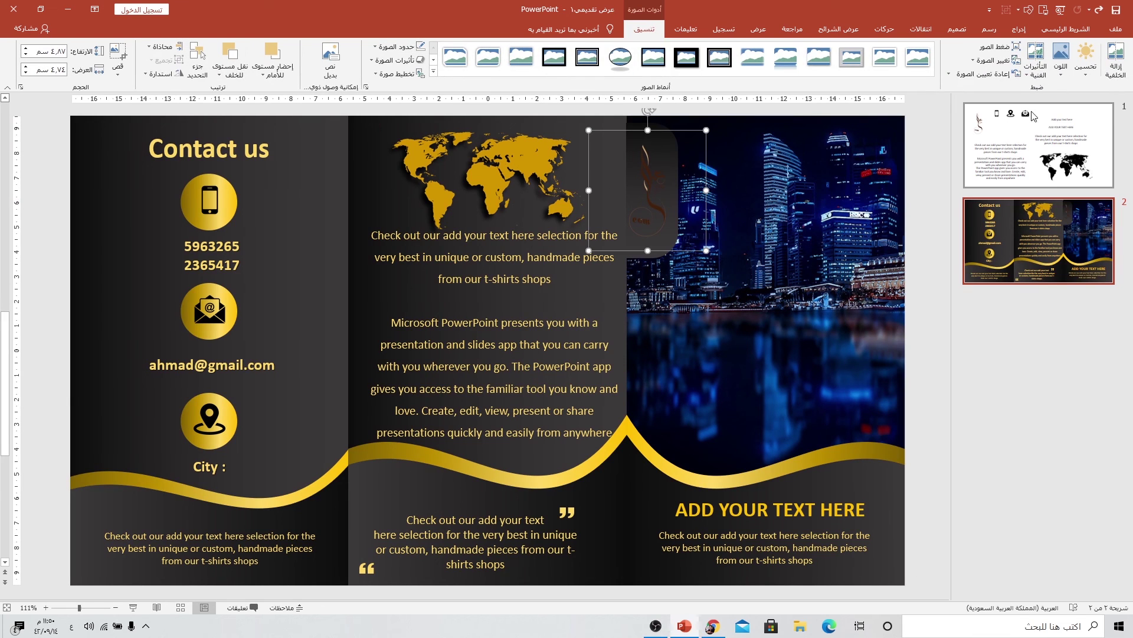
left_click(1060, 82)
left_click(886, 296)
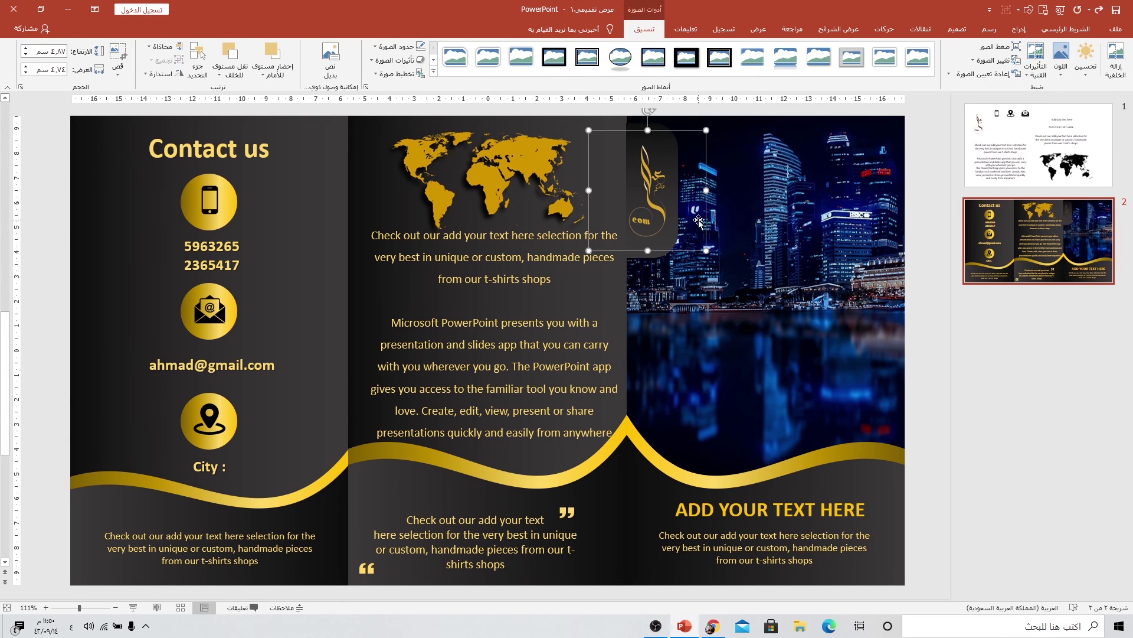
left_click_drag(657, 200, 658, 200)
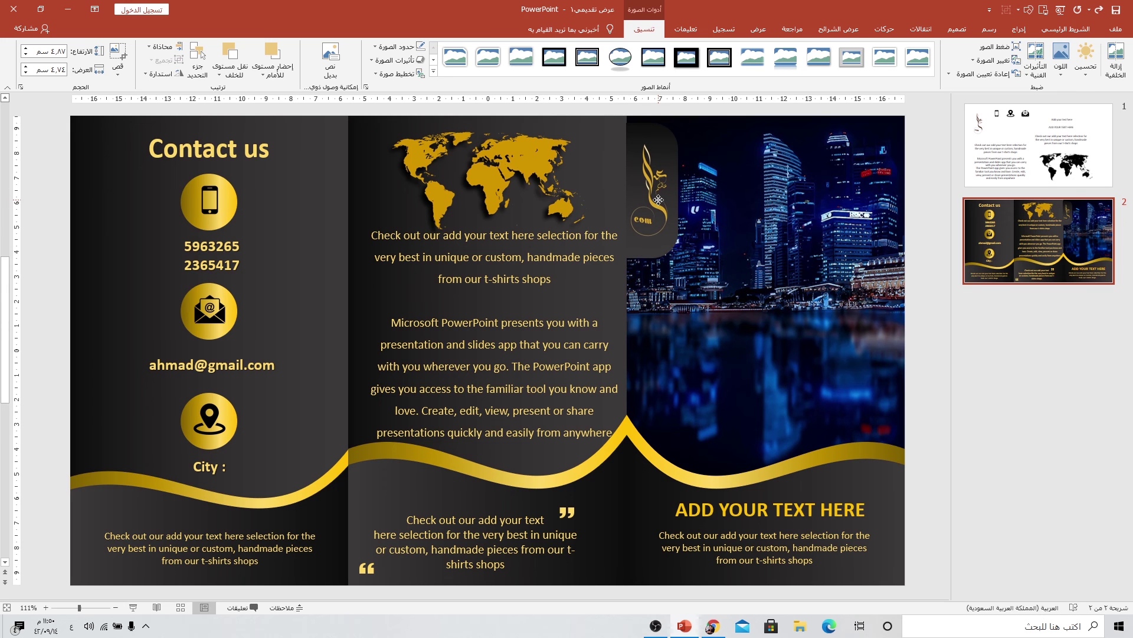
left_click(662, 200)
Save only the current slide to the Desktop as a JPEG named 'بروشور'.
left_click(926, 295)
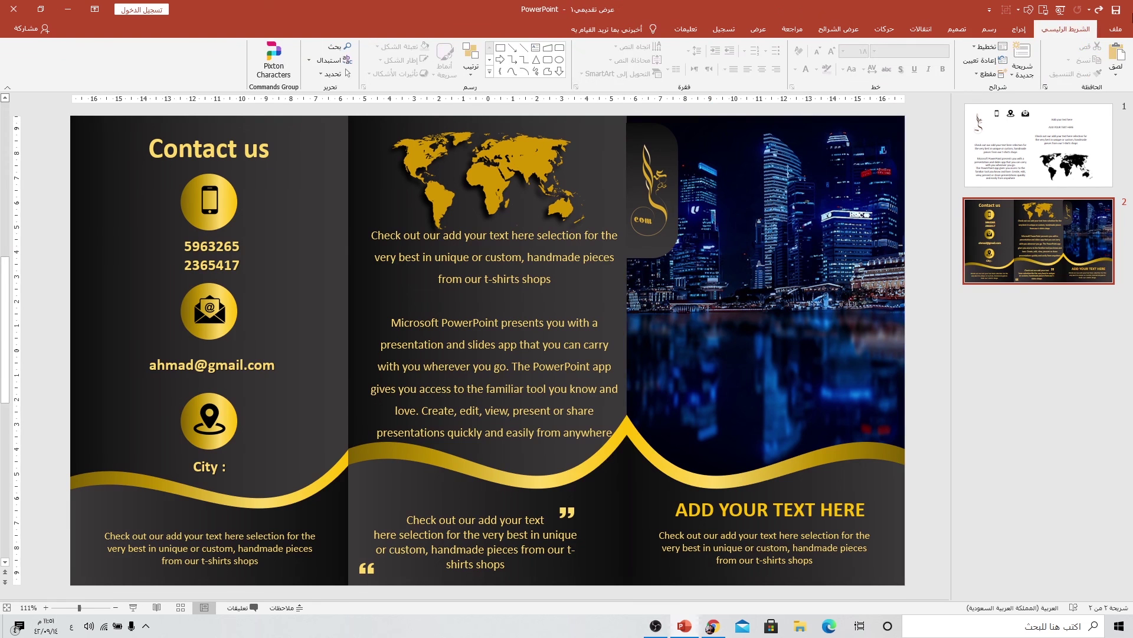
left_click(1122, 32)
left_click(1075, 185)
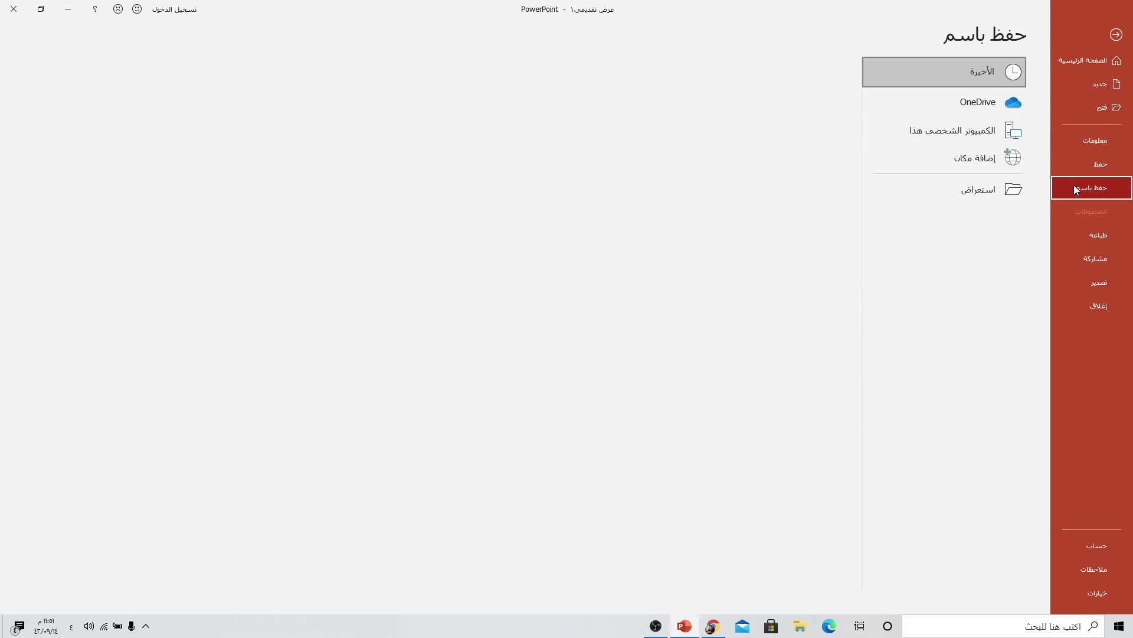
left_click(996, 196)
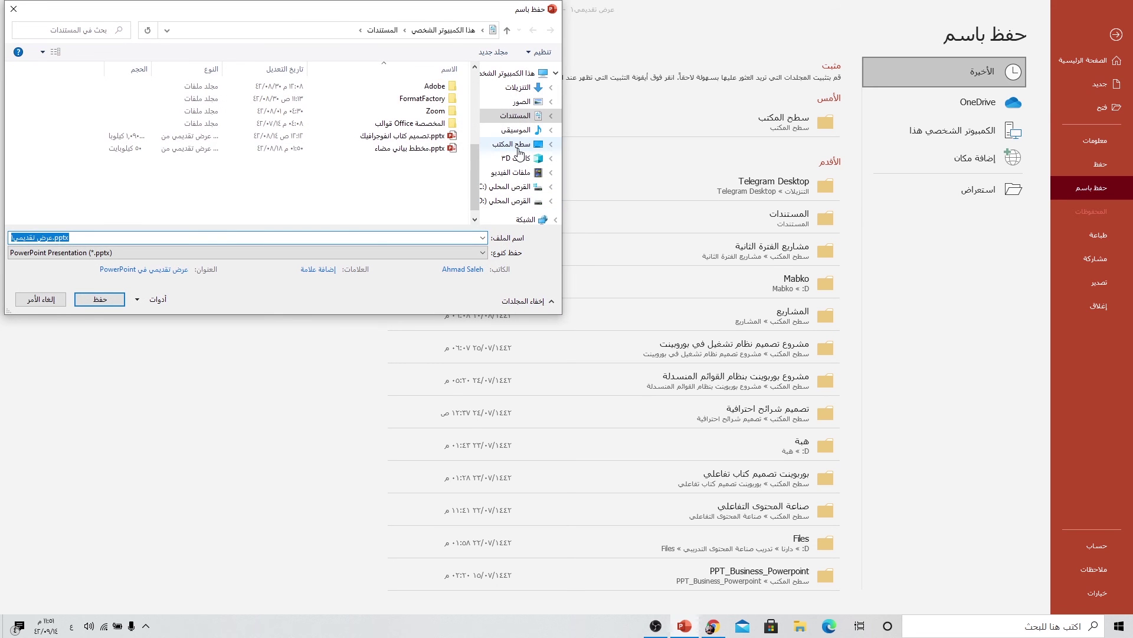
left_click_drag(196, 236, 51, 236)
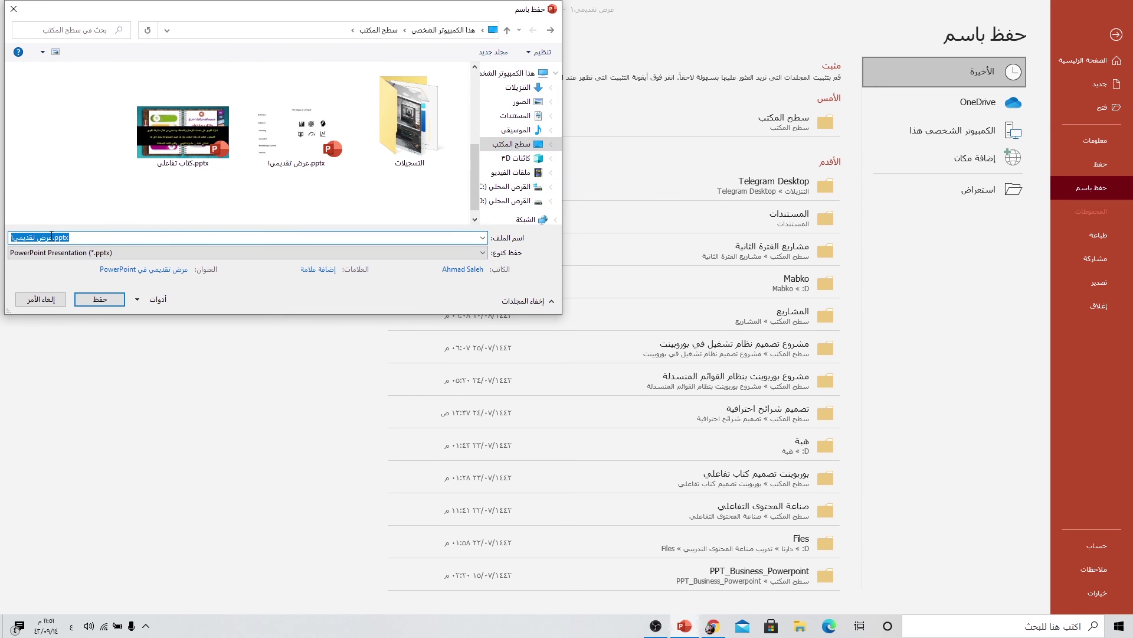
type("بروشورا")
left_click(43, 261)
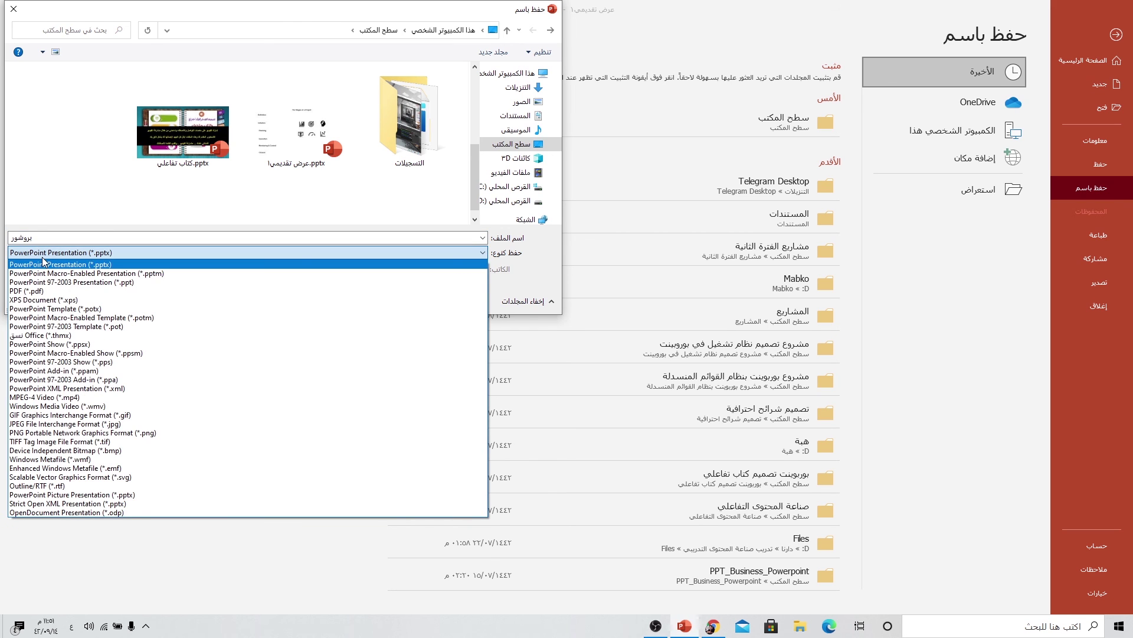
left_click(24, 424)
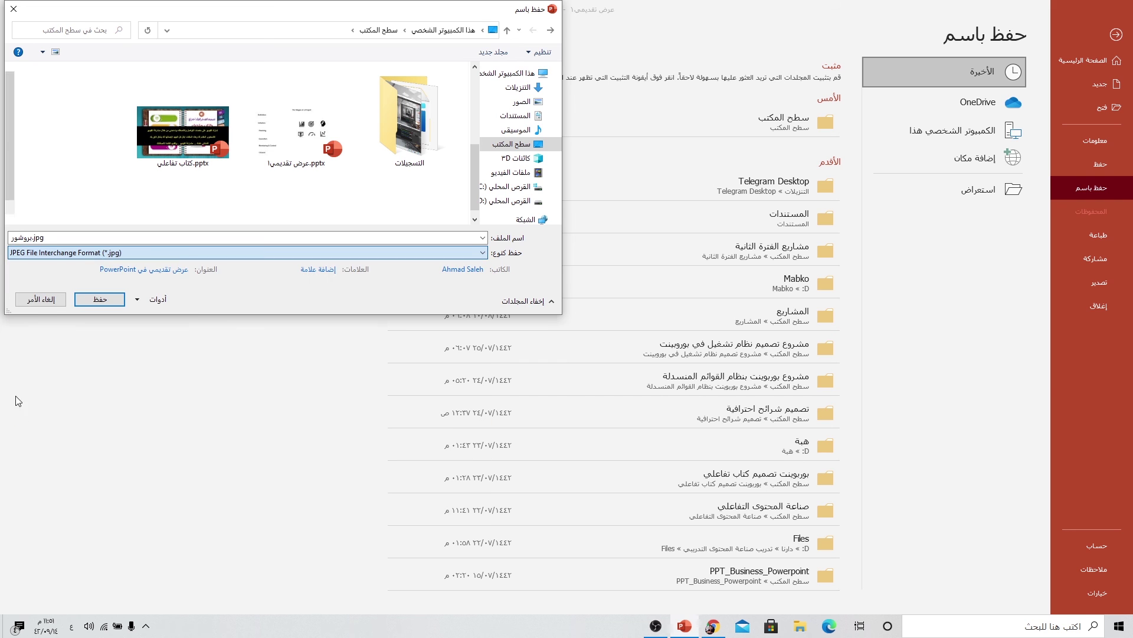
left_click(99, 299)
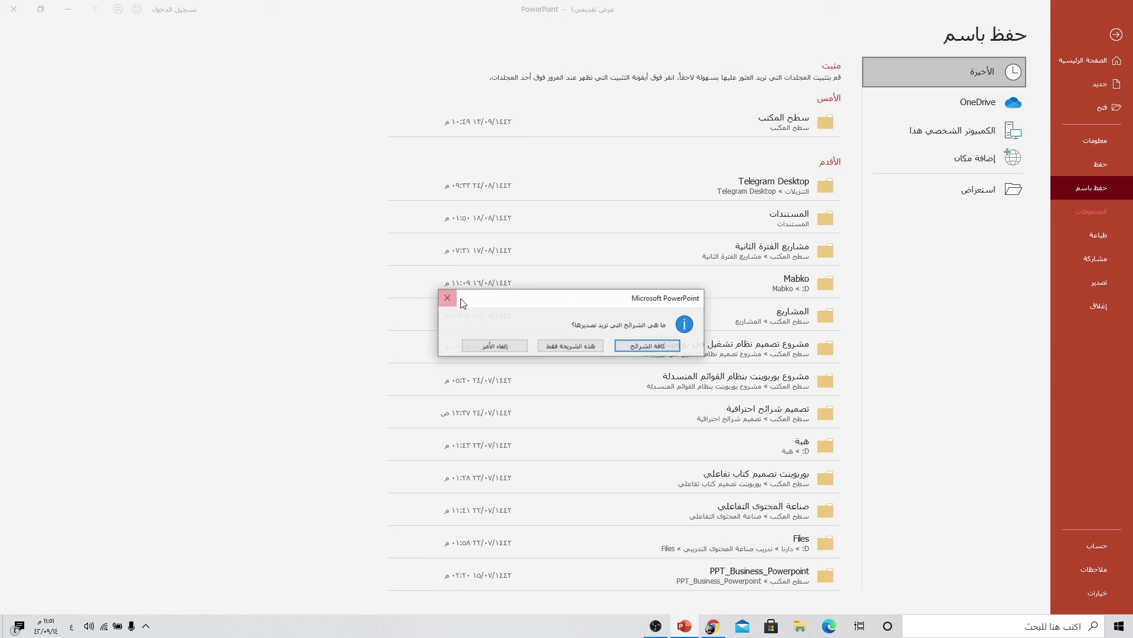
left_click(572, 346)
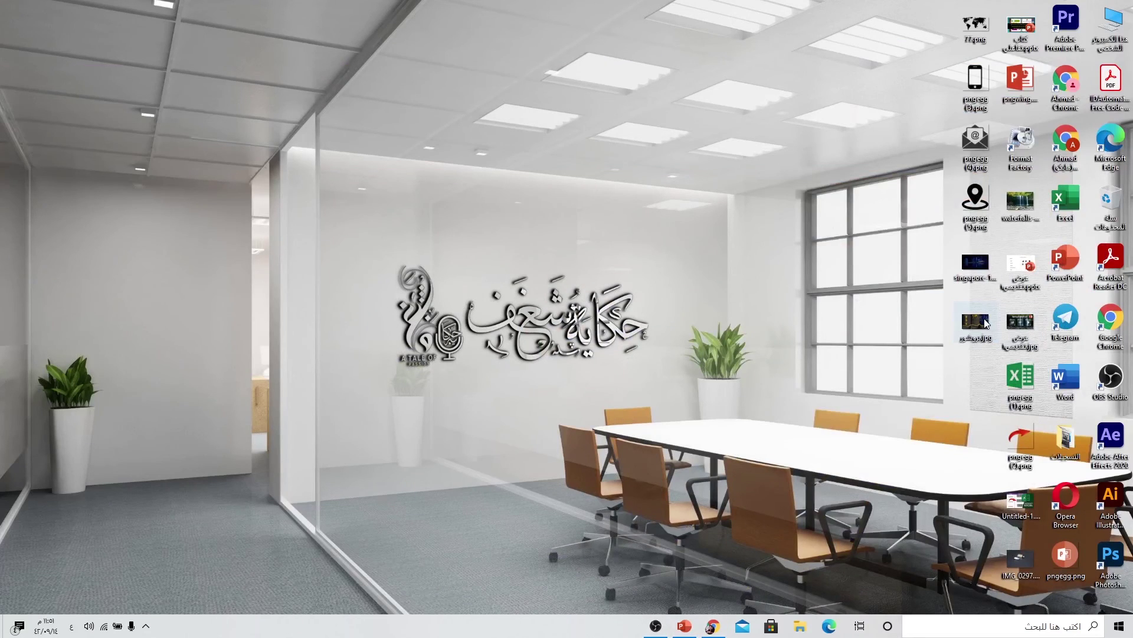
Open بروشور.jpg from the desktop to view the finished brochure.
double_click(984, 323)
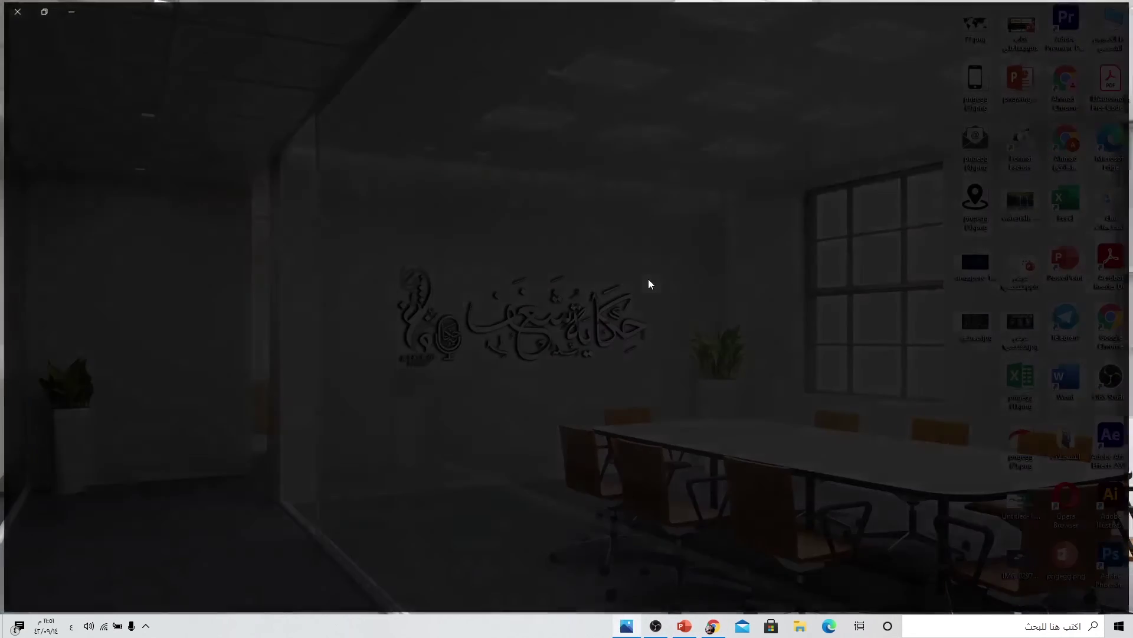